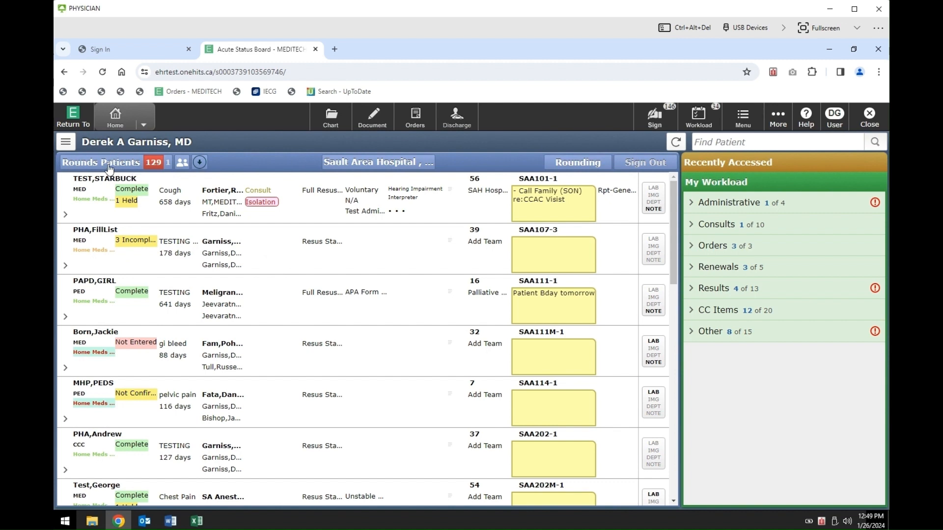
Switch the status board to the Scheduled Outpatients list for 26 Jan 2024.
{"action": "left_click", "coordinate": [120, 167]}
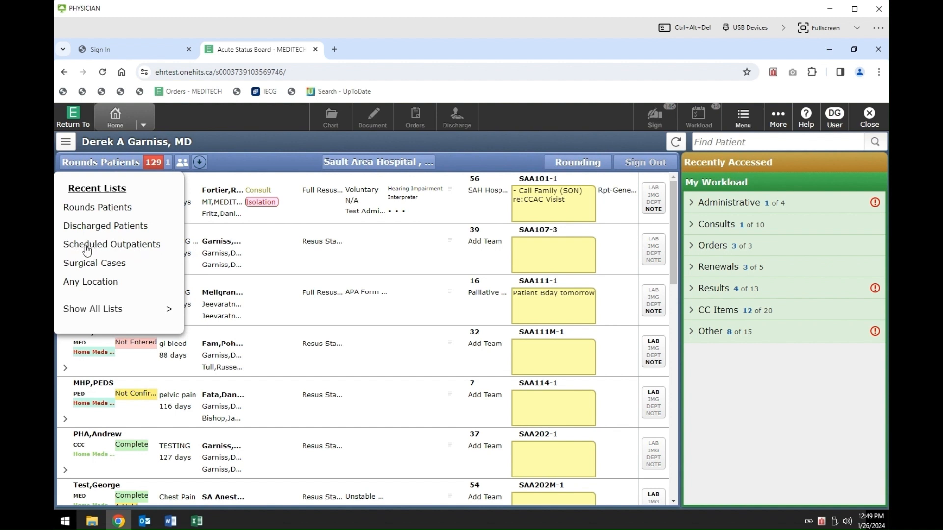
{"action": "left_click", "coordinate": [101, 310]}
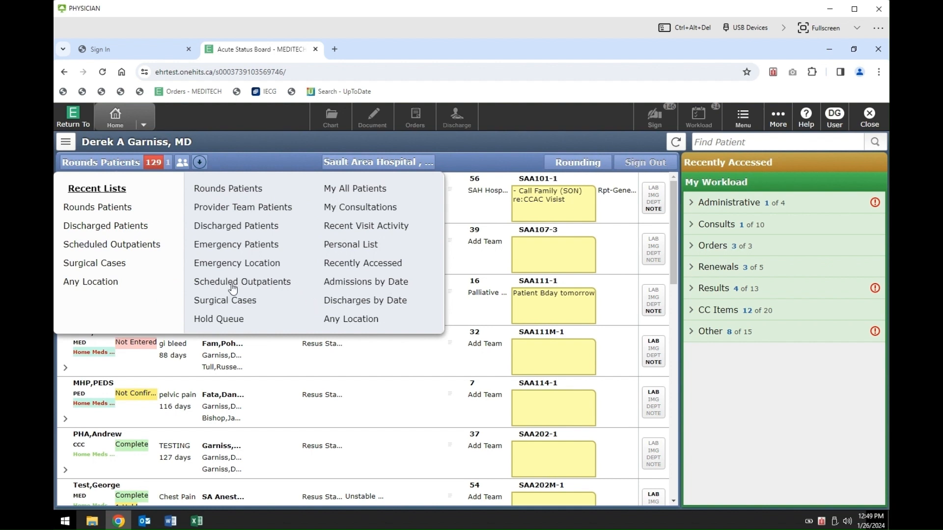
{"action": "left_click", "coordinate": [263, 286]}
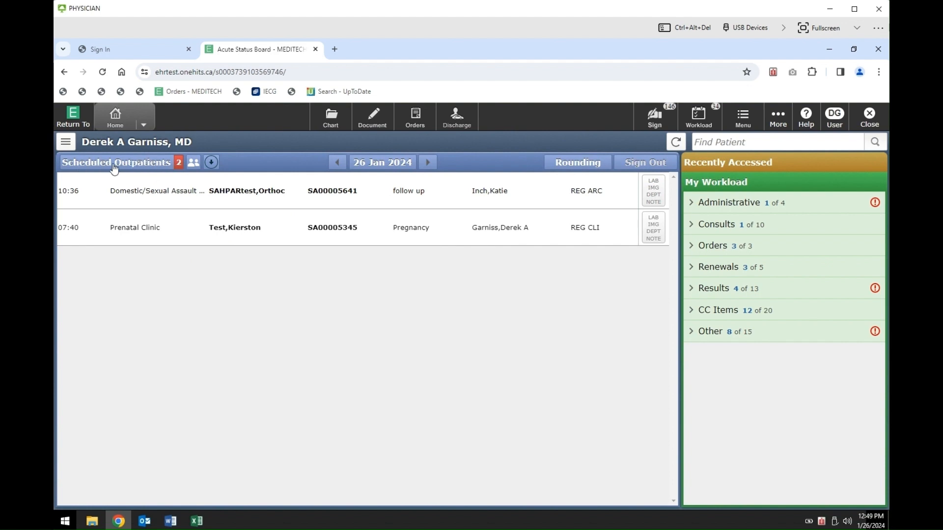
Return the status board to the Rounds Patients list from Recent Lists.
{"action": "left_click", "coordinate": [140, 167]}
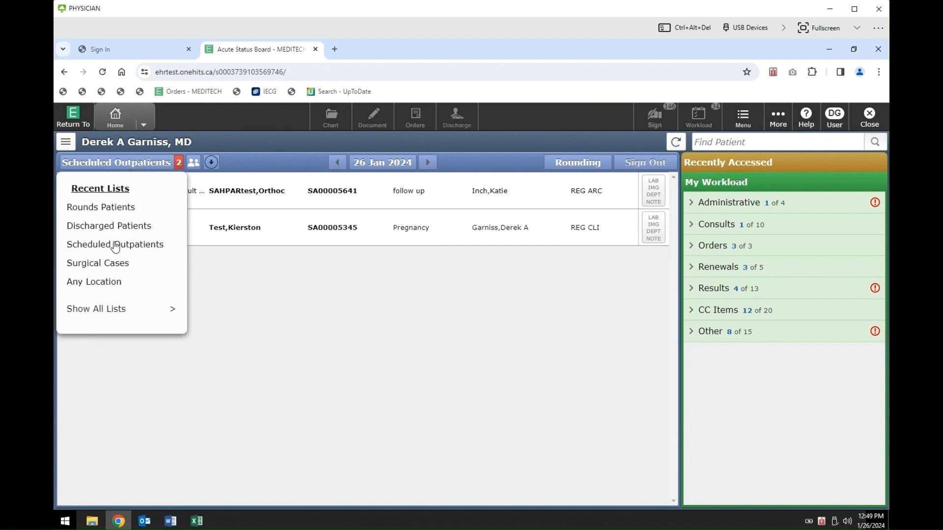
{"action": "left_click", "coordinate": [123, 211]}
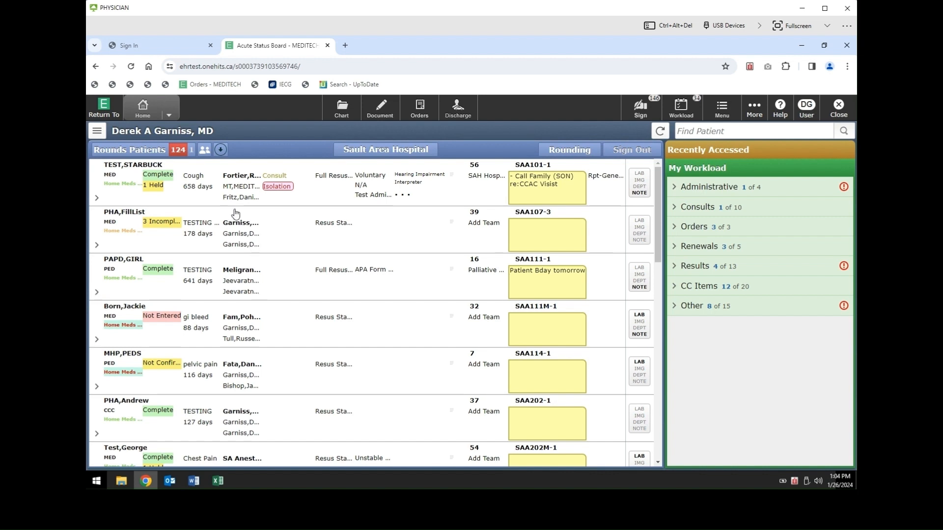
Show the Surgical Cases list and step its date back to 24 Jan 2024.
{"action": "left_click", "coordinate": [128, 150]}
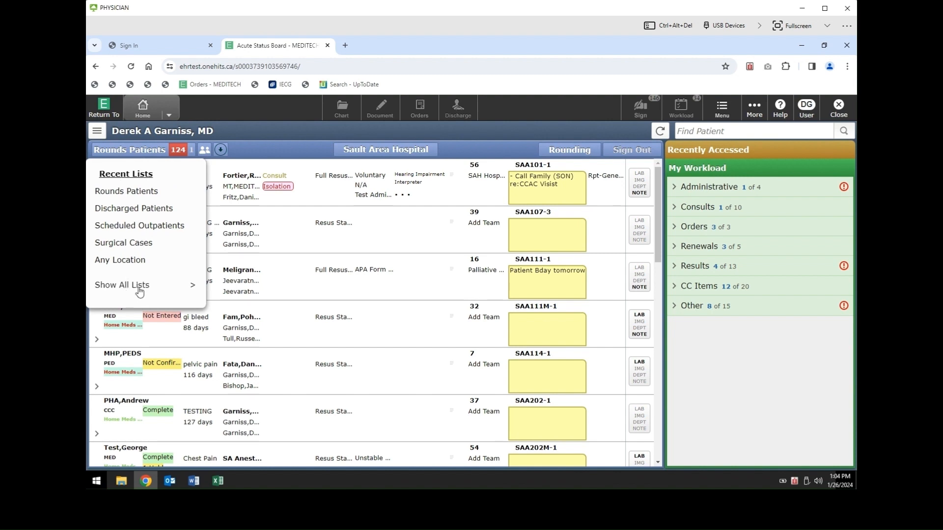
{"action": "left_click", "coordinate": [108, 289]}
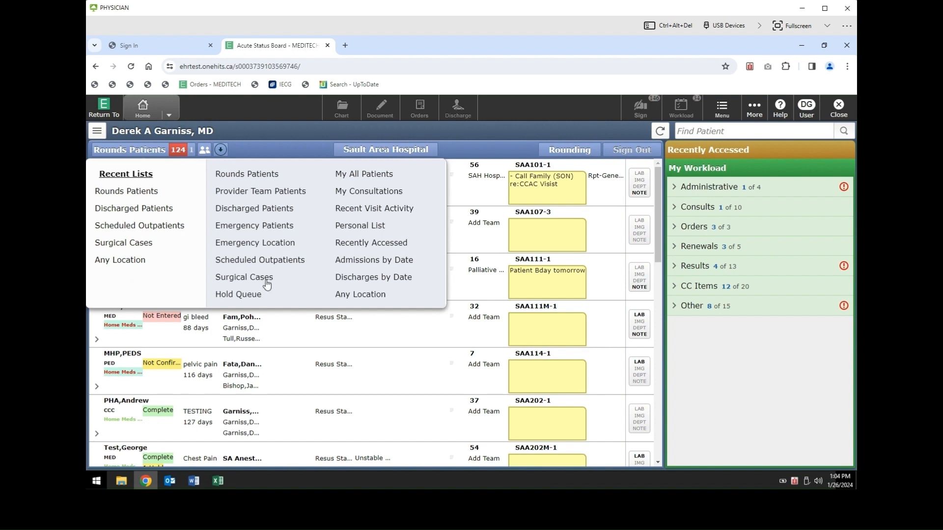
{"action": "left_click", "coordinate": [222, 279]}
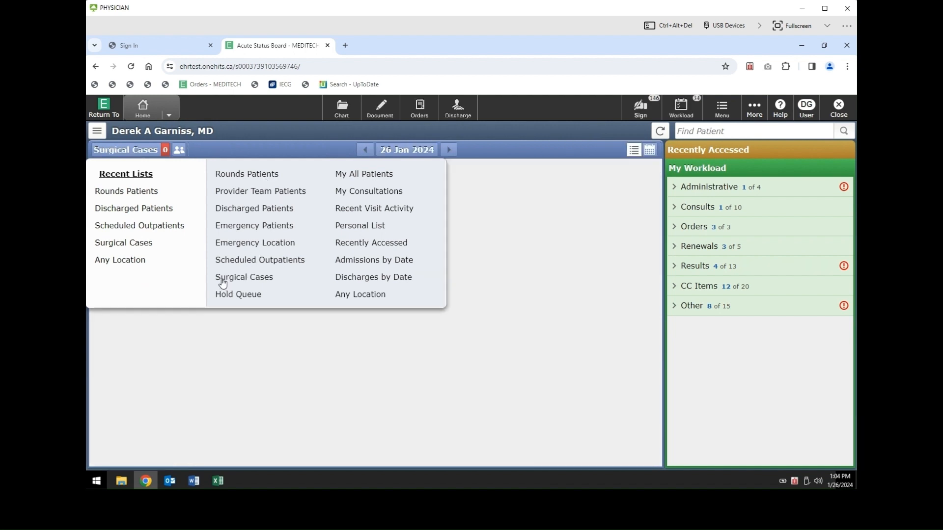
{"action": "left_click", "coordinate": [361, 152]}
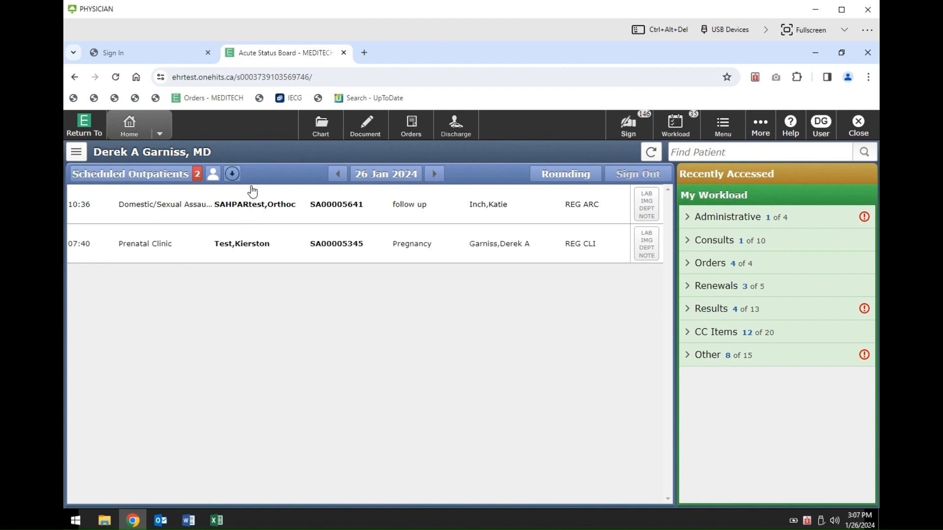
{"action": "left_click", "coordinate": [212, 182]}
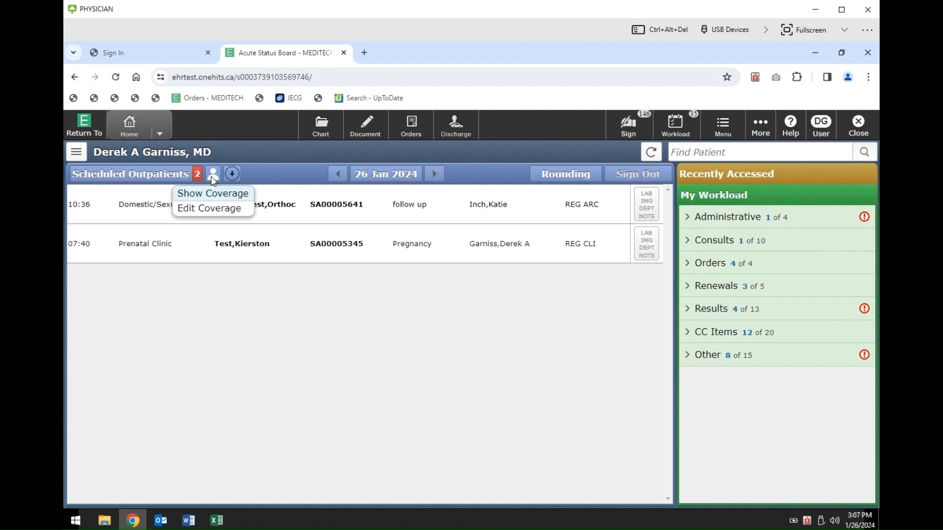
{"action": "left_click", "coordinate": [194, 210]}
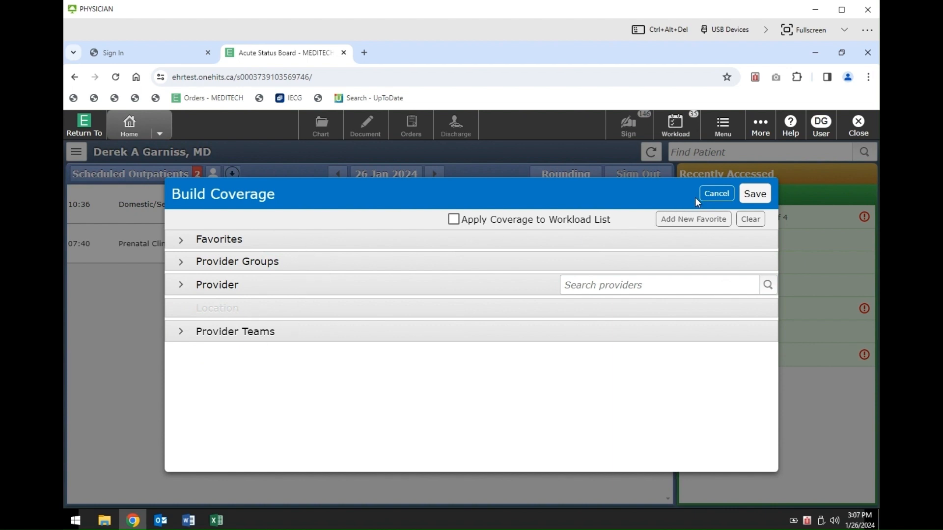
{"action": "left_click", "coordinate": [718, 195]}
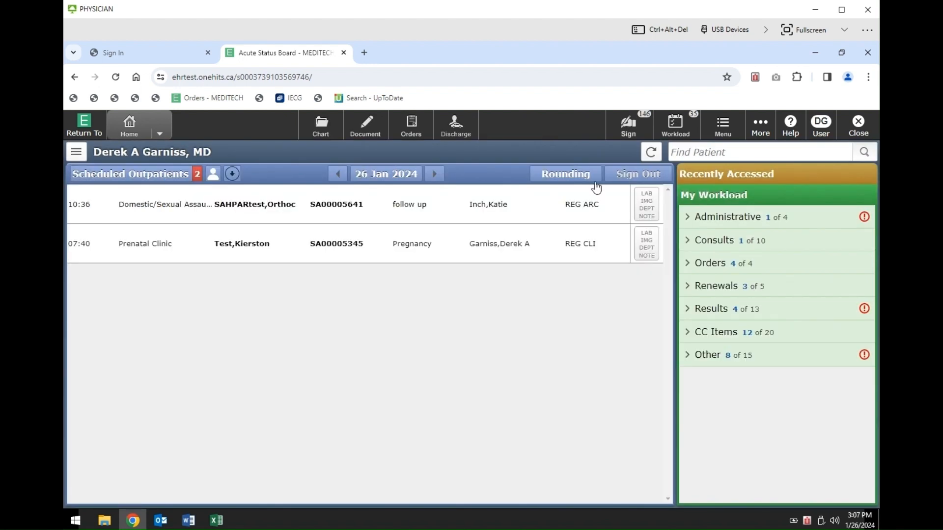
{"action": "left_click", "coordinate": [212, 174]}
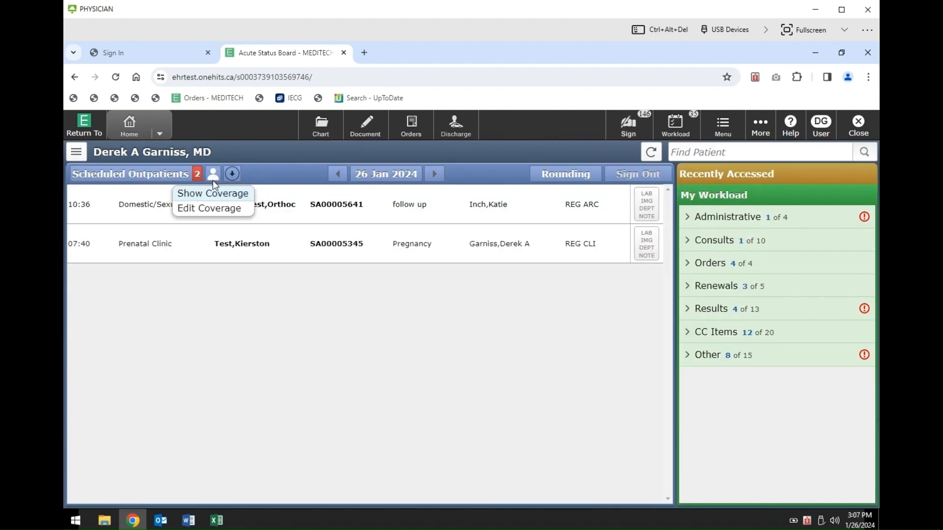
{"action": "left_click", "coordinate": [214, 194]}
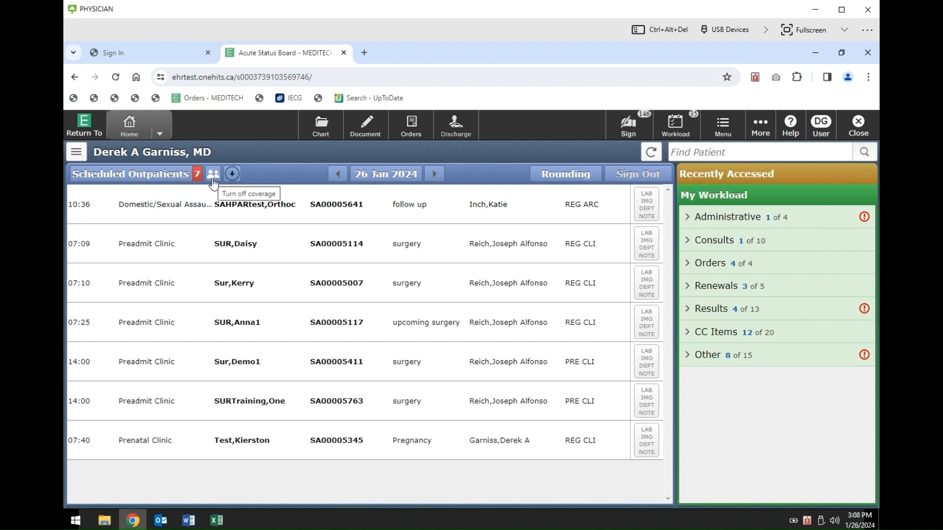
{"action": "left_click", "coordinate": [213, 178]}
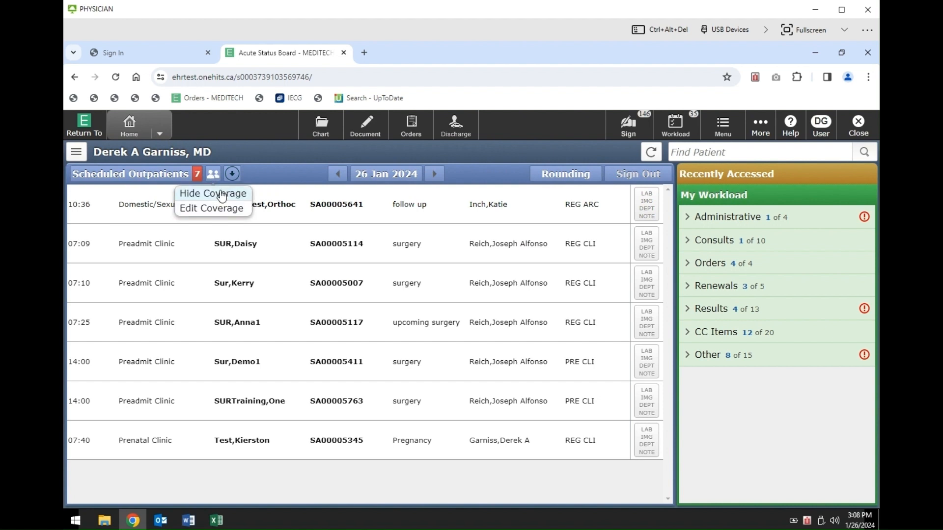
{"action": "left_click", "coordinate": [222, 195]}
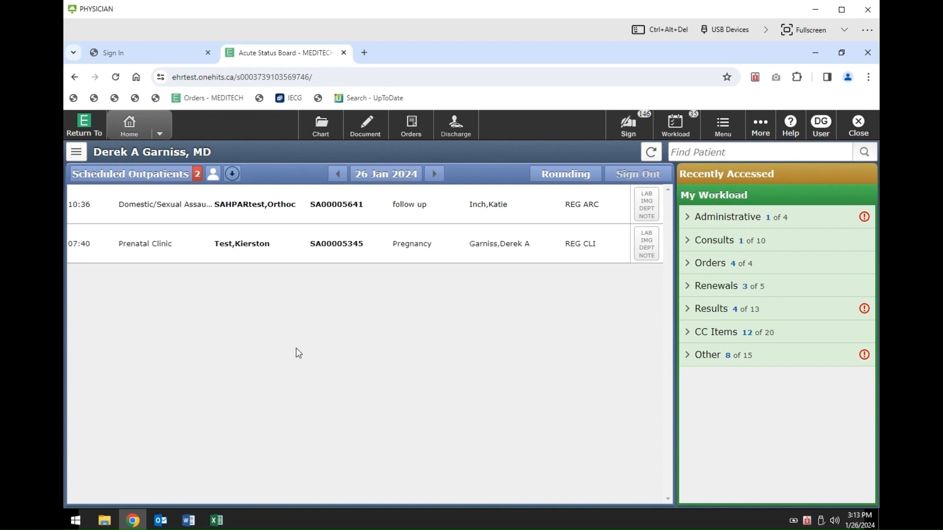
Put the board on Surgical Cases for 24 Jan 2024, showing two cases.
{"action": "left_click", "coordinate": [149, 176]}
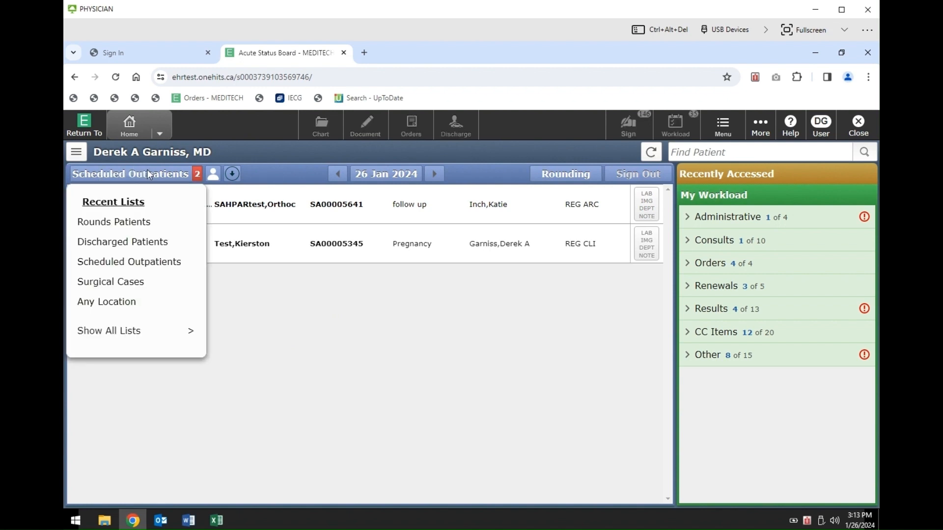
{"action": "left_click", "coordinate": [132, 283]}
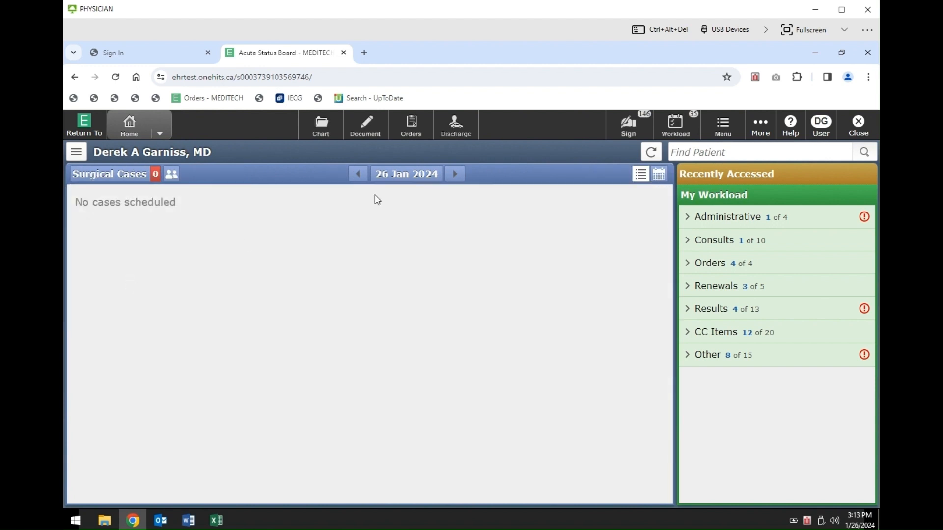
{"action": "left_click", "coordinate": [356, 175]}
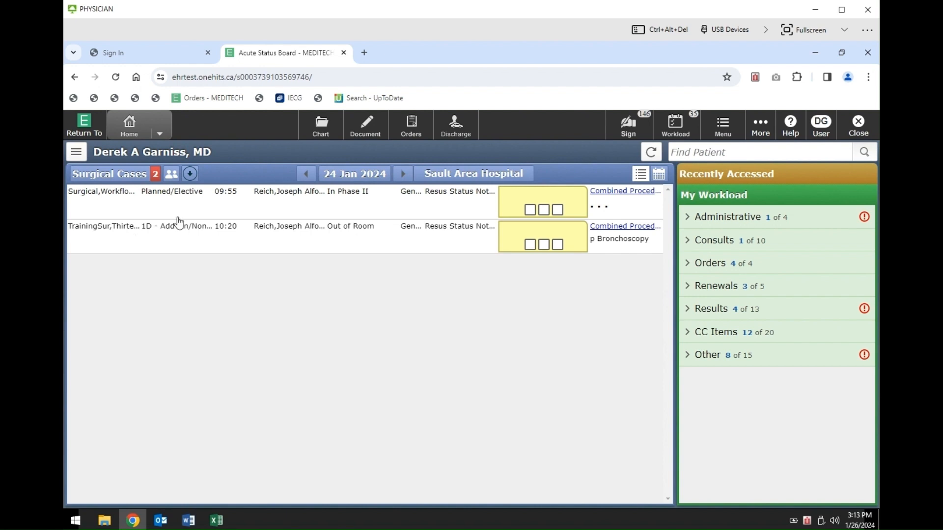
Show the column headings on the Surgical Cases list.
{"action": "left_click", "coordinate": [191, 176]}
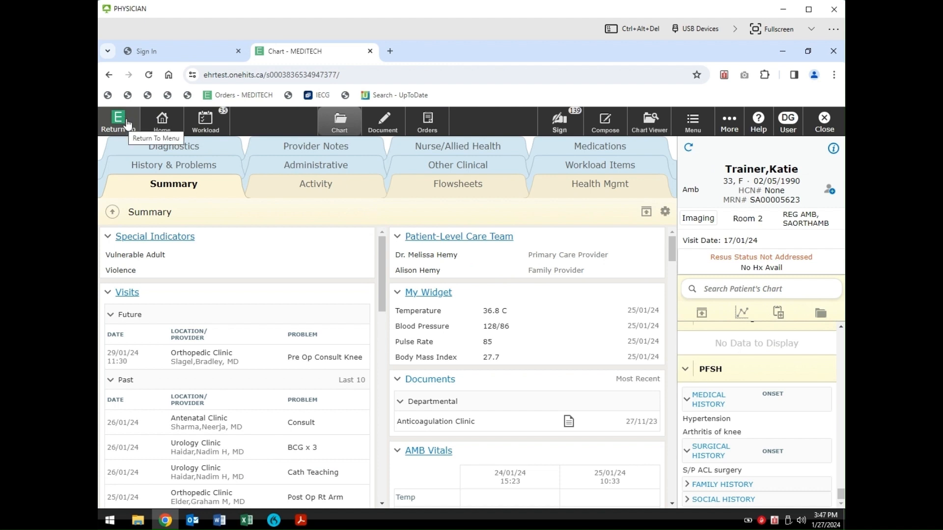
Switch to the other open patient's chart and close it.
{"action": "left_click", "coordinate": [126, 129]}
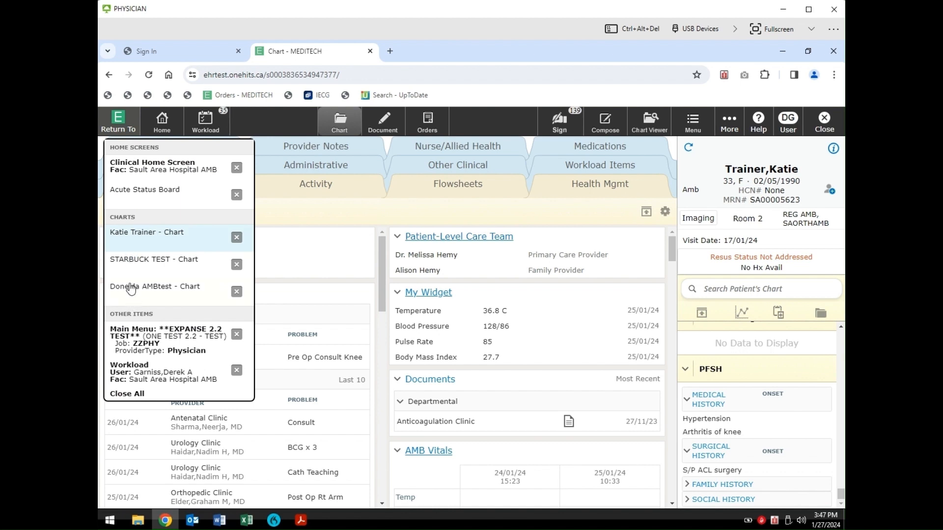
{"action": "left_click", "coordinate": [142, 263]}
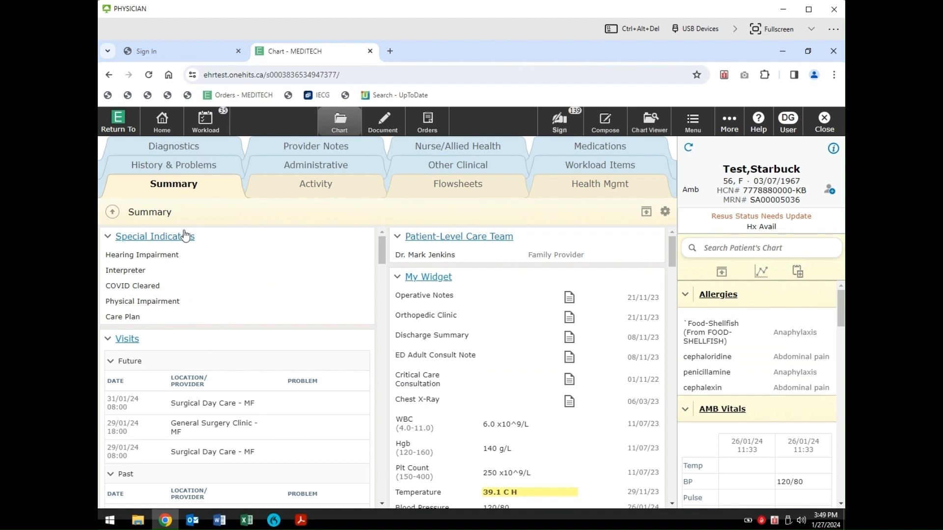
{"action": "left_click", "coordinate": [119, 131]}
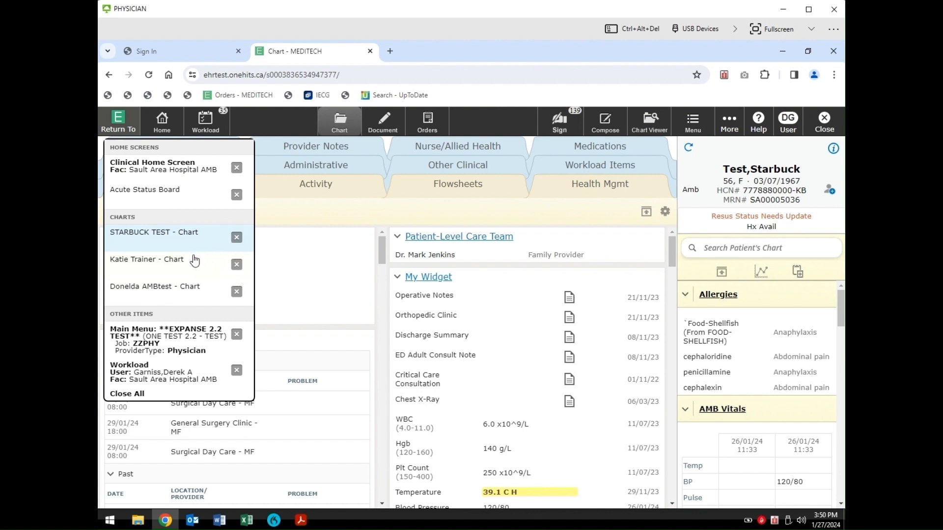
{"action": "left_click", "coordinate": [233, 268]}
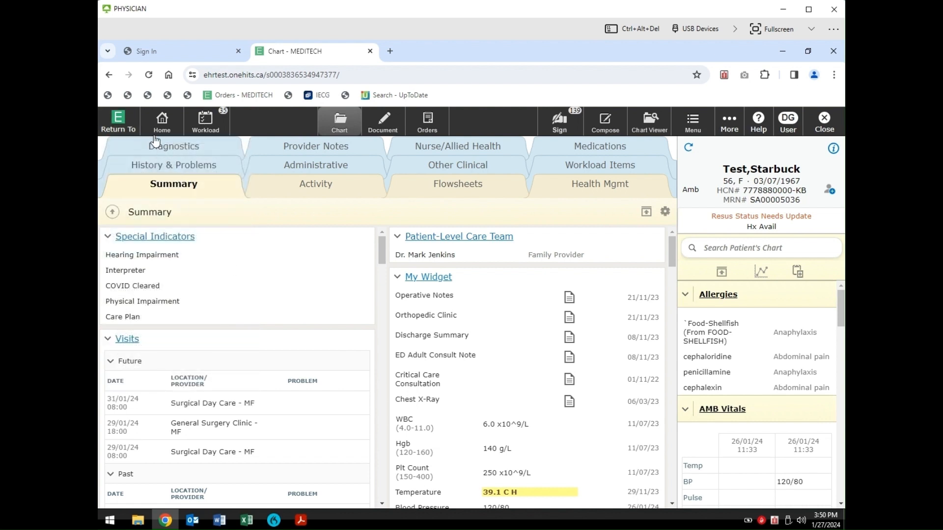
Return to the current patient's chart and open the Summary page's Widget Preferences.
{"action": "left_click", "coordinate": [130, 124]}
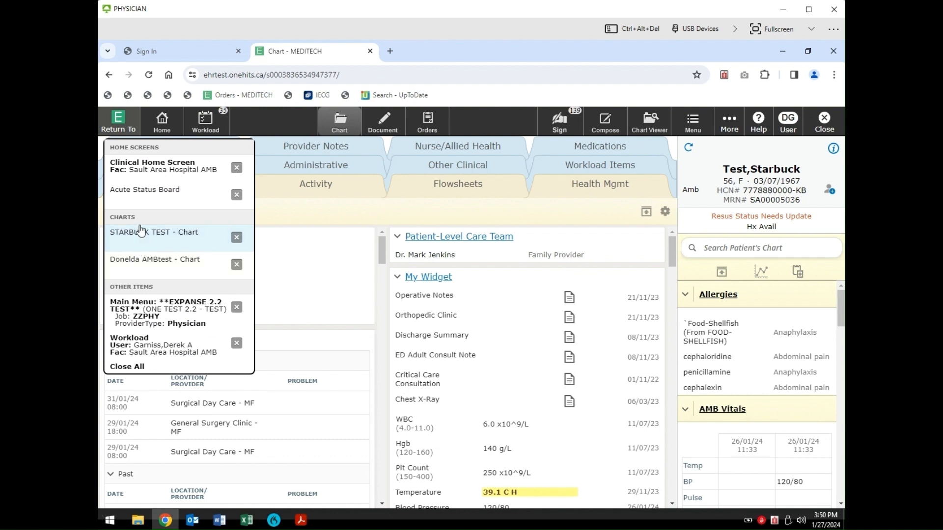
{"action": "left_click", "coordinate": [139, 232]}
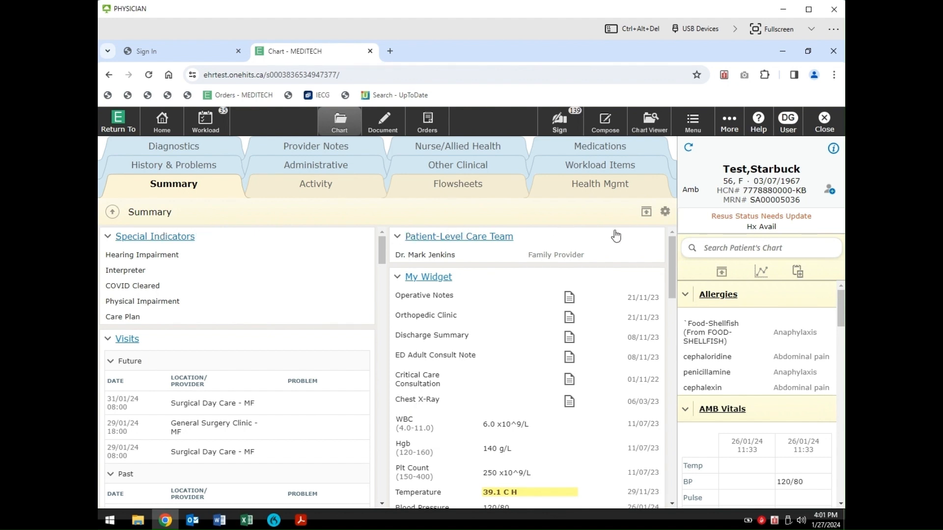
{"action": "left_click", "coordinate": [665, 215]}
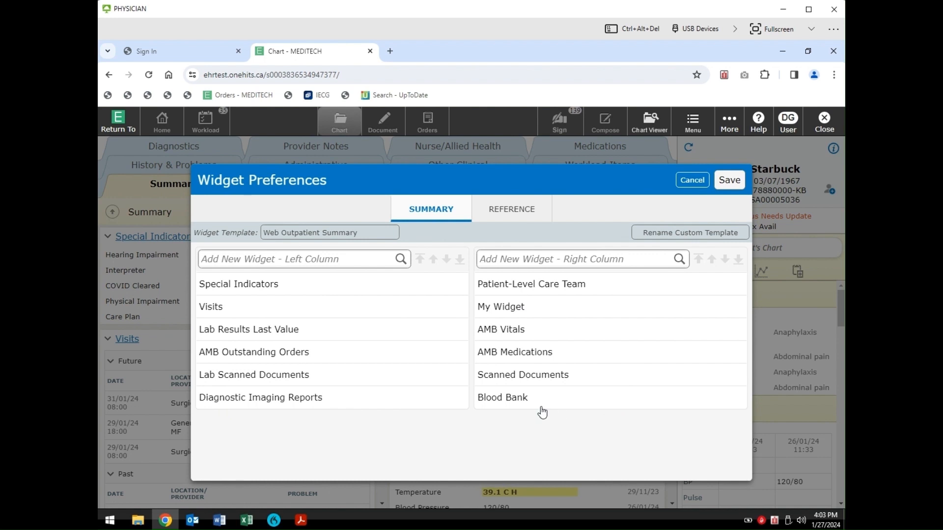
Add a Documents widget to the right column, move it just below My Widget, and save.
{"action": "left_click", "coordinate": [572, 259]}
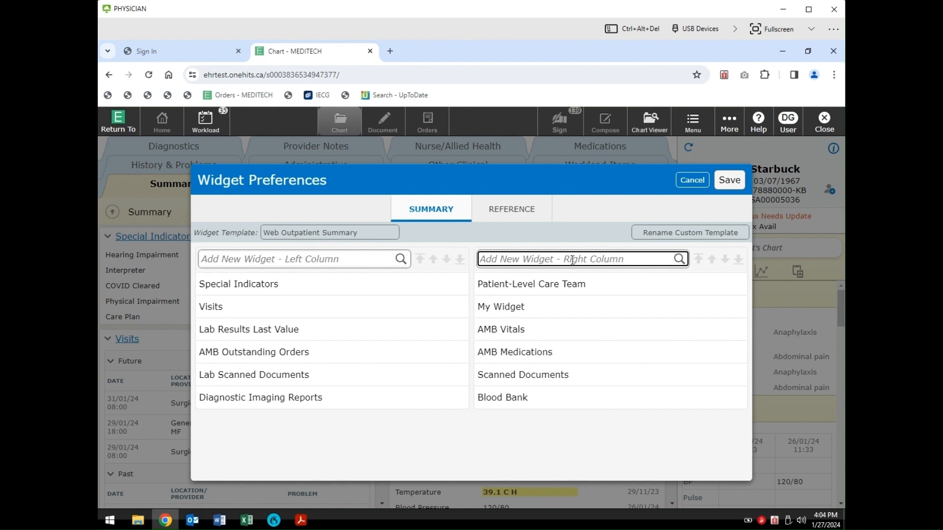
{"action": "type", "text": "document"}
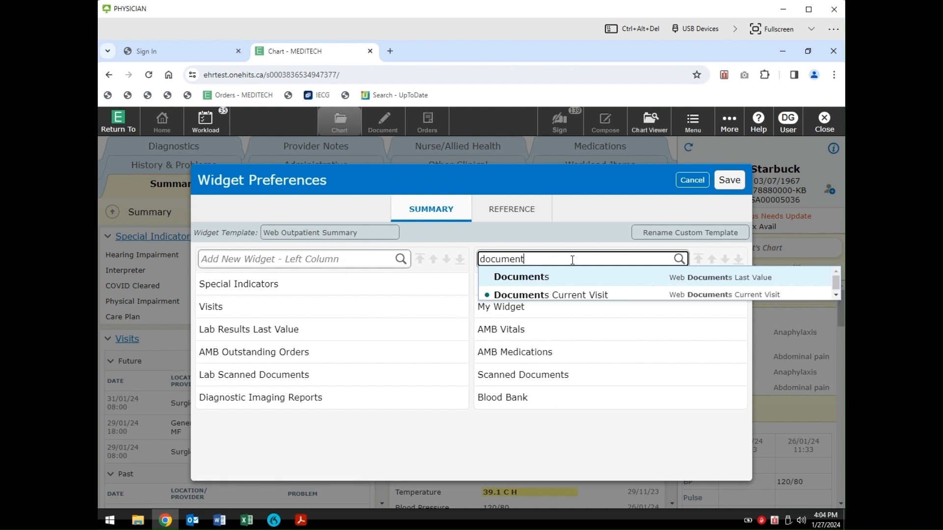
{"action": "left_click", "coordinate": [502, 277]}
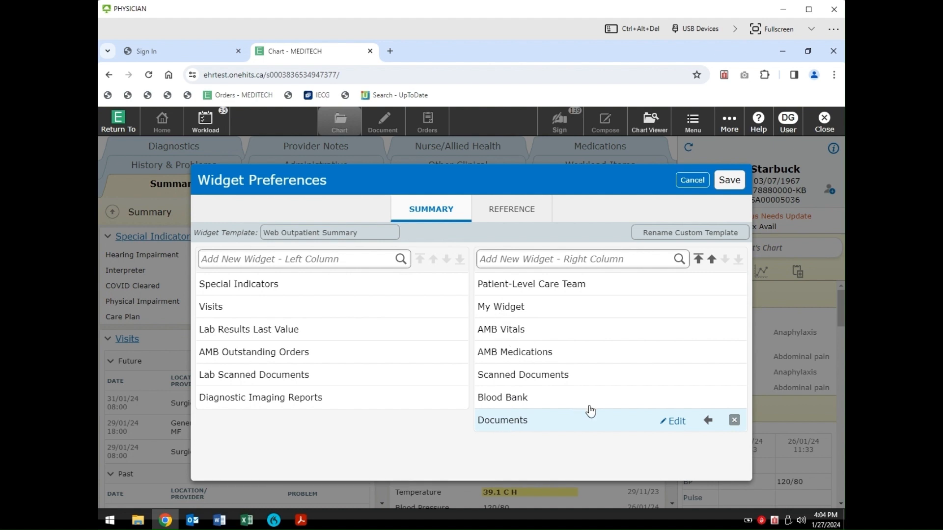
{"action": "left_click", "coordinate": [712, 260]}
{"action": "left_click", "coordinate": [712, 260]}
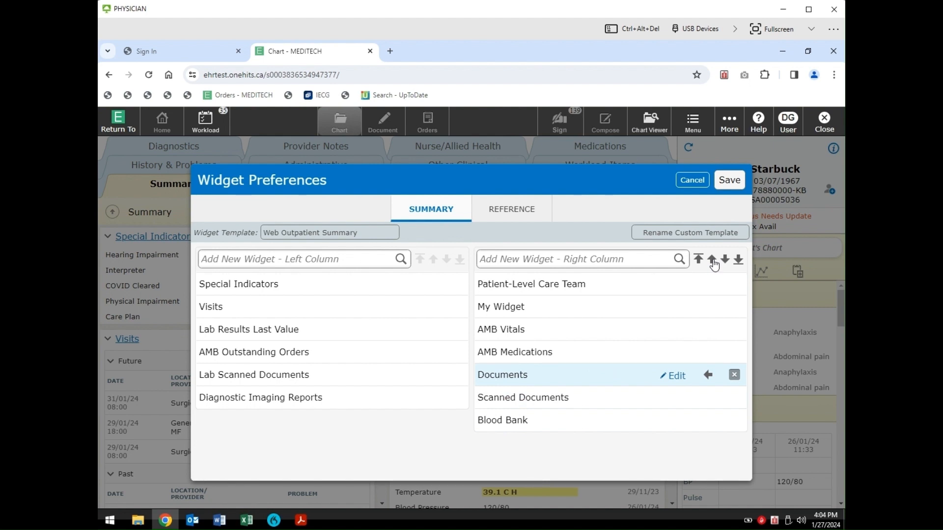
{"action": "left_click", "coordinate": [712, 260]}
{"action": "left_click", "coordinate": [712, 261]}
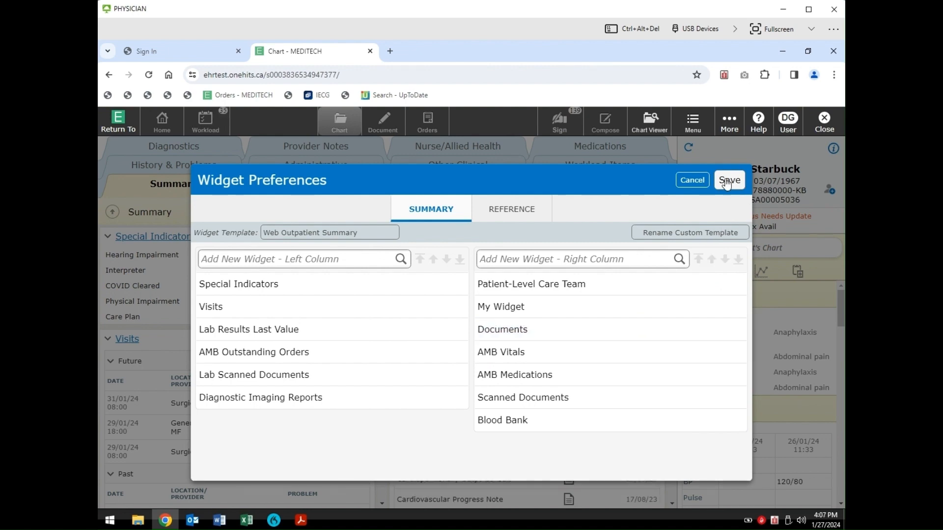
{"action": "left_click", "coordinate": [736, 184]}
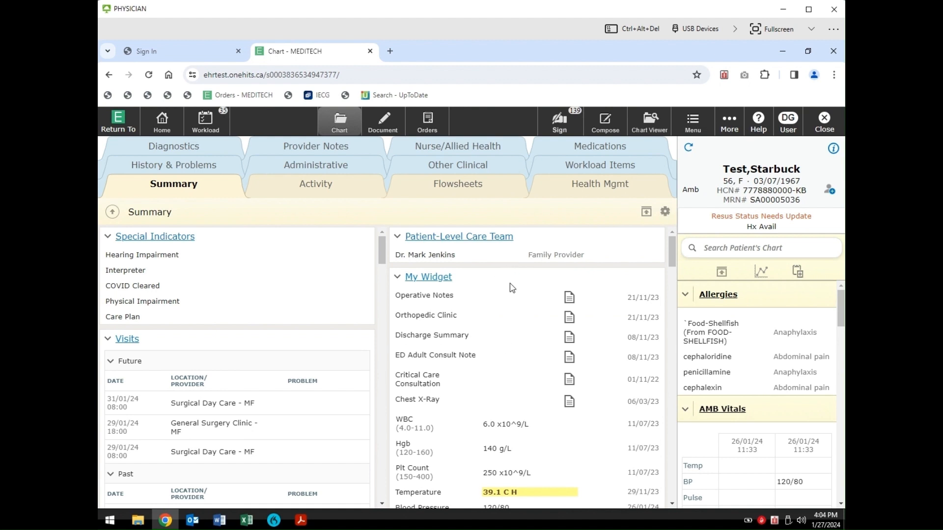
{"action": "scroll", "coordinate": [508, 280], "scroll_direction": "down", "scroll_amount": 3}
{"action": "scroll", "coordinate": [512, 295], "scroll_direction": "down", "scroll_amount": 3}
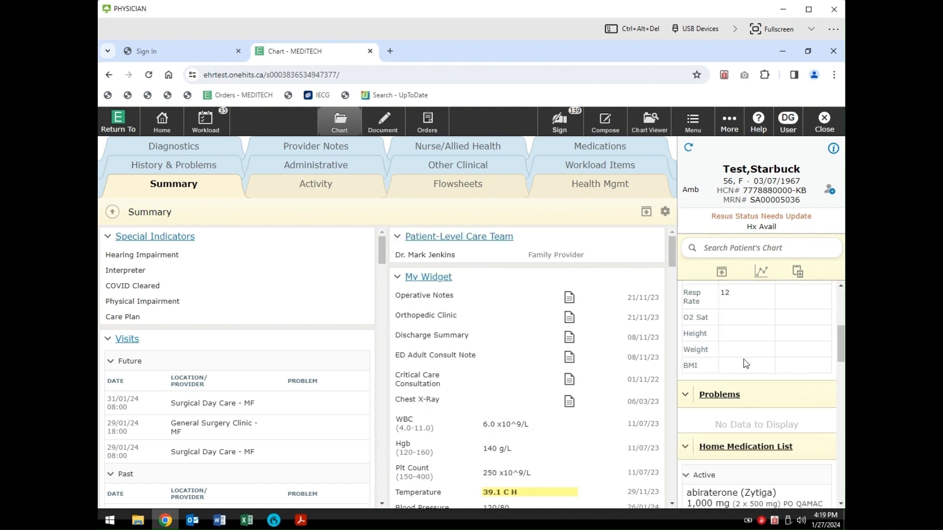
{"action": "scroll", "coordinate": [744, 371], "scroll_direction": "down", "scroll_amount": 3}
{"action": "scroll", "coordinate": [746, 376], "scroll_direction": "up", "scroll_amount": 3}
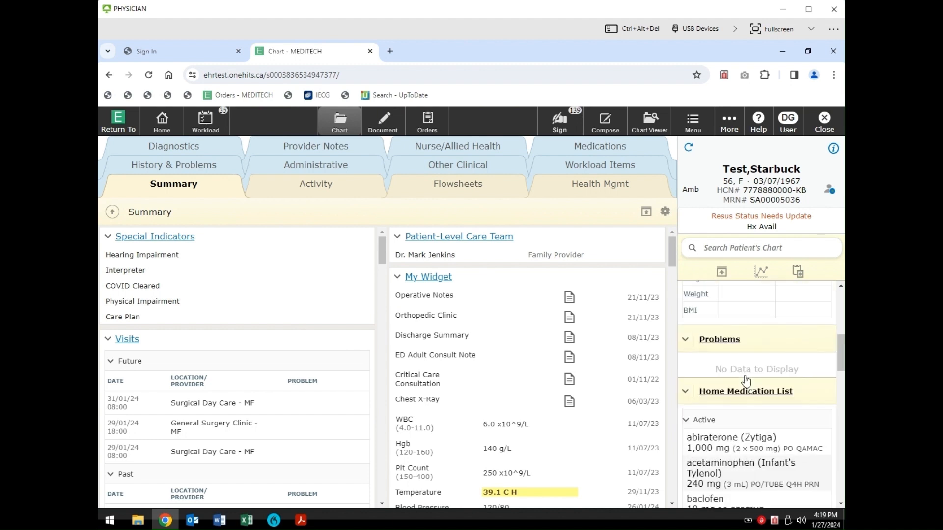
{"action": "scroll", "coordinate": [747, 380], "scroll_direction": "up", "scroll_amount": 5}
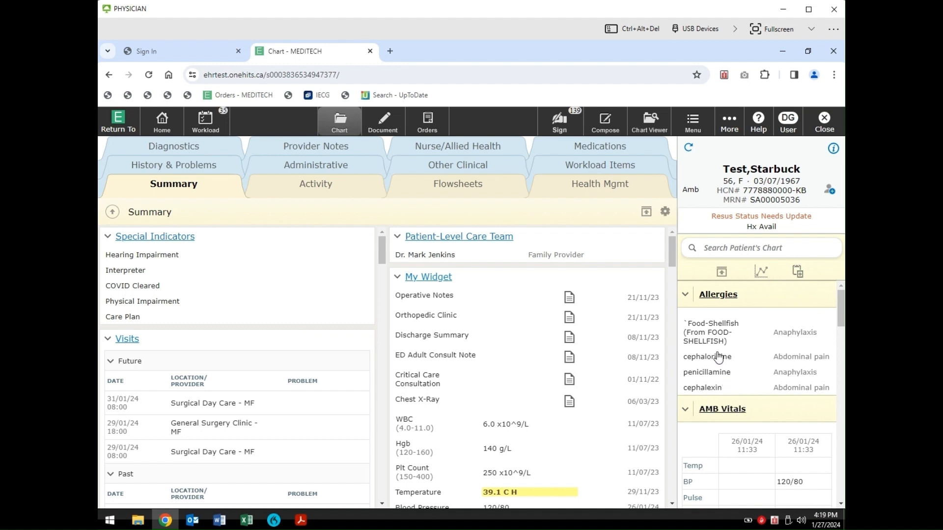
{"action": "left_click", "coordinate": [665, 213]}
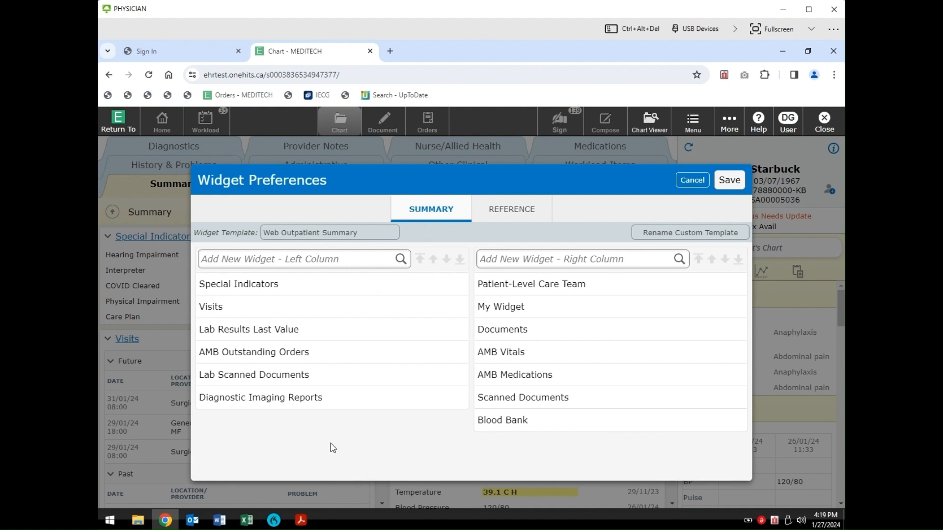
{"action": "left_click", "coordinate": [515, 211]}
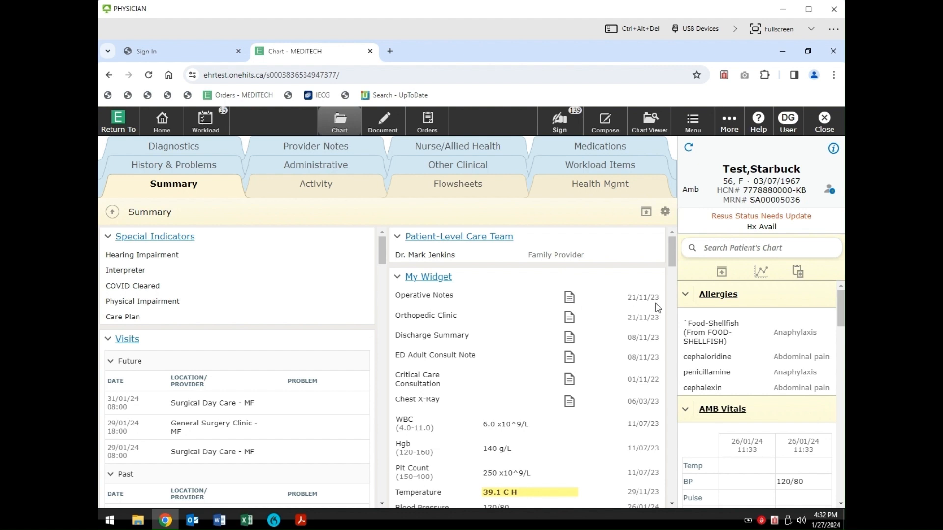
Read through the Operative Notes report from My Widget and close it, marking it reviewed.
{"action": "left_click", "coordinate": [570, 299]}
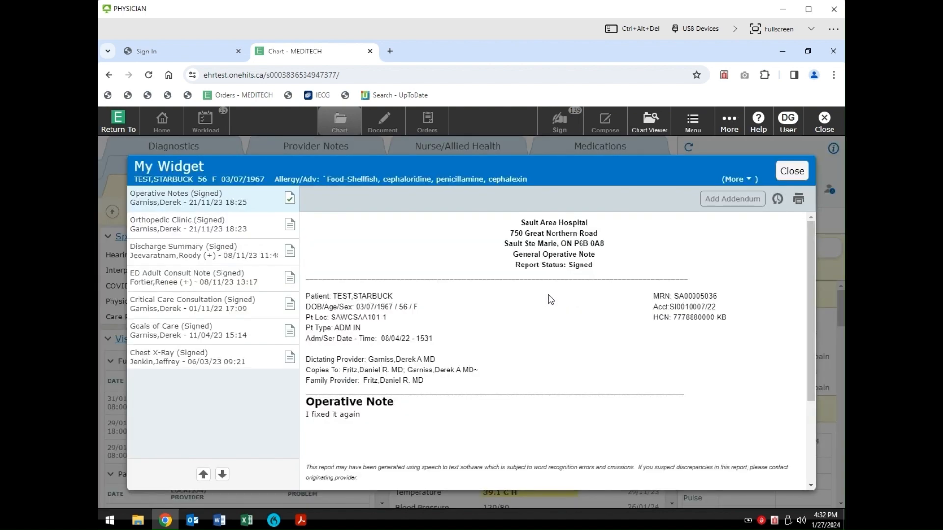
{"action": "scroll", "coordinate": [547, 304], "scroll_direction": "down", "scroll_amount": 3}
{"action": "scroll", "coordinate": [548, 304], "scroll_direction": "up", "scroll_amount": 3}
{"action": "left_click", "coordinate": [782, 173]}
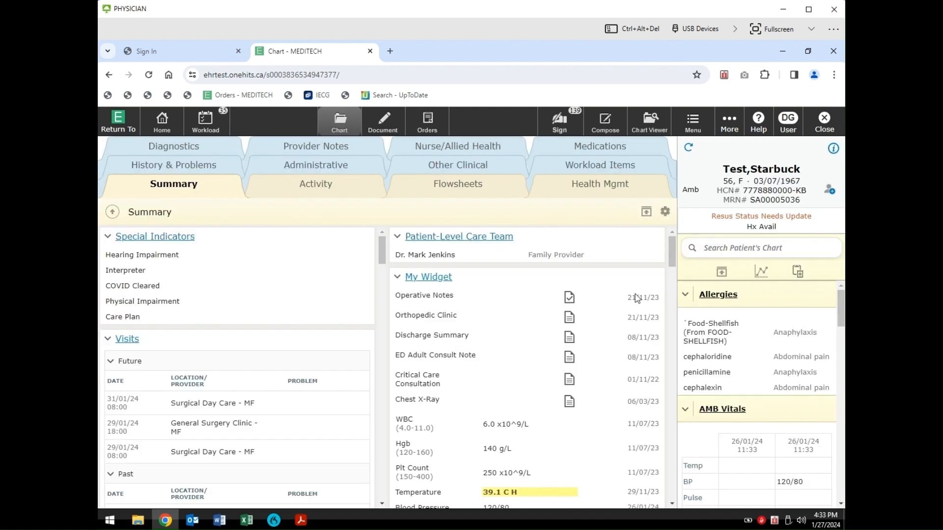
{"action": "left_click", "coordinate": [423, 296]}
{"action": "scroll", "coordinate": [508, 355], "scroll_direction": "down", "scroll_amount": 1}
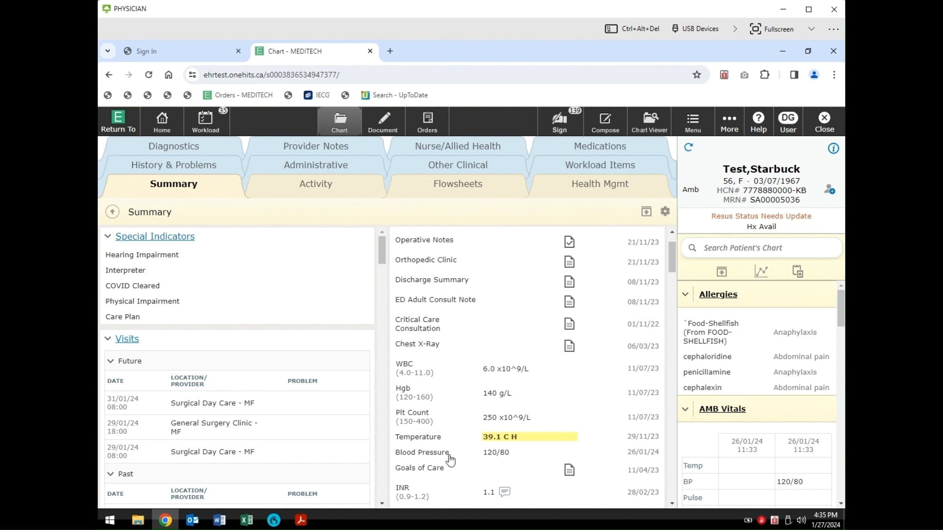
{"action": "scroll", "coordinate": [450, 458], "scroll_direction": "up", "scroll_amount": 2}
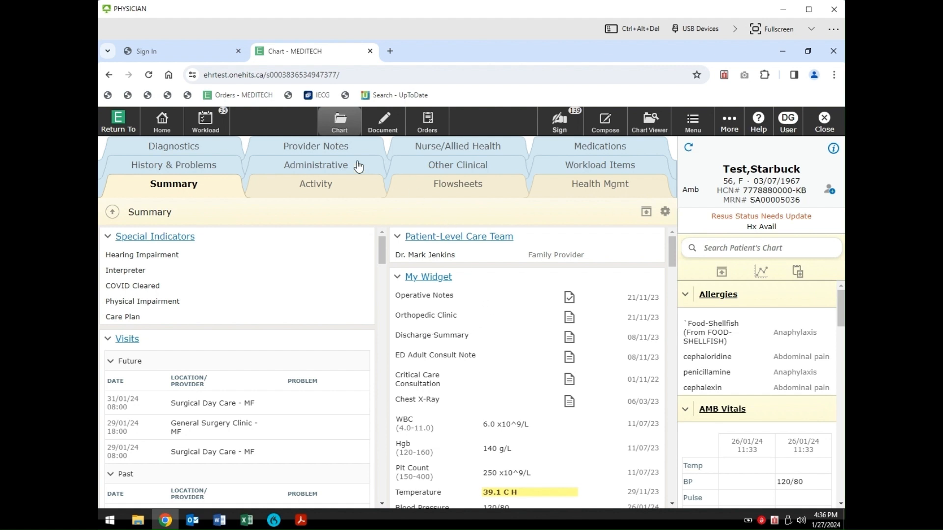
Open Provider Notes and review the Orthopedic Consultation visit reports, then close them.
{"action": "left_click", "coordinate": [343, 152]}
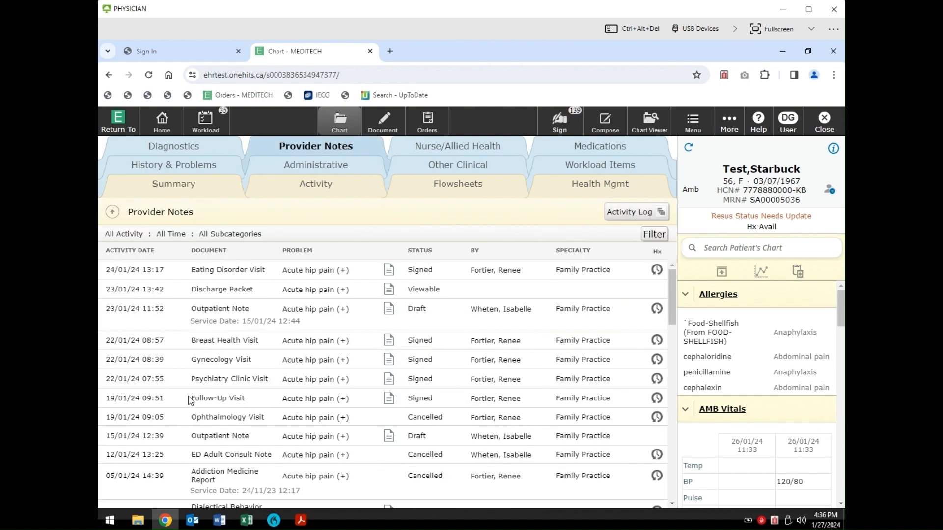
{"action": "scroll", "coordinate": [201, 400], "scroll_direction": "down", "scroll_amount": 3}
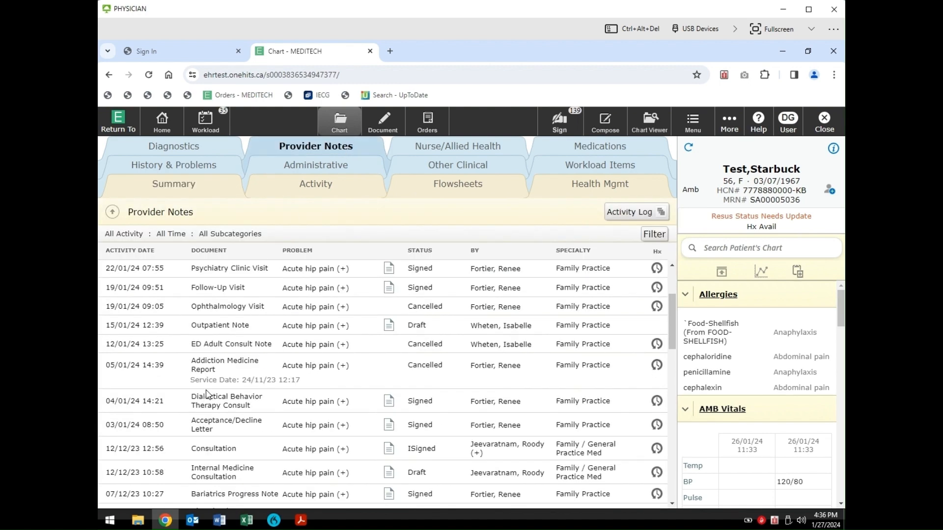
{"action": "scroll", "coordinate": [206, 394], "scroll_direction": "down", "scroll_amount": 3}
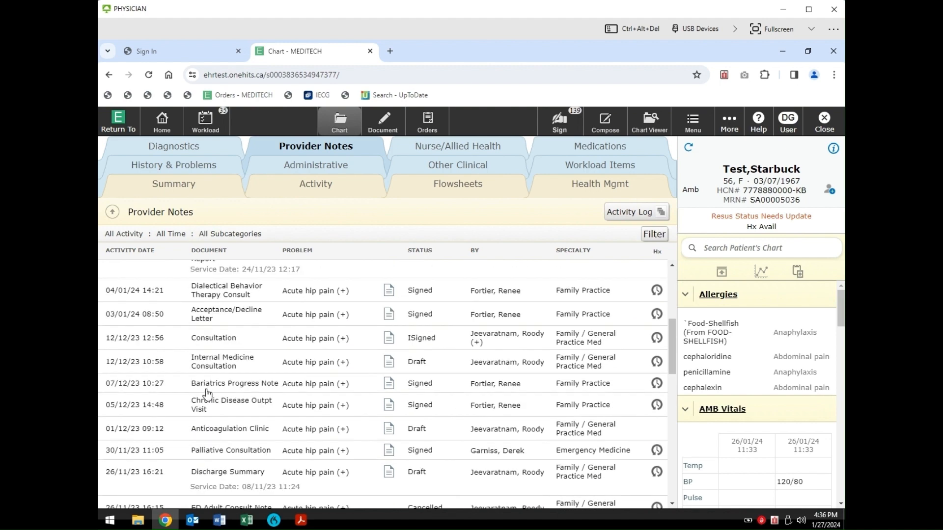
{"action": "scroll", "coordinate": [207, 393], "scroll_direction": "down", "scroll_amount": 3}
{"action": "scroll", "coordinate": [207, 393], "scroll_direction": "down", "scroll_amount": 2}
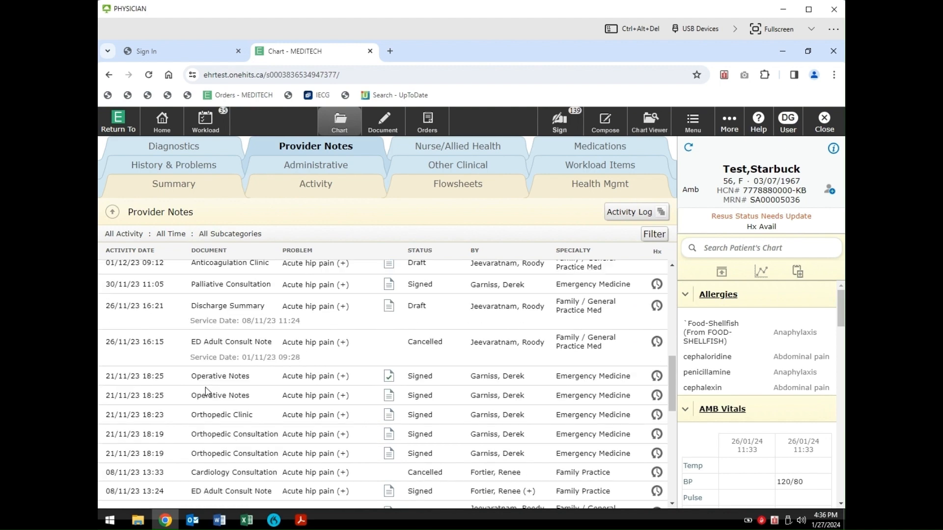
{"action": "left_click", "coordinate": [219, 437]}
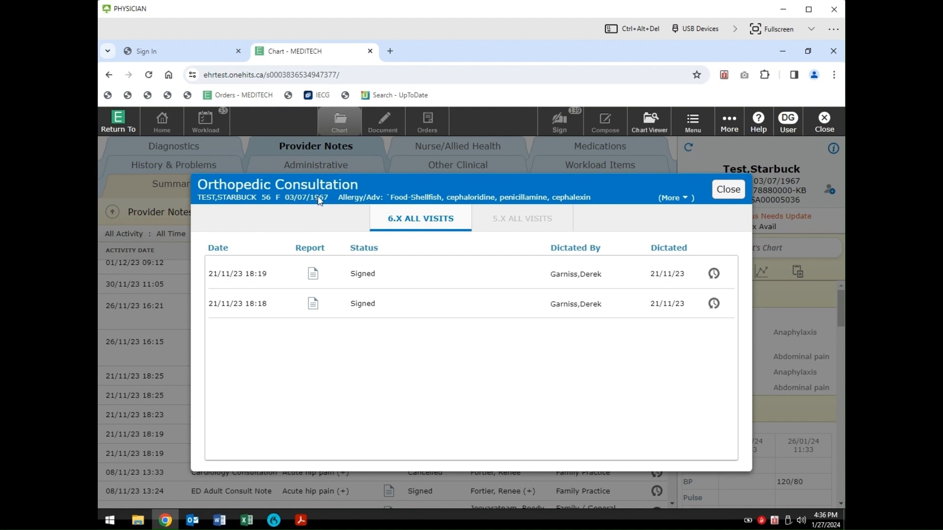
{"action": "left_click", "coordinate": [315, 278]}
{"action": "left_click", "coordinate": [722, 191]}
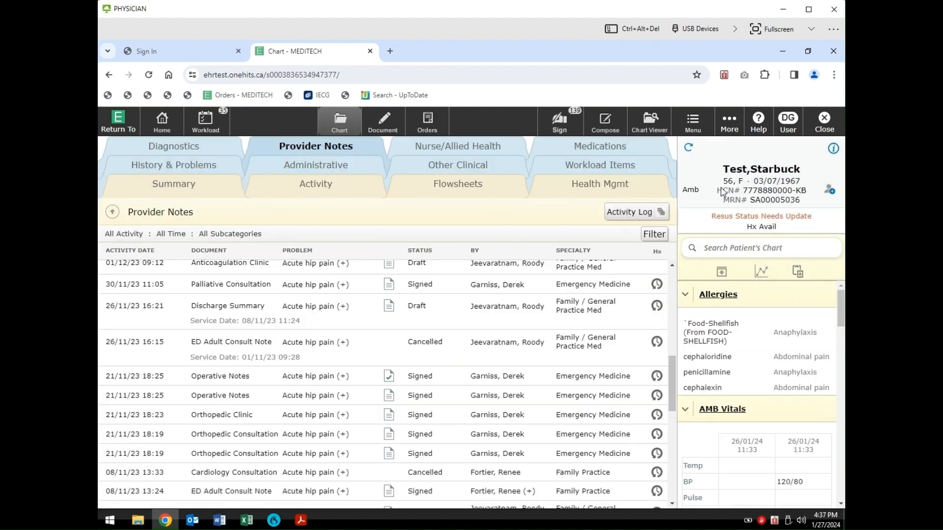
{"action": "left_click", "coordinate": [207, 189]}
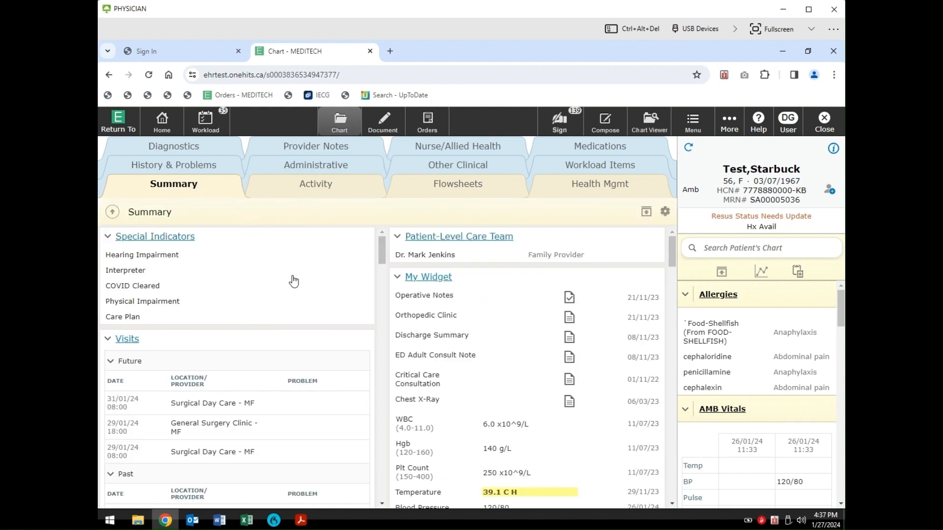
{"action": "scroll", "coordinate": [469, 399], "scroll_direction": "down", "scroll_amount": 1}
{"action": "scroll", "coordinate": [473, 400], "scroll_direction": "down", "scroll_amount": 3}
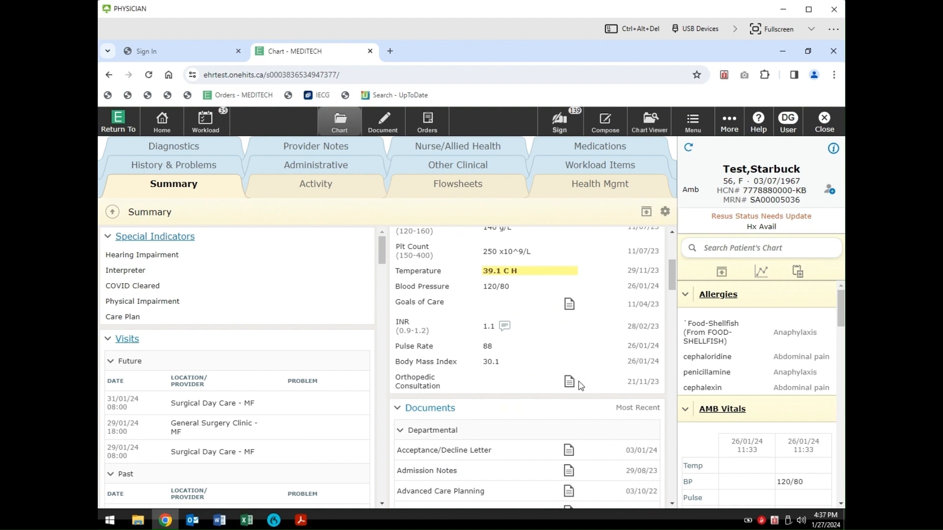
{"action": "scroll", "coordinate": [557, 368], "scroll_direction": "up", "scroll_amount": 5}
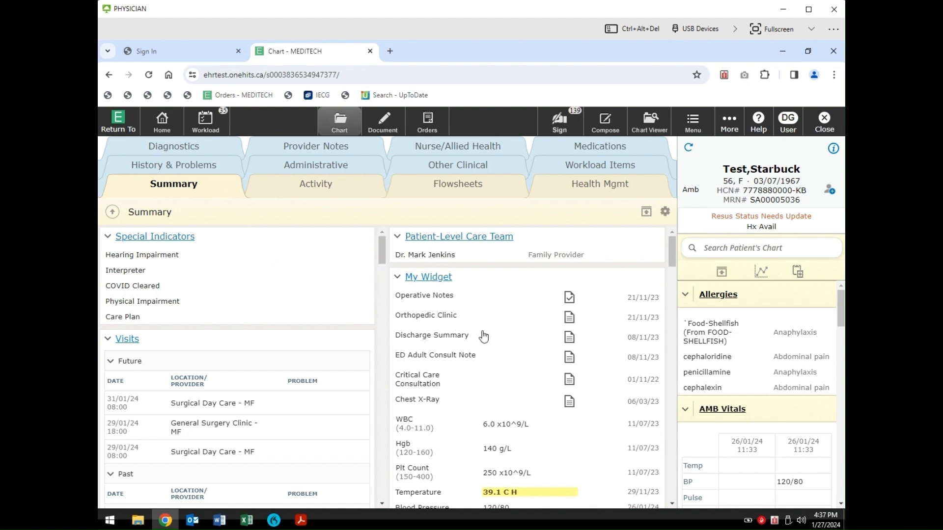
{"action": "scroll", "coordinate": [490, 366], "scroll_direction": "down", "scroll_amount": 3}
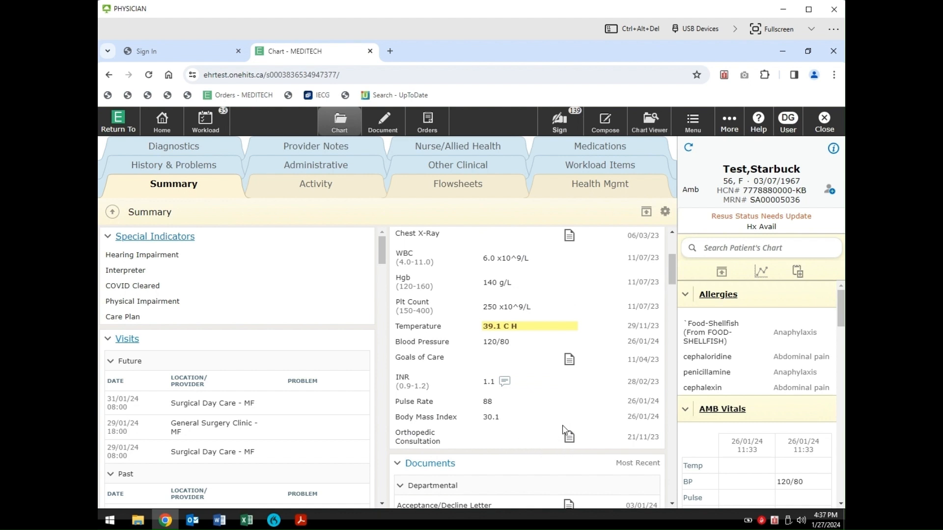
{"action": "left_click", "coordinate": [416, 442]}
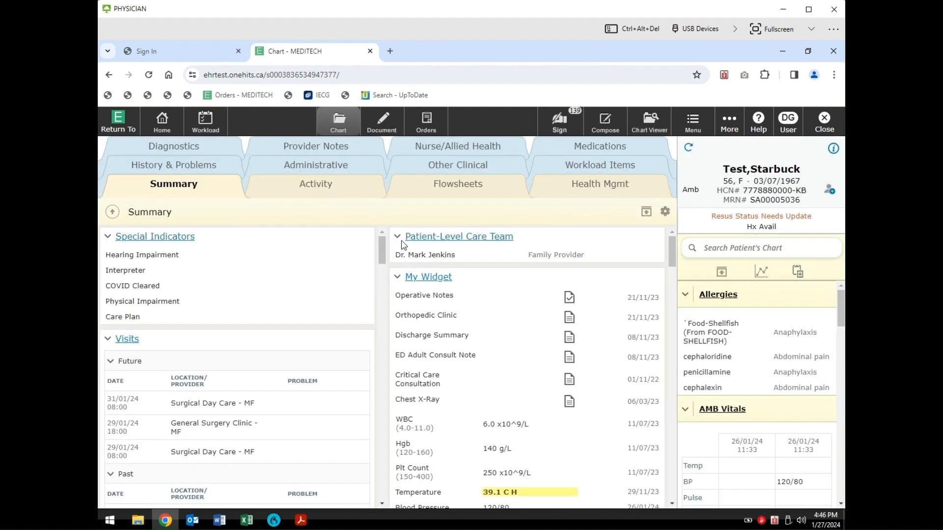
Show the Medical Flowsheet for all visits in daily 24-hour columns, finding the 39.1 C temperature.
{"action": "left_click", "coordinate": [459, 191]}
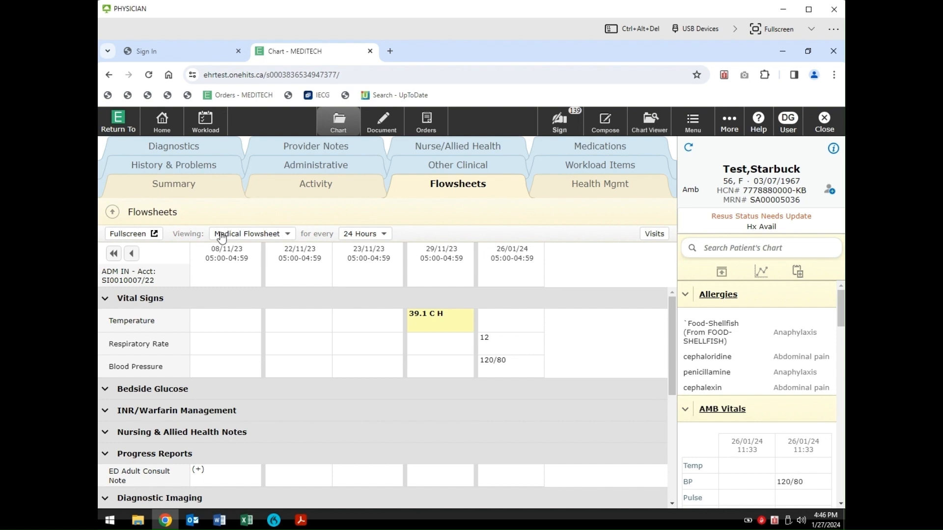
{"action": "left_click", "coordinate": [289, 236]}
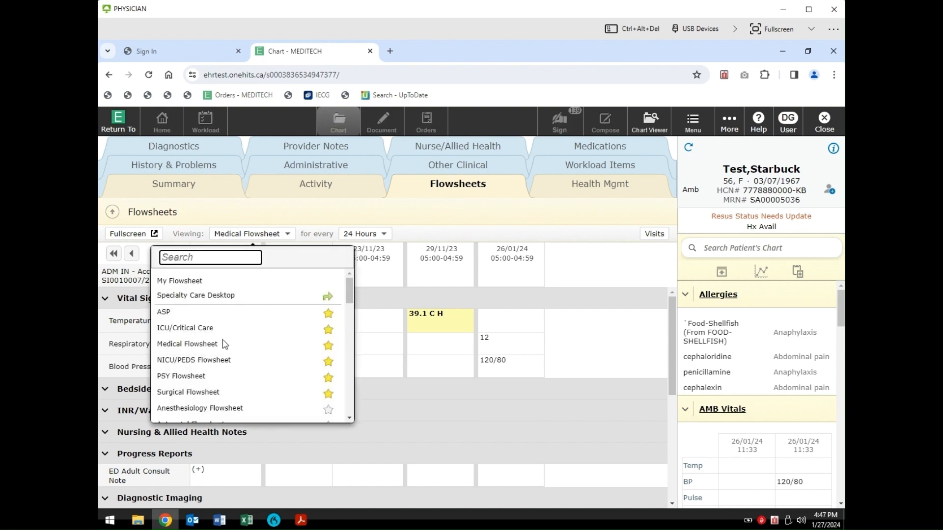
{"action": "scroll", "coordinate": [223, 345], "scroll_direction": "down", "scroll_amount": 10}
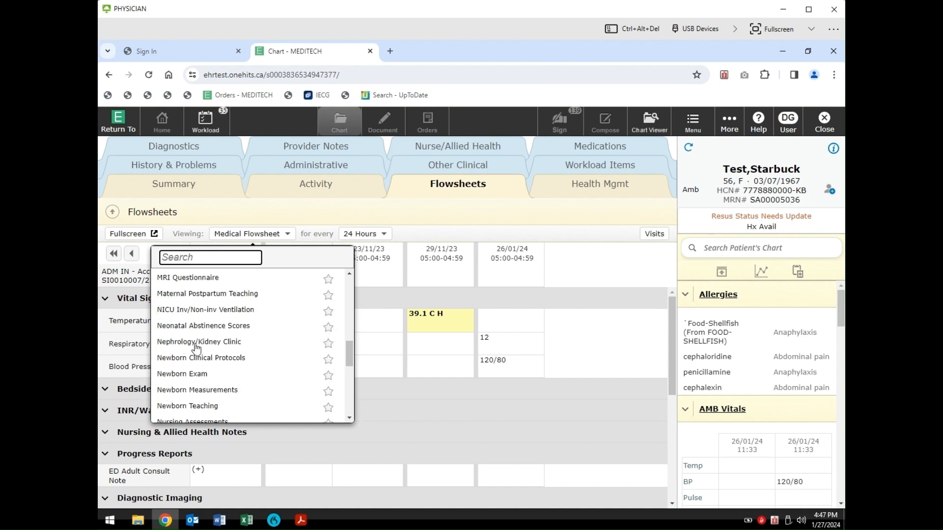
{"action": "scroll", "coordinate": [197, 349], "scroll_direction": "up", "scroll_amount": 10}
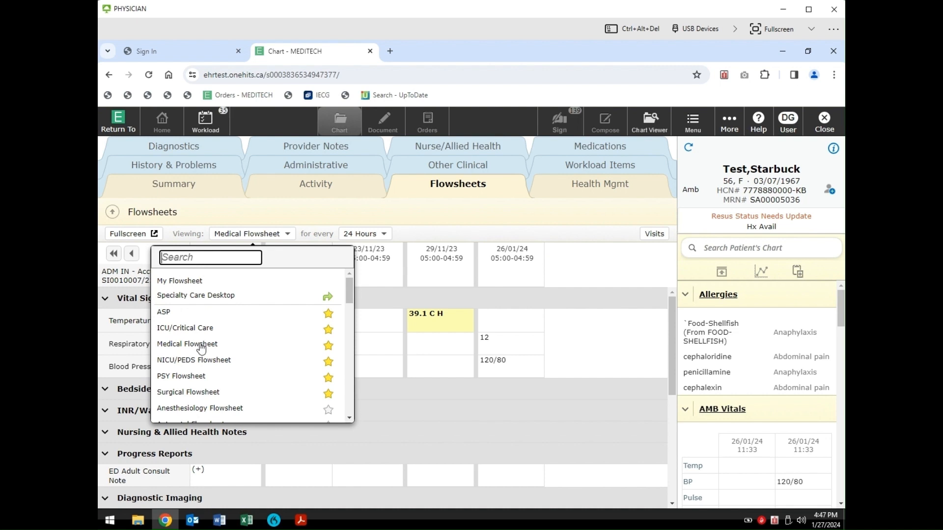
{"action": "left_click", "coordinate": [201, 345]}
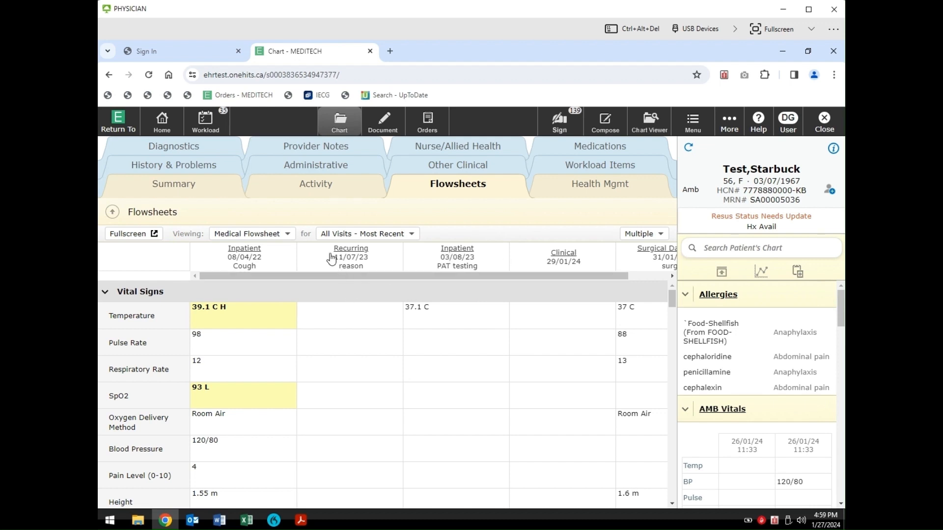
{"action": "left_click", "coordinate": [255, 252]}
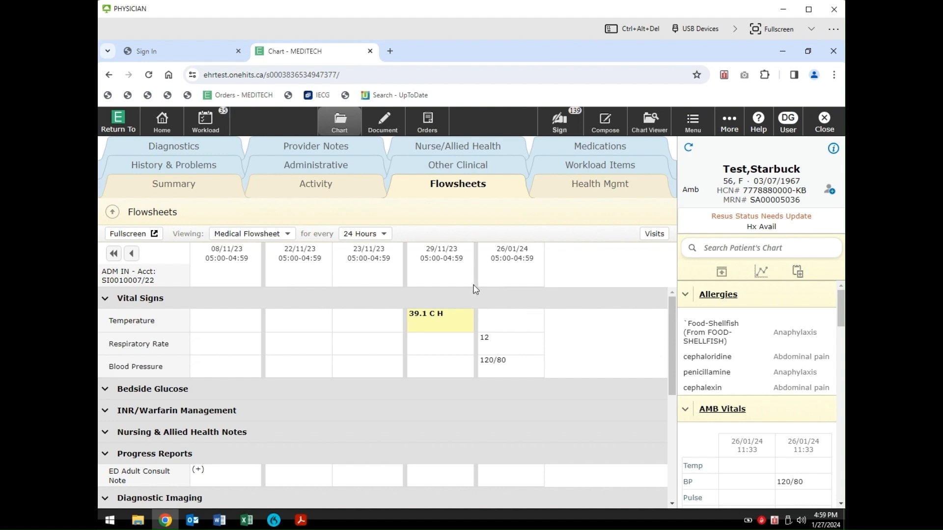
{"action": "scroll", "coordinate": [477, 309], "scroll_direction": "down", "scroll_amount": 1}
{"action": "scroll", "coordinate": [476, 311], "scroll_direction": "down", "scroll_amount": 3}
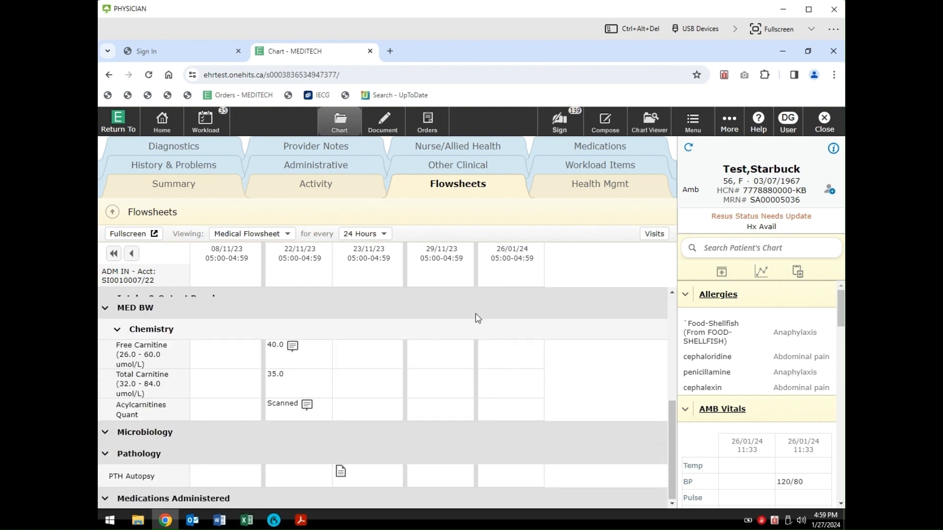
{"action": "scroll", "coordinate": [471, 390], "scroll_direction": "up", "scroll_amount": 4}
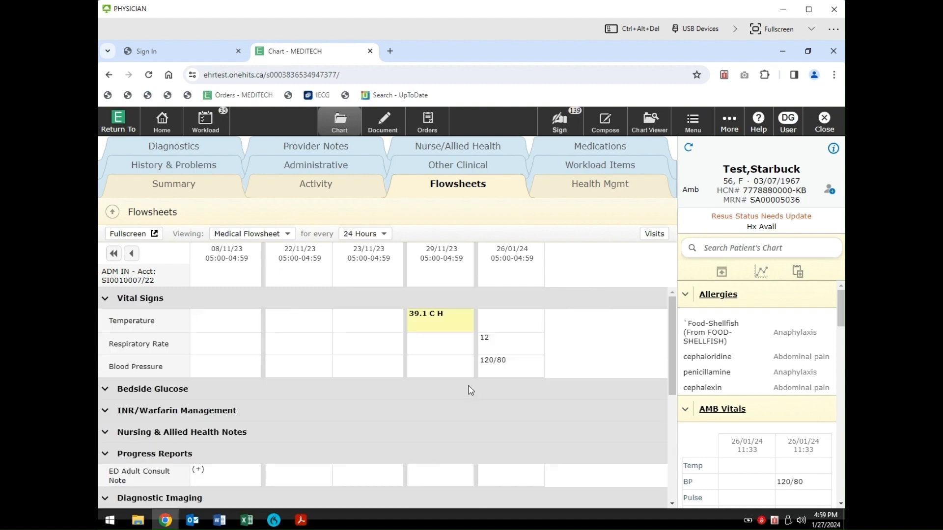
Set the Medical Flowsheet to group readings into 12-hour intervals.
{"action": "left_click", "coordinate": [384, 235]}
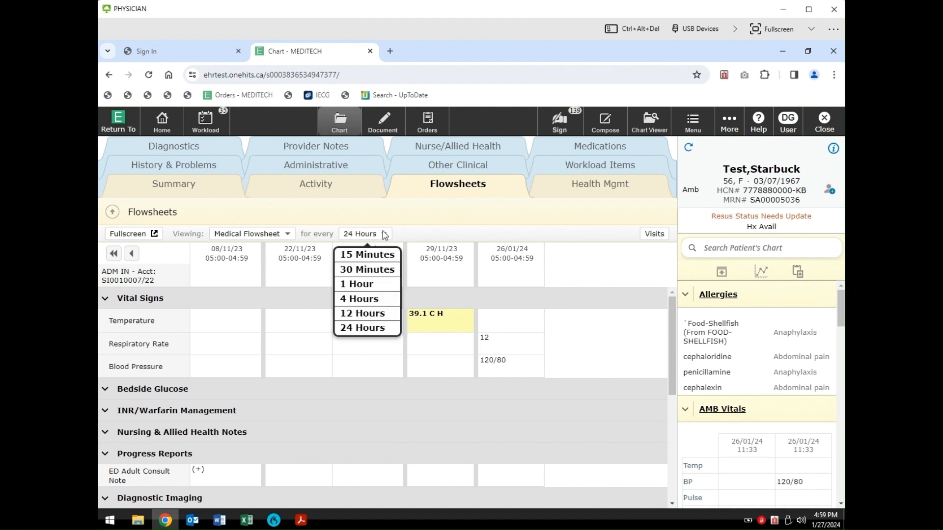
{"action": "left_click", "coordinate": [360, 314]}
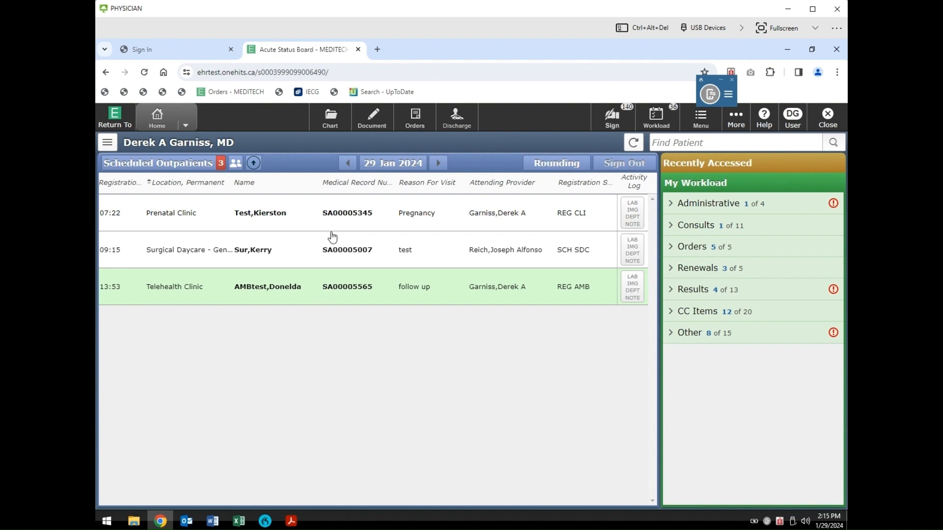
Check the Prenatal Clinic patient's orders, then open orders for the Telehealth Clinic visit.
{"action": "left_click", "coordinate": [304, 227]}
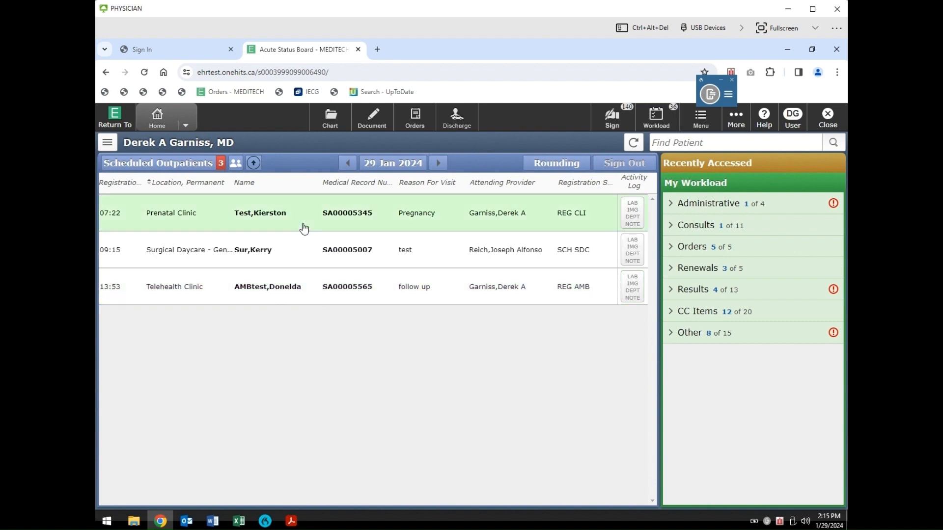
{"action": "left_click", "coordinate": [415, 124]}
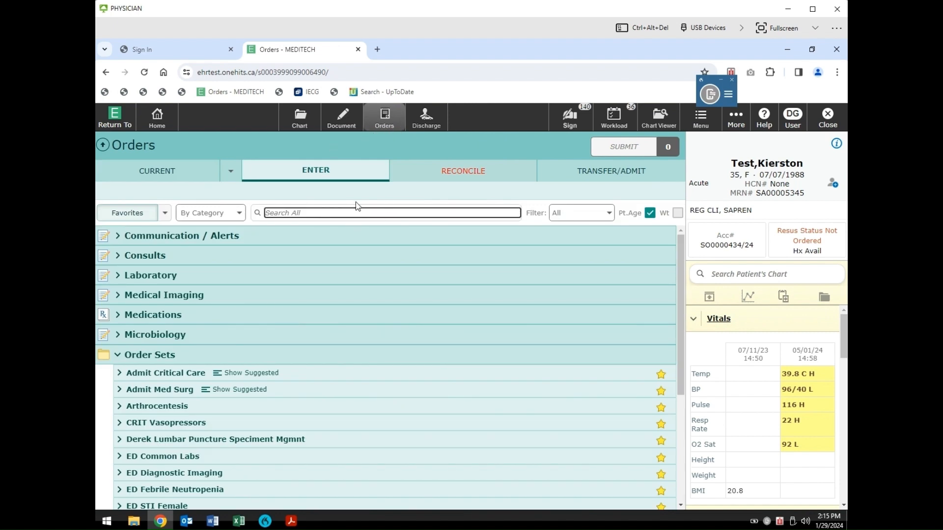
{"action": "left_click", "coordinate": [167, 123]}
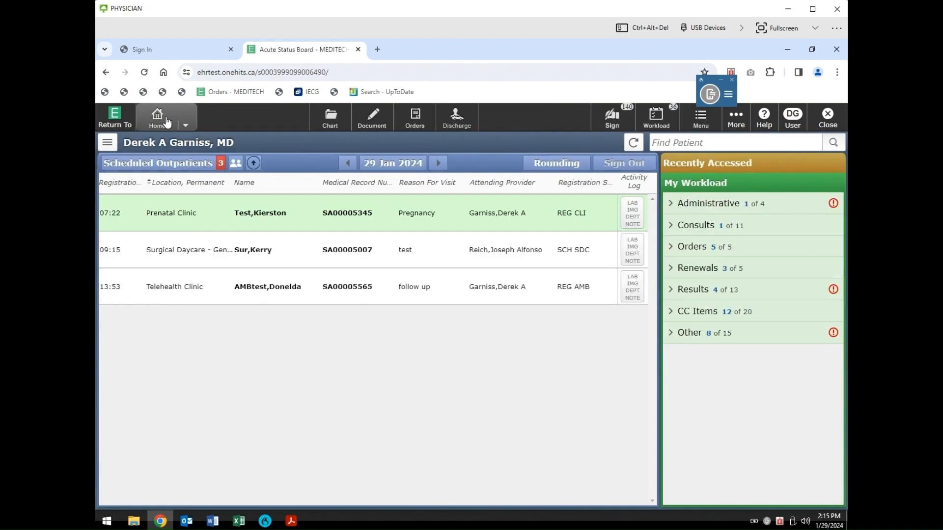
{"action": "left_click", "coordinate": [168, 298]}
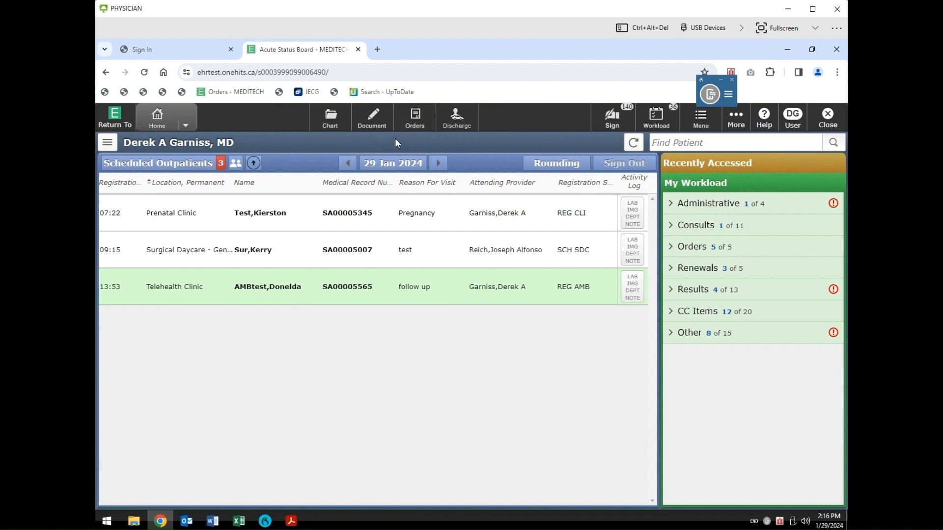
{"action": "left_click", "coordinate": [406, 123]}
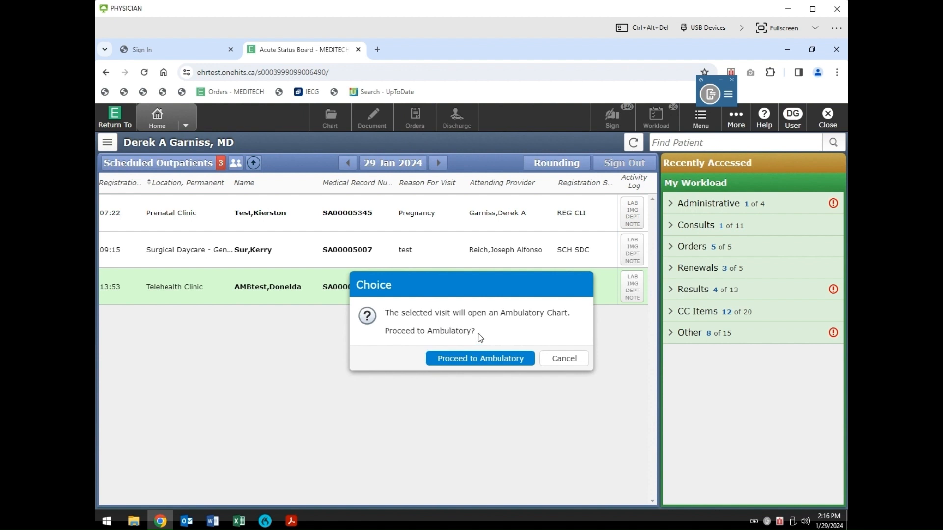
Proceed to Ambulatory to open the telehealth patient's Orders page.
{"action": "left_click", "coordinate": [459, 367]}
{"action": "left_click", "coordinate": [417, 127]}
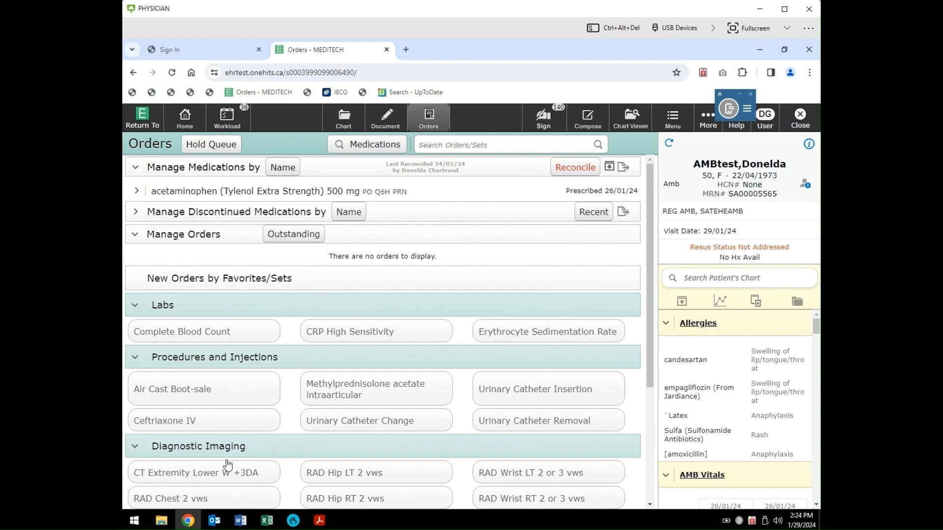
{"action": "left_click", "coordinate": [457, 145]}
{"action": "scroll", "coordinate": [214, 453], "scroll_direction": "down", "scroll_amount": 1}
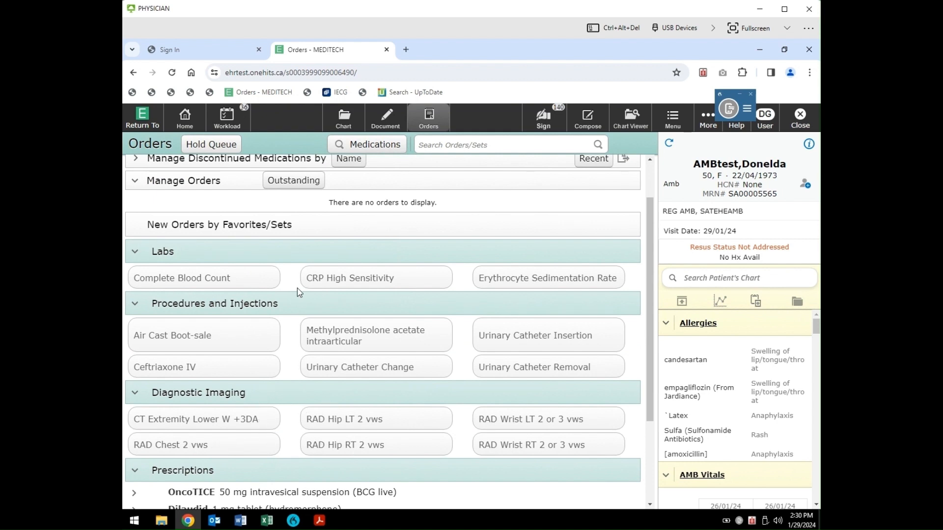
Search orders for 'ct head' and star CT Head Complex WO as a favourite.
{"action": "left_click", "coordinate": [448, 142]}
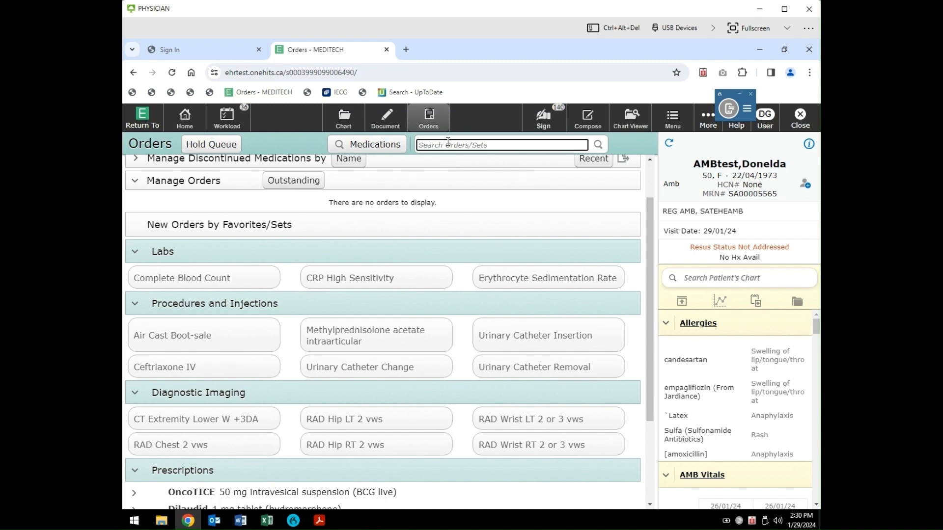
{"action": "type", "text": "ct head"}
{"action": "scroll", "coordinate": [491, 255], "scroll_direction": "down", "scroll_amount": 4}
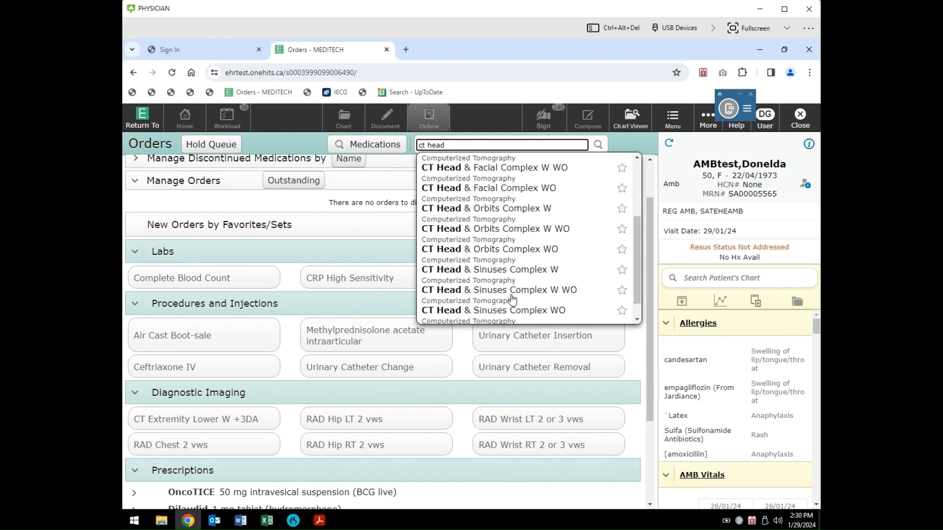
{"action": "scroll", "coordinate": [511, 280], "scroll_direction": "down", "scroll_amount": 4}
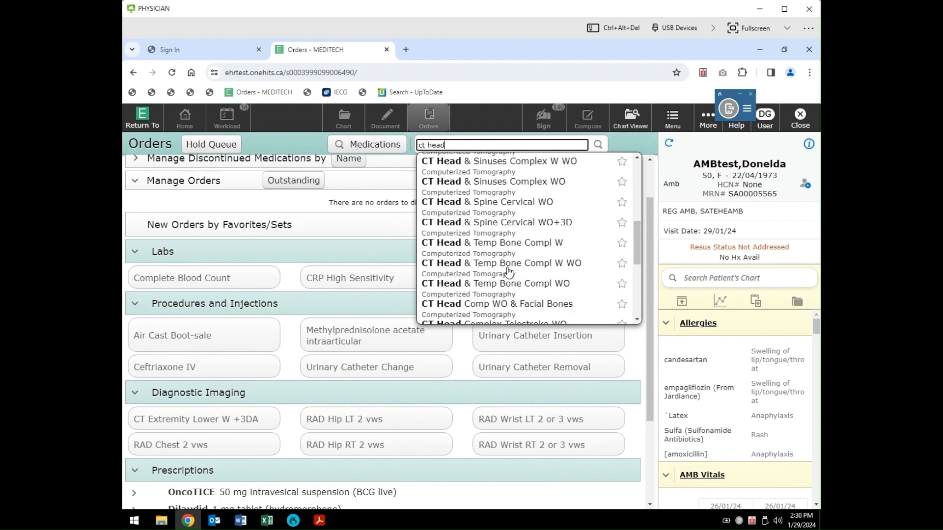
{"action": "scroll", "coordinate": [508, 272], "scroll_direction": "down", "scroll_amount": 3}
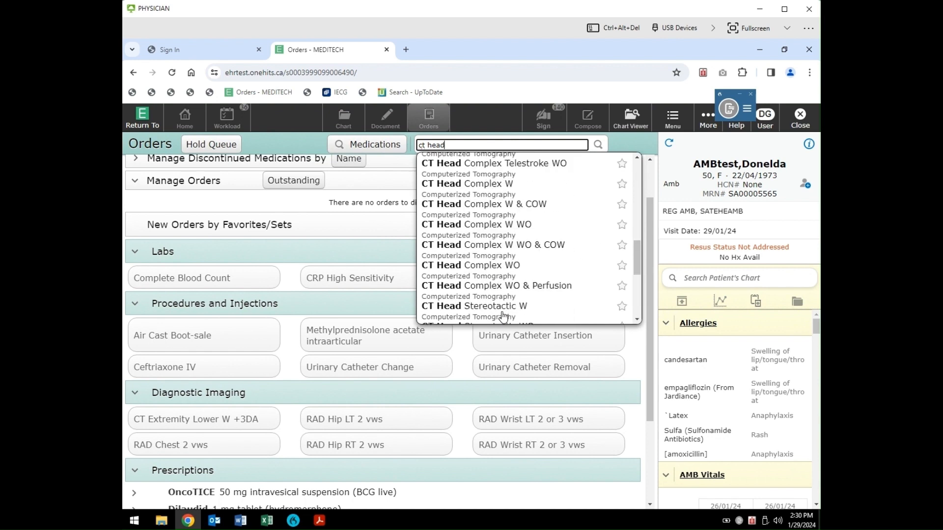
{"action": "left_click", "coordinate": [622, 265]}
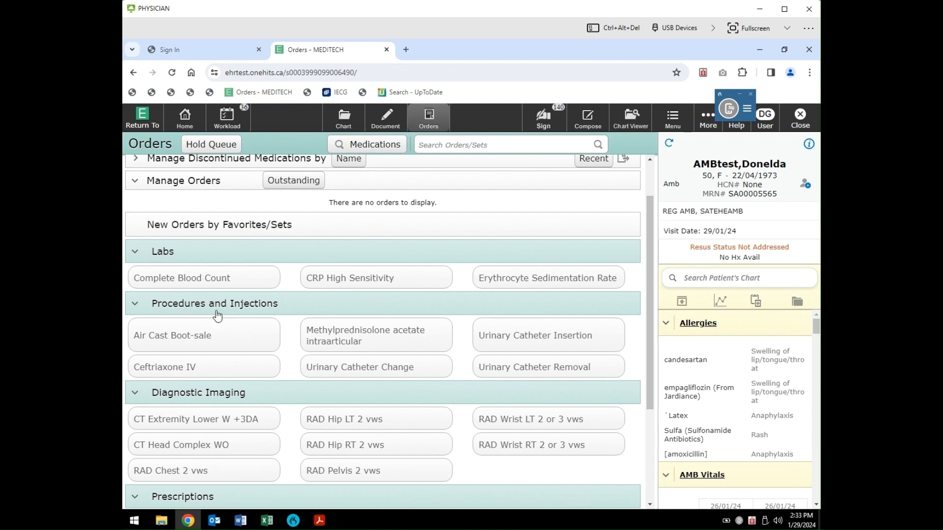
Add a RAD Hip LT 2 vws order from the Diagnostic Imaging favourites.
{"action": "scroll", "coordinate": [233, 409], "scroll_direction": "down", "scroll_amount": 1}
{"action": "scroll", "coordinate": [207, 447], "scroll_direction": "down", "scroll_amount": 1}
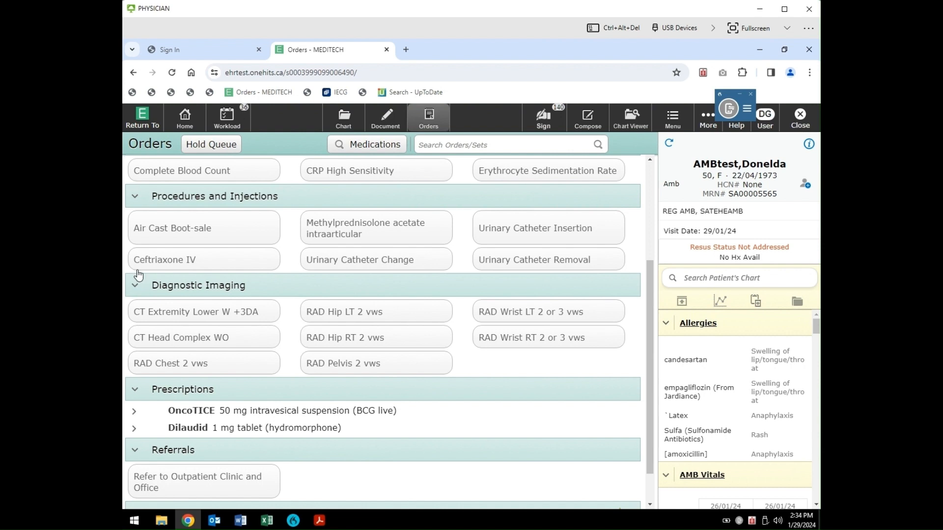
{"action": "scroll", "coordinate": [139, 275], "scroll_direction": "up", "scroll_amount": 3}
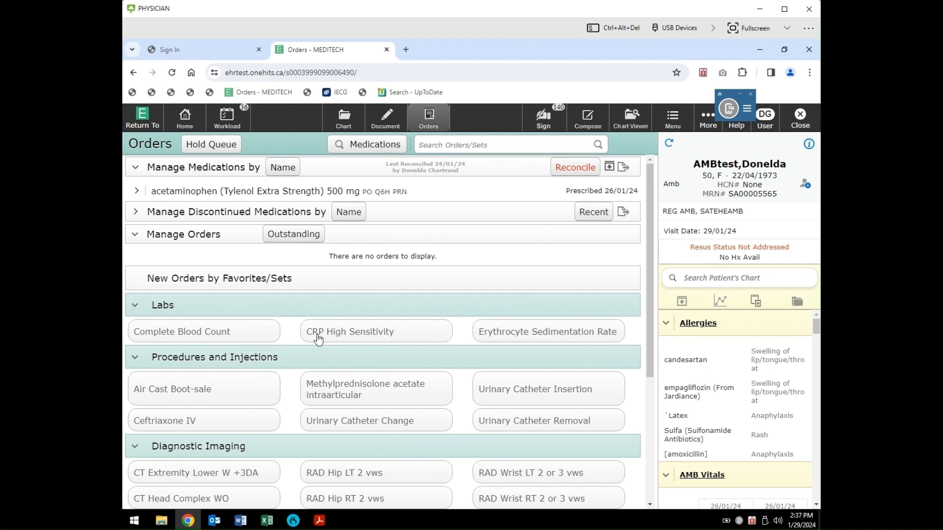
{"action": "left_click", "coordinate": [362, 474]}
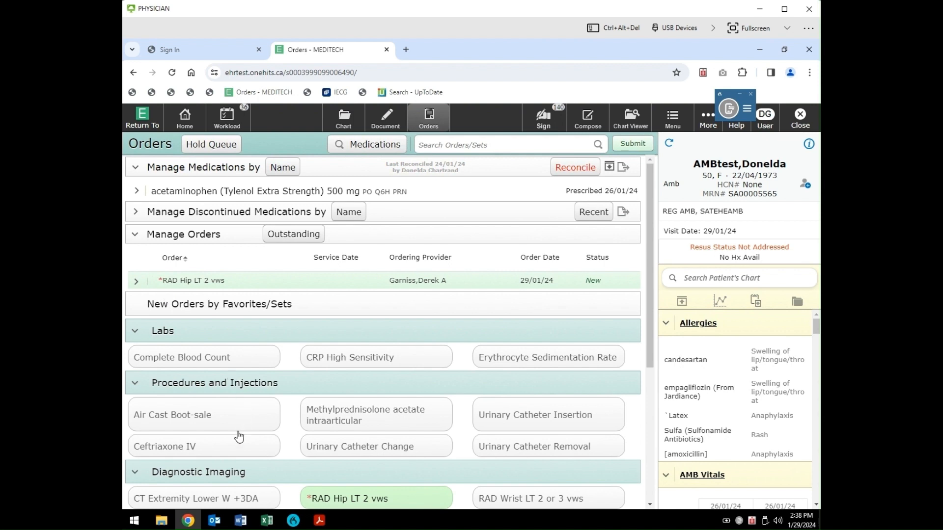
Give the RAD Hip LT 2 vws order a 29/01/24 service date and open its details.
{"action": "left_click", "coordinate": [411, 517]}
{"action": "left_click", "coordinate": [189, 283]}
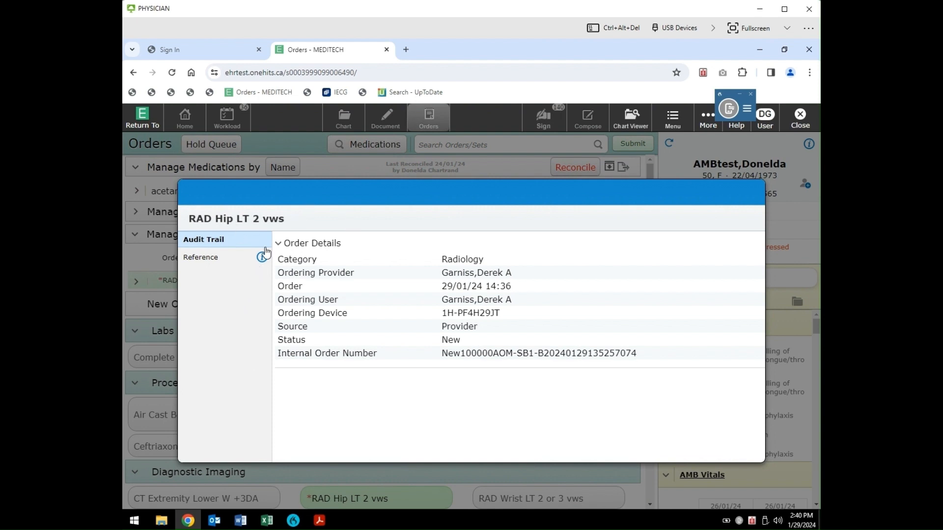
Close the RAD Hip LT 2 vws Order Details dialog.
{"action": "left_click", "coordinate": [322, 168]}
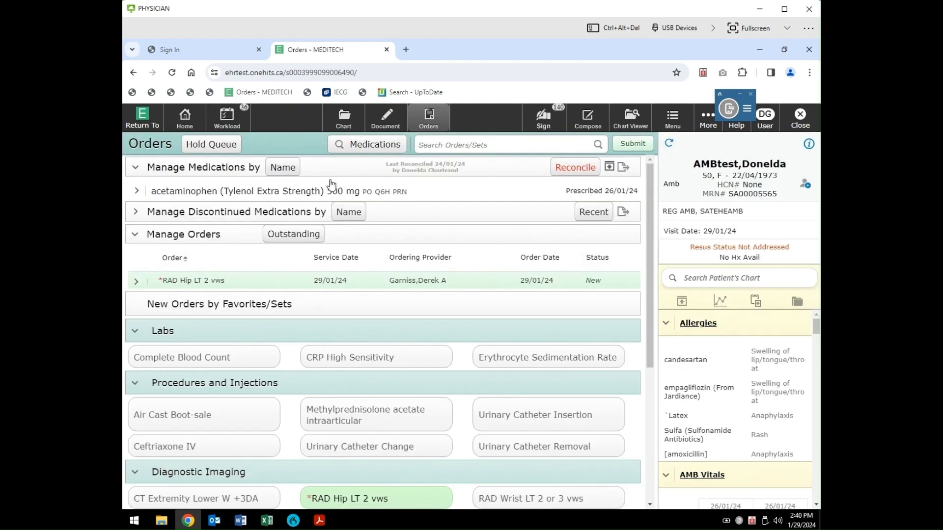
Expand the RAD Hip LT 2 vws order and enter 'Sore Hip' as its Relevant History.
{"action": "left_click", "coordinate": [137, 282]}
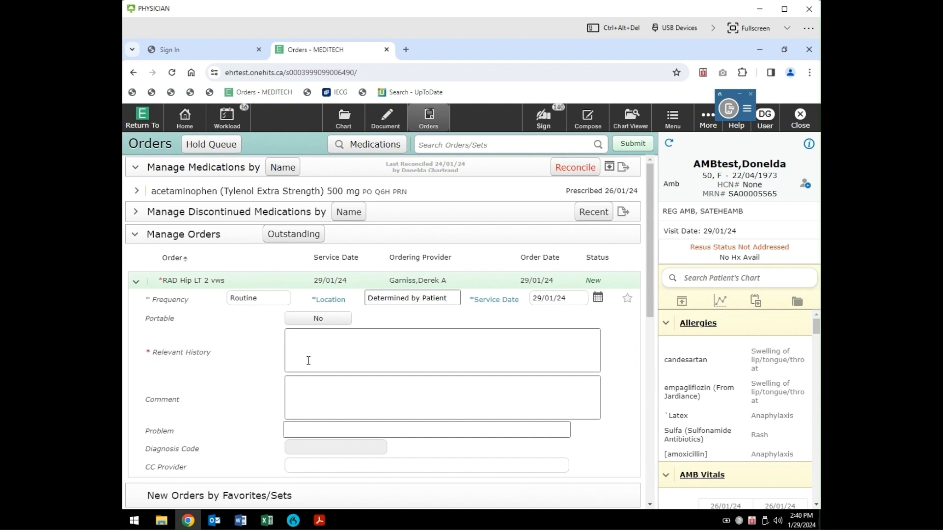
{"action": "left_click", "coordinate": [332, 357]}
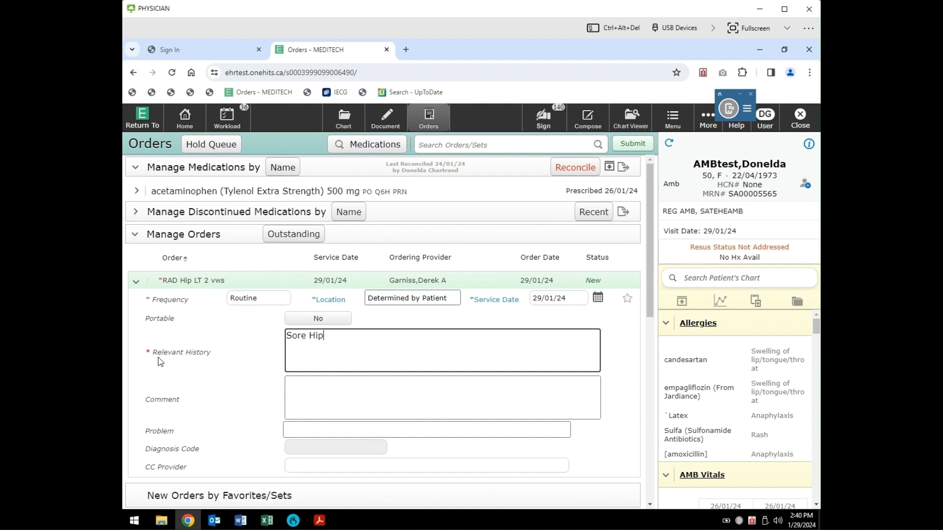
{"action": "left_click", "coordinate": [173, 385]}
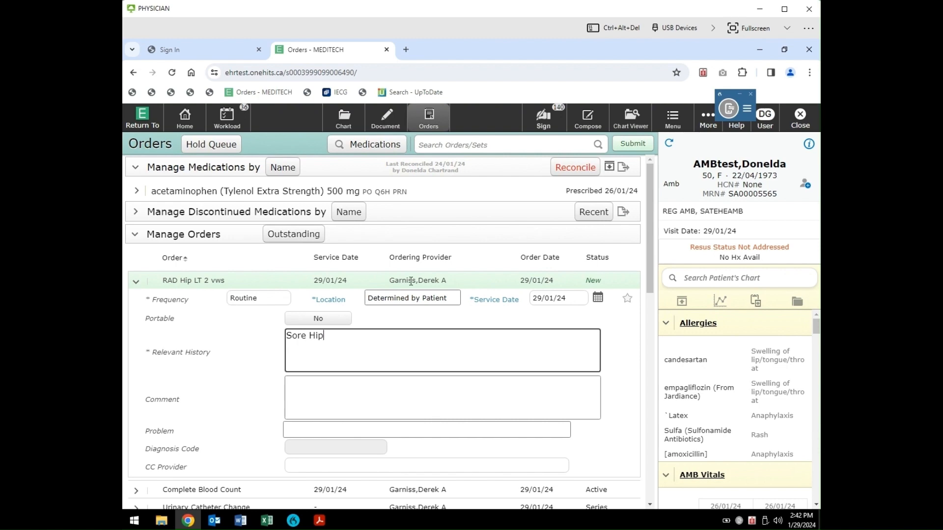
Add a Complete Blood Count order from the Labs favourites.
{"action": "scroll", "coordinate": [398, 356], "scroll_direction": "down", "scroll_amount": 10}
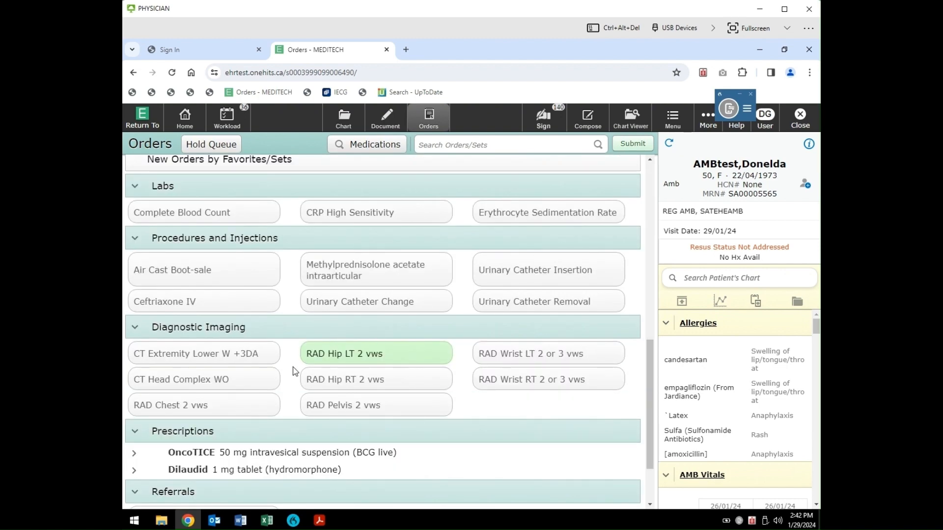
{"action": "scroll", "coordinate": [299, 378], "scroll_direction": "up", "scroll_amount": 3}
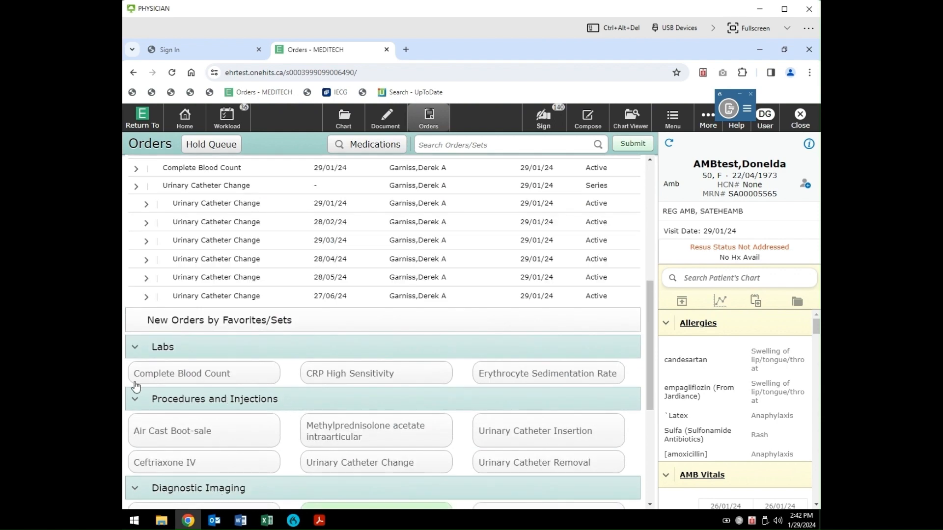
{"action": "left_click", "coordinate": [199, 377]}
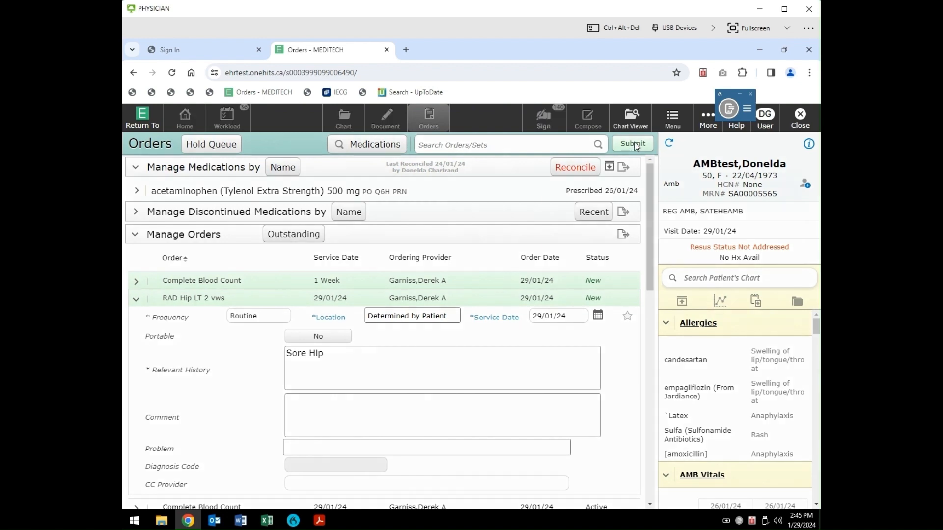
Submit the Complete Blood Count and RAD Hip orders and sign them with the PIN.
{"action": "left_click", "coordinate": [634, 144]}
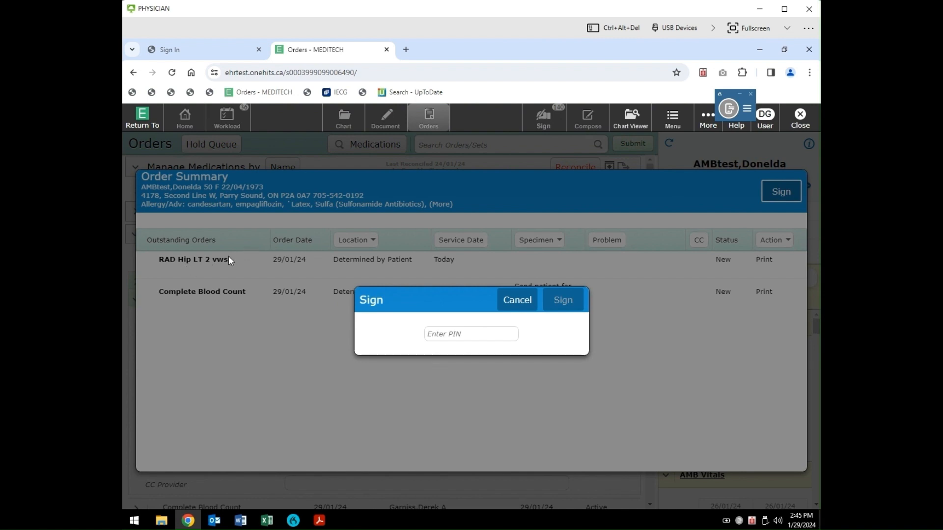
{"action": "left_click", "coordinate": [454, 334]}
{"action": "type", "text": "1"}
{"action": "key", "text": "Return"}
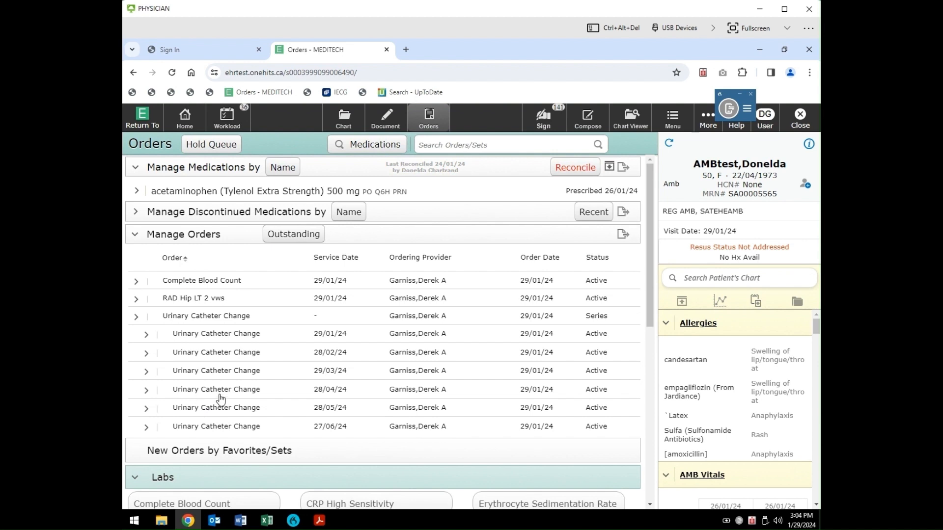
Add Ceftriaxone IV, RAD Wrist LT 2 or 3 vws and RAD Chest 2 vws from favourites.
{"action": "left_click", "coordinate": [135, 236]}
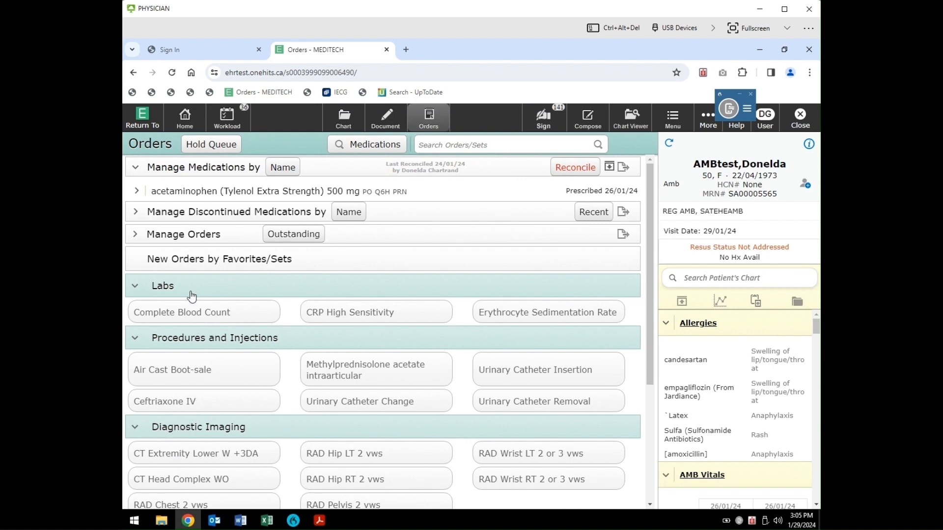
{"action": "left_click", "coordinate": [141, 236]}
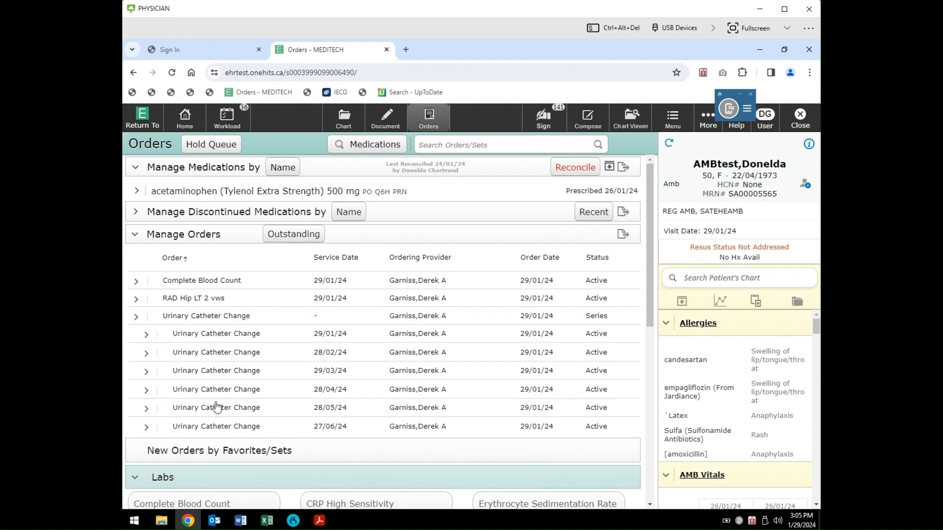
{"action": "scroll", "coordinate": [215, 425], "scroll_direction": "down", "scroll_amount": 2}
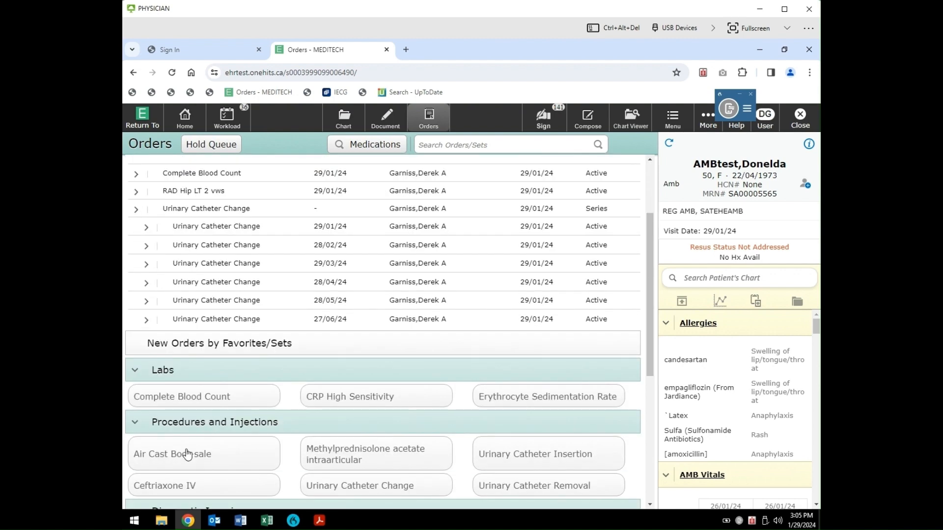
{"action": "scroll", "coordinate": [186, 483], "scroll_direction": "down", "scroll_amount": 1}
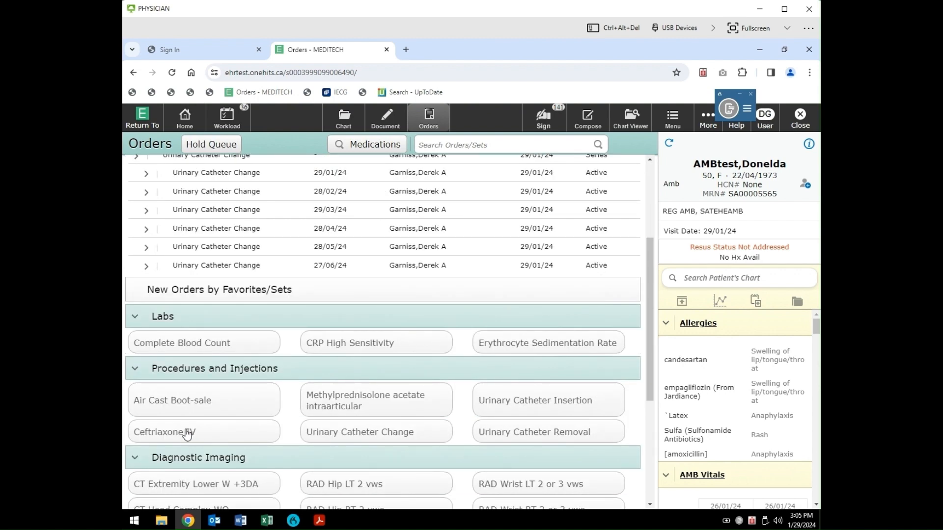
{"action": "left_click", "coordinate": [191, 433]}
{"action": "scroll", "coordinate": [194, 436], "scroll_direction": "down", "scroll_amount": 2}
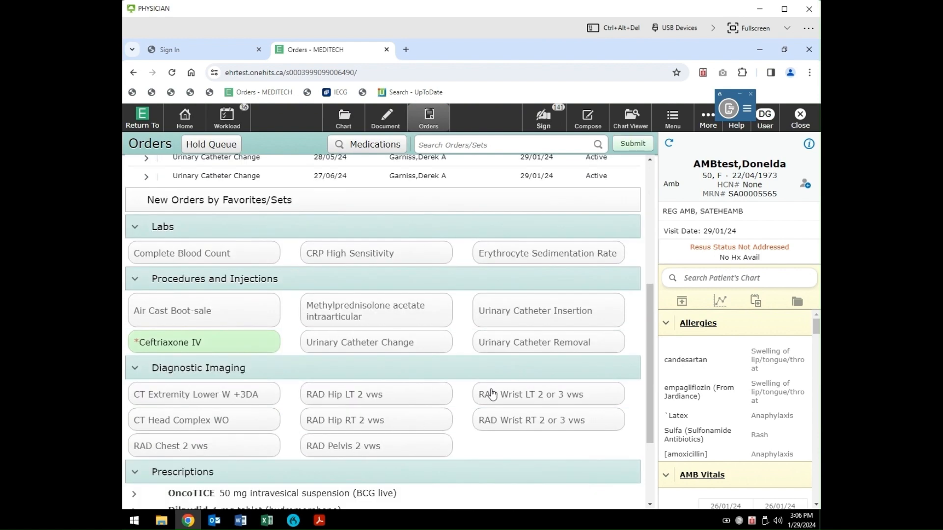
{"action": "left_click", "coordinate": [515, 397]}
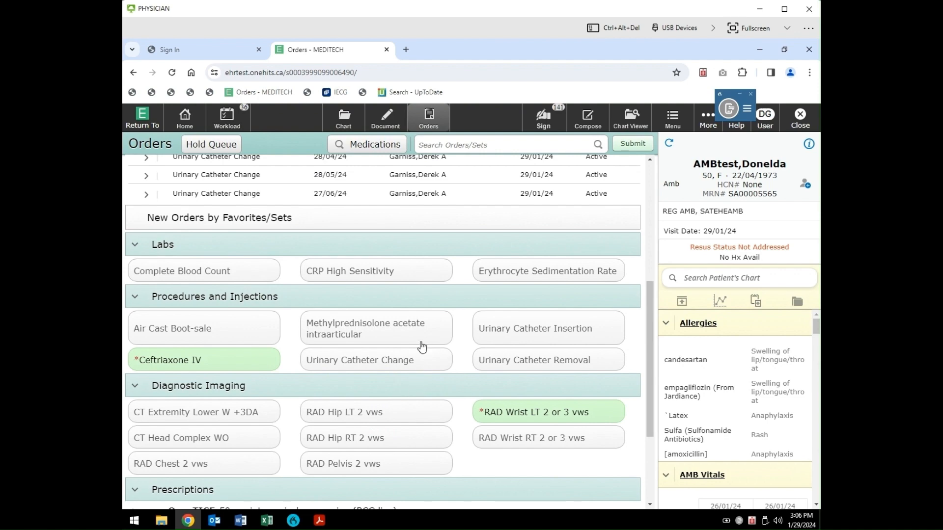
{"action": "left_click", "coordinate": [178, 467]}
{"action": "scroll", "coordinate": [238, 455], "scroll_direction": "up", "scroll_amount": 5}
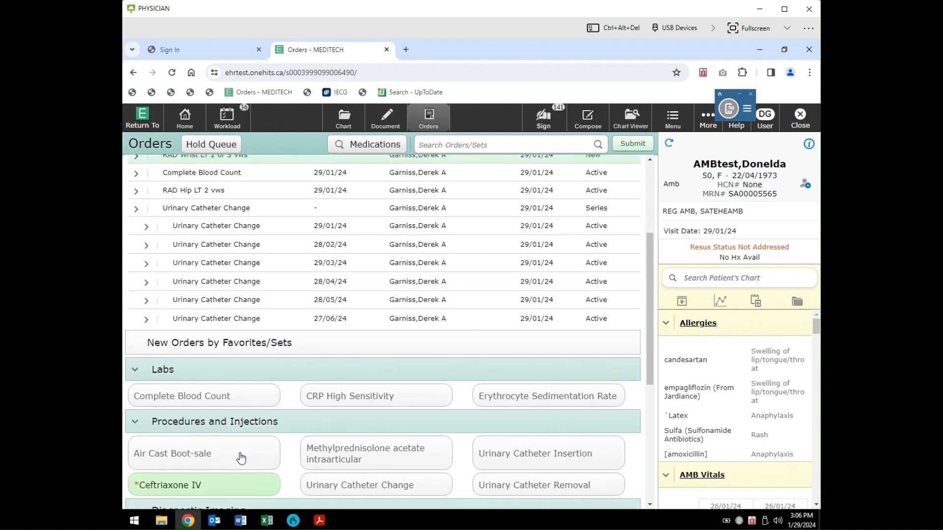
{"action": "scroll", "coordinate": [234, 456], "scroll_direction": "up", "scroll_amount": 1}
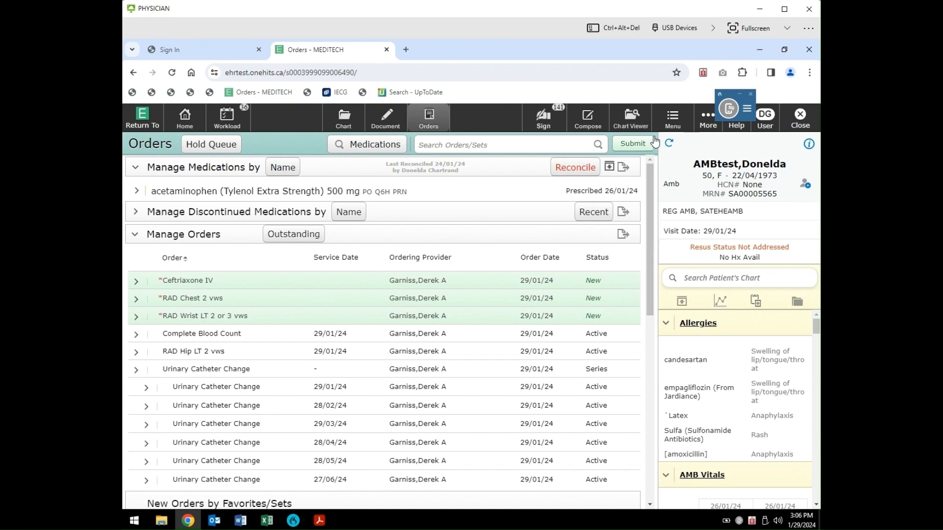
Submit the three new unsigned orders.
{"action": "left_click", "coordinate": [637, 141]}
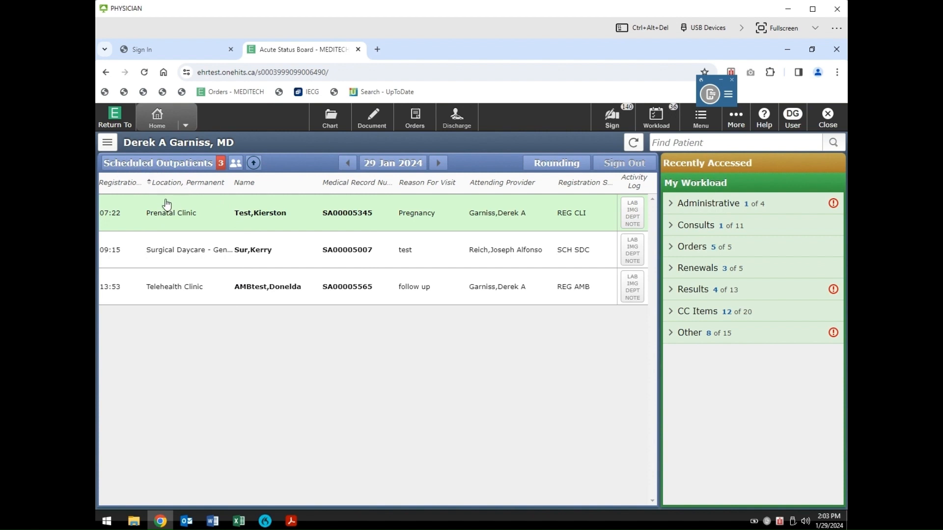
Search new documents for 'endo', start an Endoscopy Clinic Note, and go to its Narrative.
{"action": "left_click", "coordinate": [369, 125]}
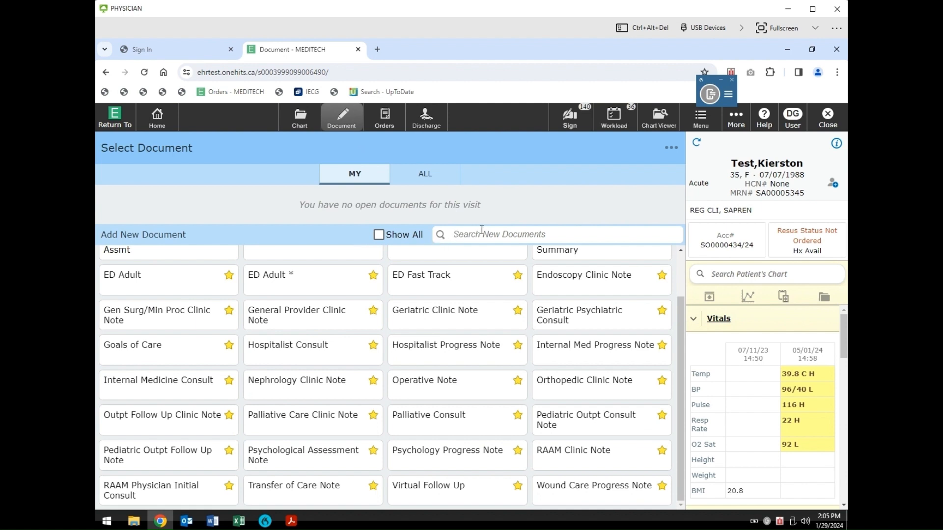
{"action": "left_click", "coordinate": [481, 231]}
{"action": "type", "text": "endo"}
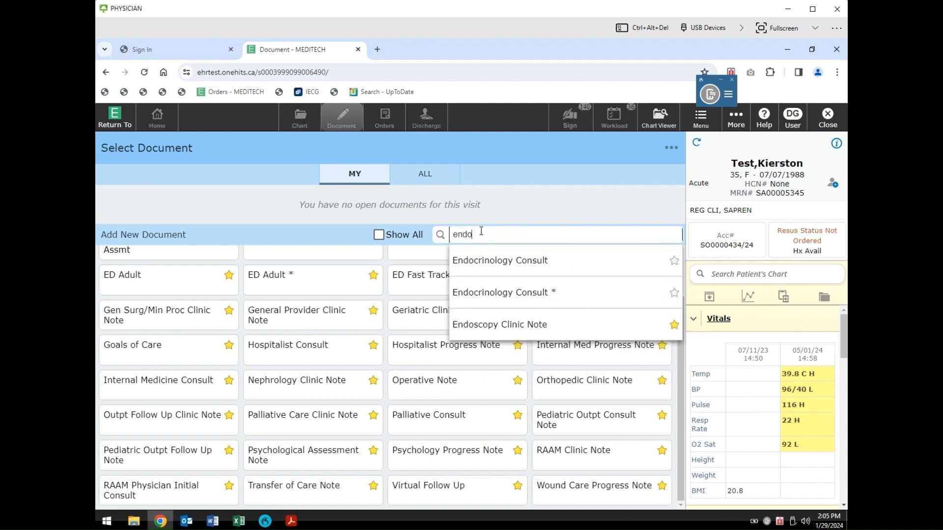
{"action": "left_click", "coordinate": [505, 324]}
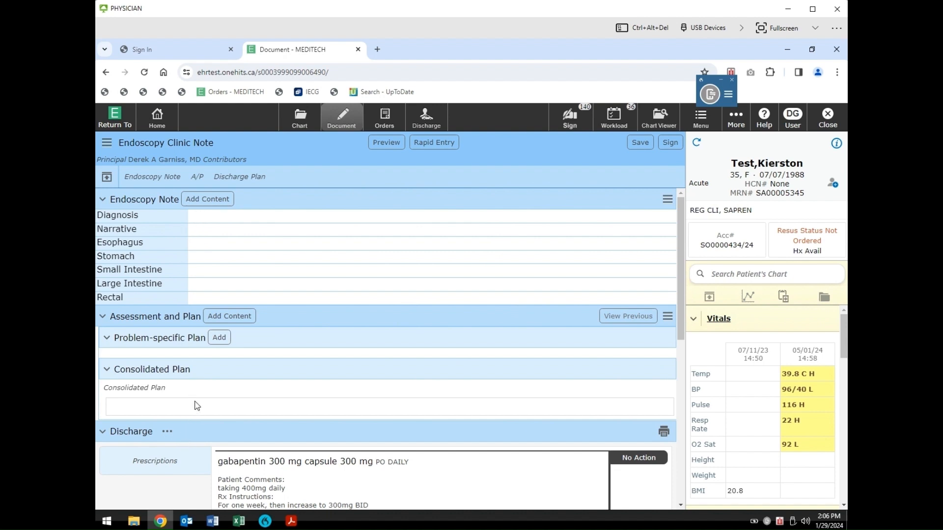
{"action": "left_click", "coordinate": [206, 236]}
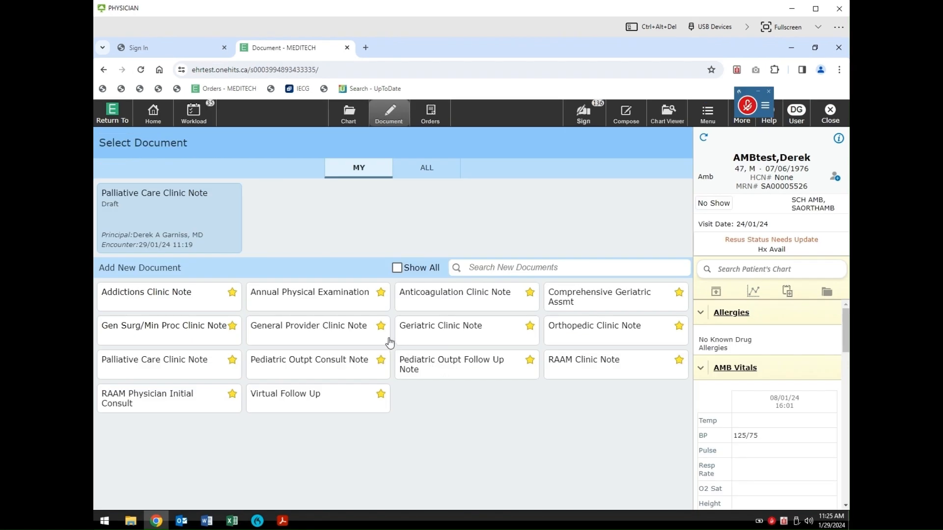
Start a Geriatric Clinic Note and dictate follow-up from the January 5, 2024 emergency visit.
{"action": "left_click", "coordinate": [432, 329]}
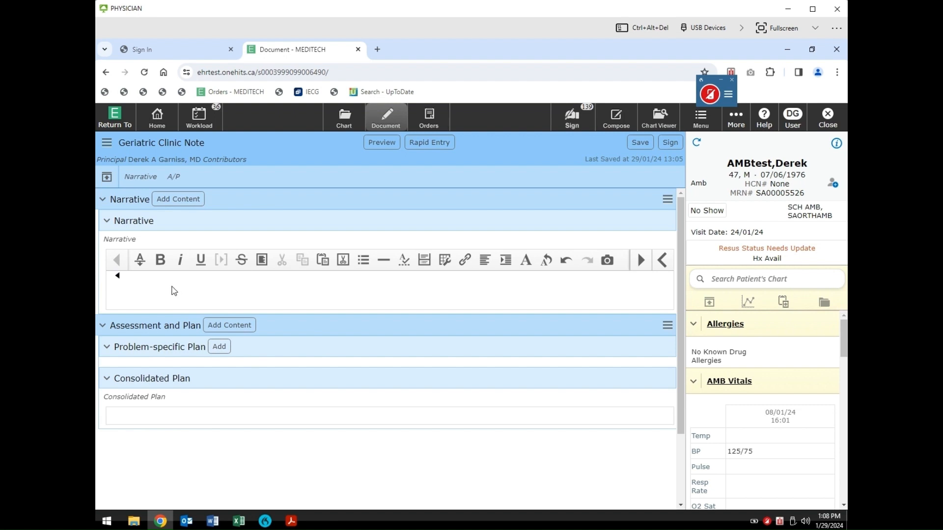
{"action": "key", "text": "KP_Add"}
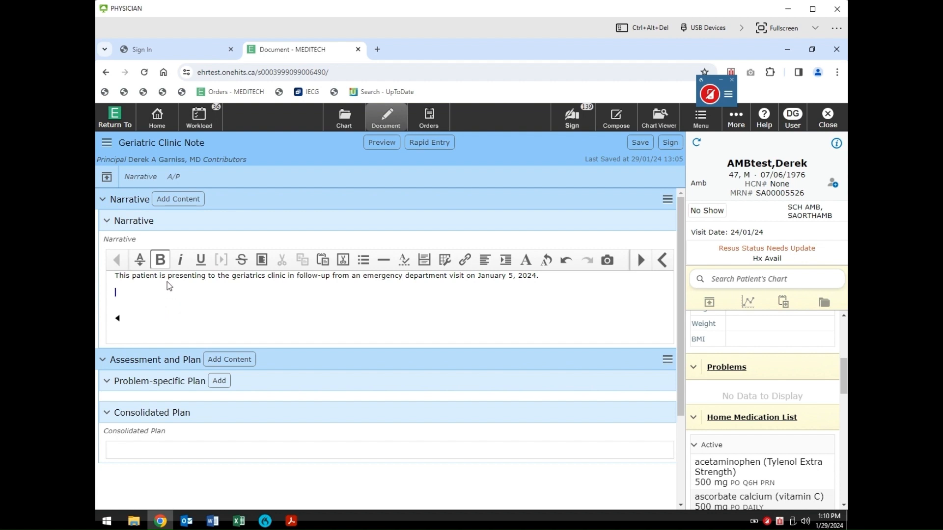
{"action": "left_click", "coordinate": [141, 263]}
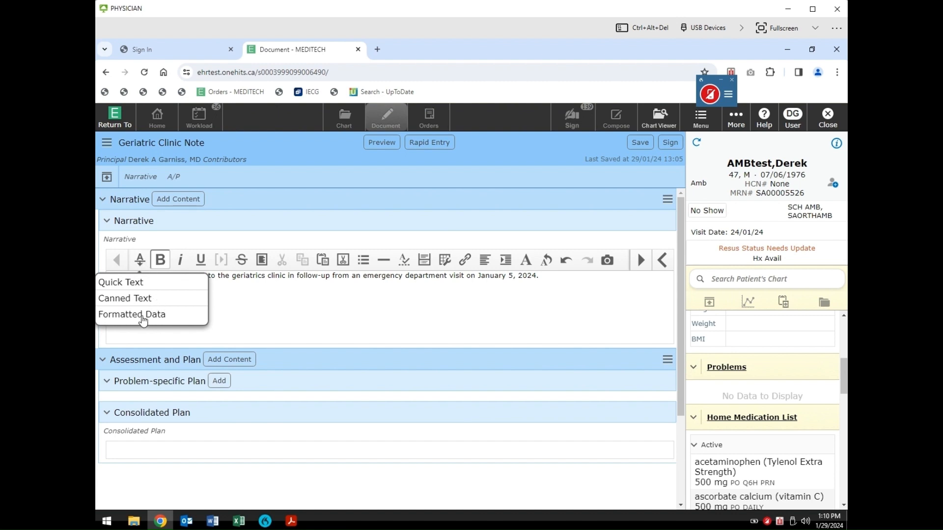
Insert Medical History (Dementia, CHF, type II diabetes) as Formatted Data into the Narrative.
{"action": "left_click", "coordinate": [143, 321]}
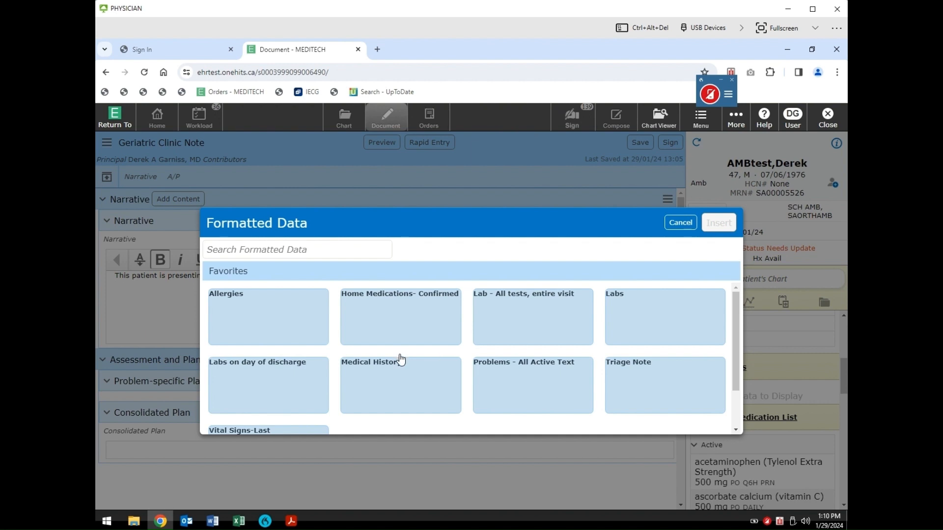
{"action": "double_click", "coordinate": [379, 369]}
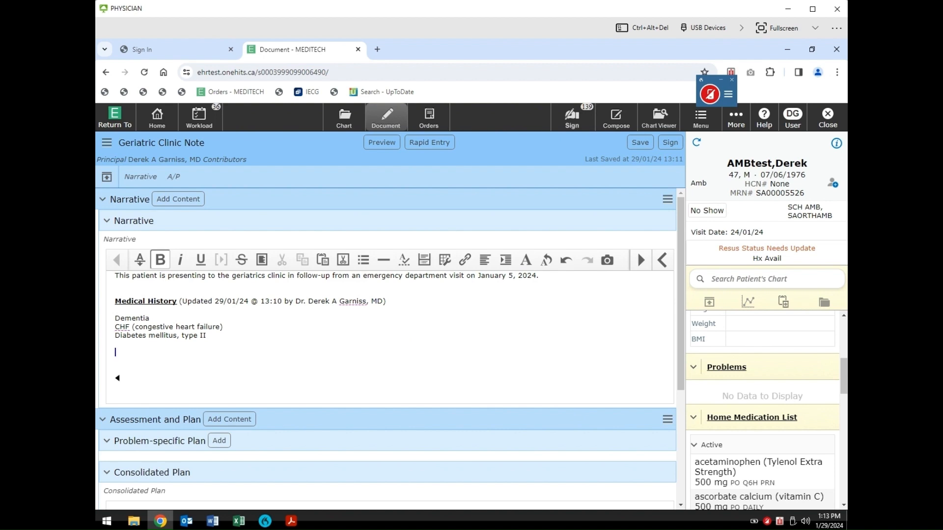
{"action": "left_click", "coordinate": [140, 260]}
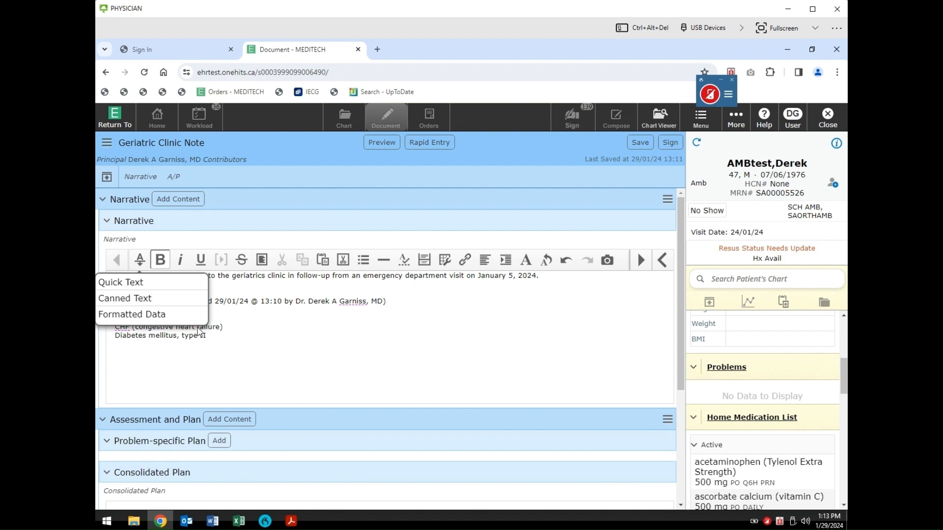
Expand the exam template and set Resp to 'Good Air Entry Bilaterally, No wheezes or crackles appreciated.'.
{"action": "left_click", "coordinate": [196, 355]}
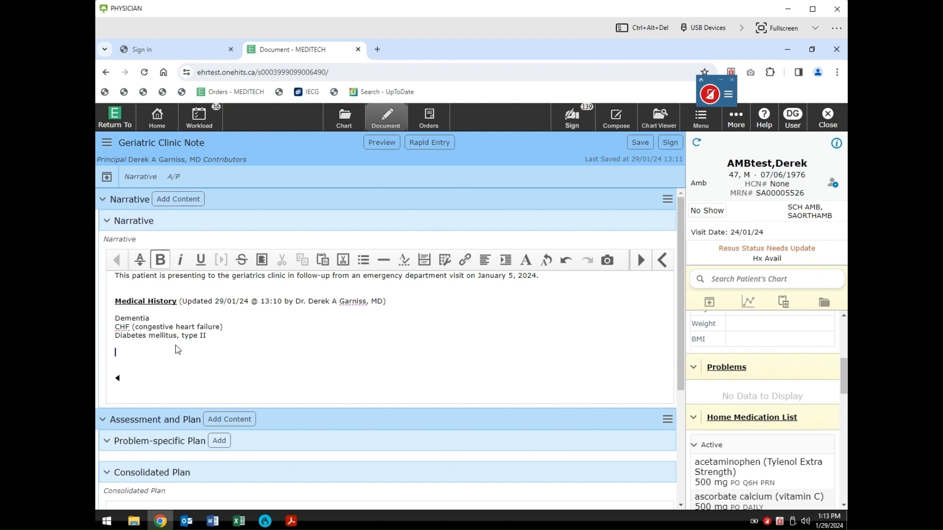
{"action": "type", "text": "o the"}
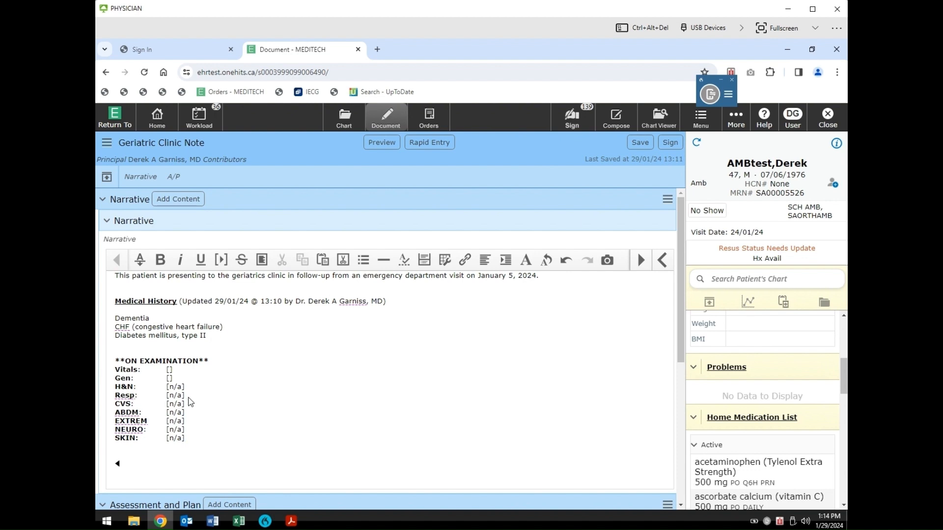
{"action": "left_click_drag", "start_coordinate": [192, 397], "coordinate": [167, 397]}
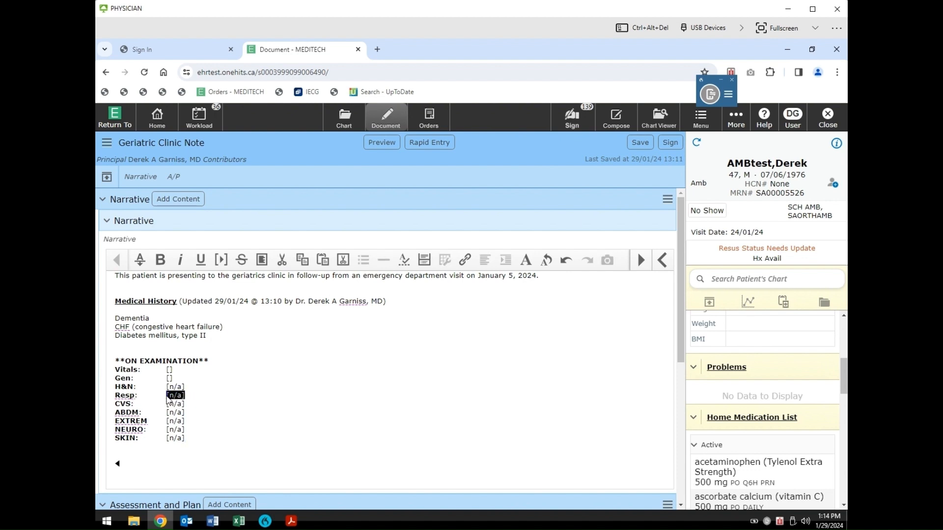
{"action": "type", "text": "Good Air Entry Bilaterally, No wheezes or crackles appreciated."}
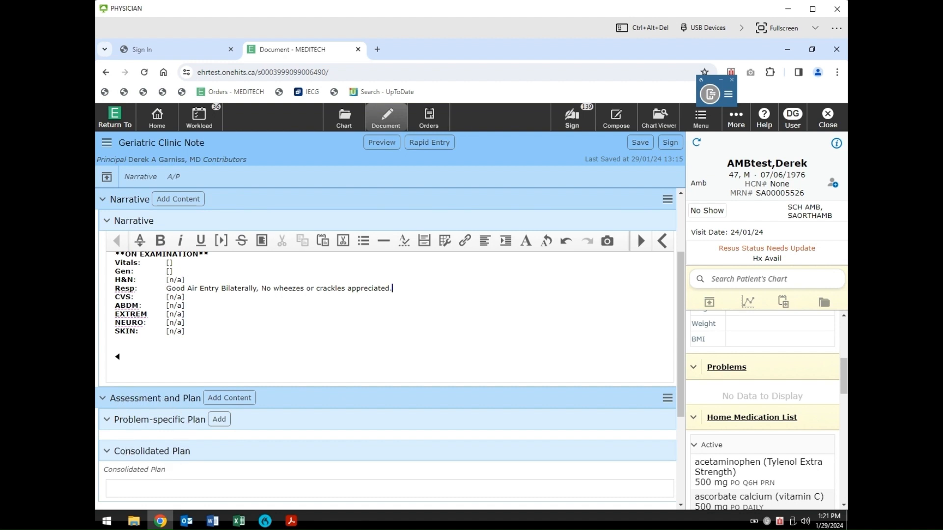
Add Parkinson disease as an active problem and history, saving it into a problem-specific plan.
{"action": "left_click", "coordinate": [220, 420]}
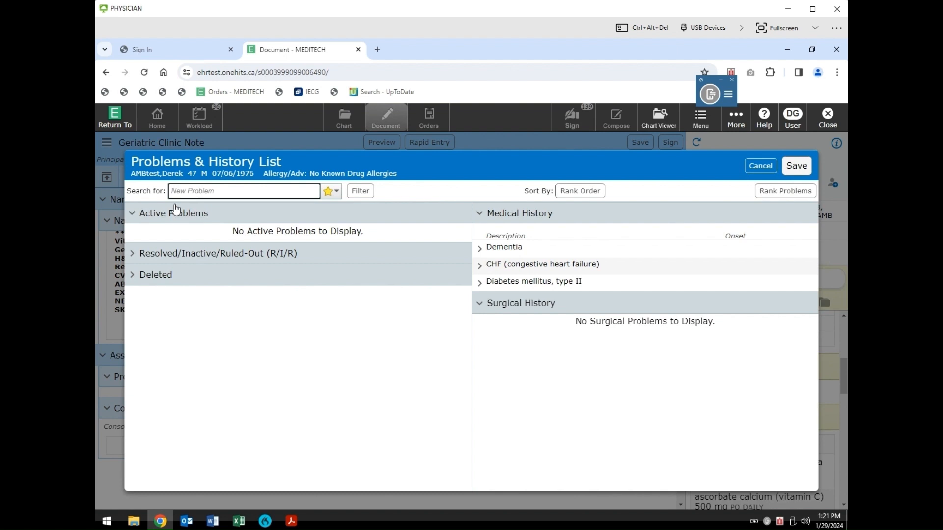
{"action": "type", "text": "parkin"}
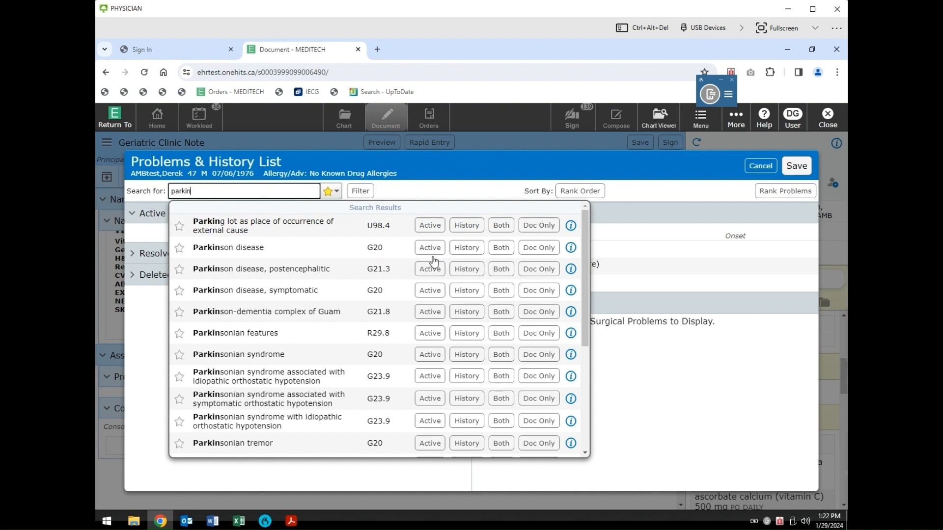
{"action": "left_click", "coordinate": [500, 251]}
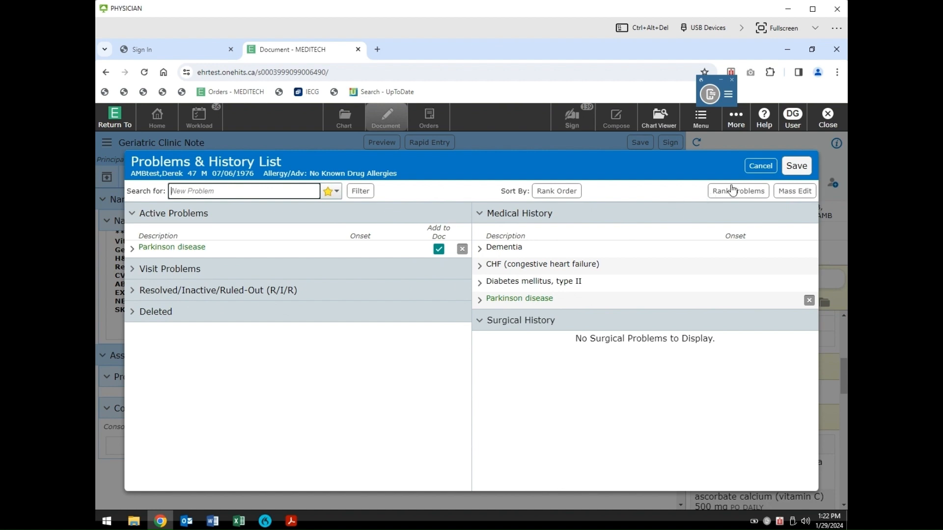
{"action": "left_click", "coordinate": [794, 168]}
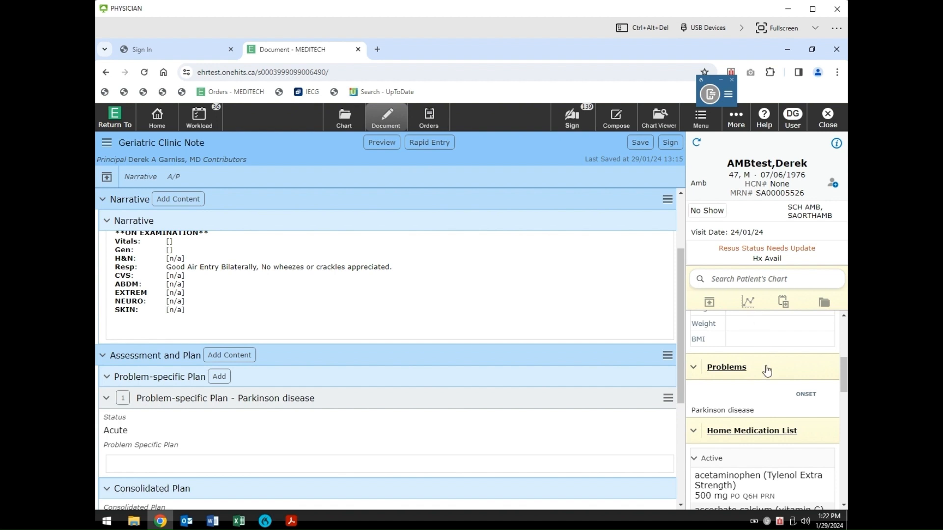
Enter 'Diagnosed Jan 2024' in the Parkinson disease plan.
{"action": "scroll", "coordinate": [767, 374], "scroll_direction": "down", "scroll_amount": 1}
{"action": "scroll", "coordinate": [761, 400], "scroll_direction": "down", "scroll_amount": 2}
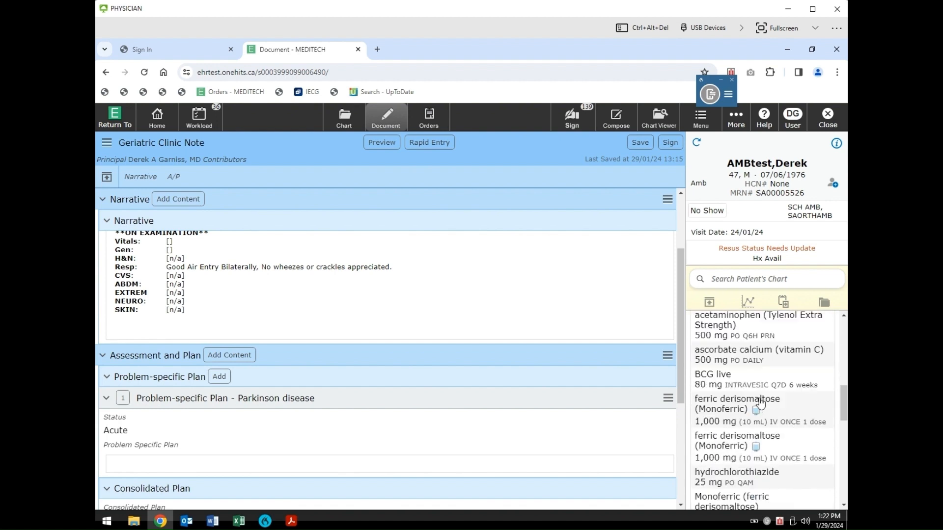
{"action": "scroll", "coordinate": [760, 403], "scroll_direction": "down", "scroll_amount": 5}
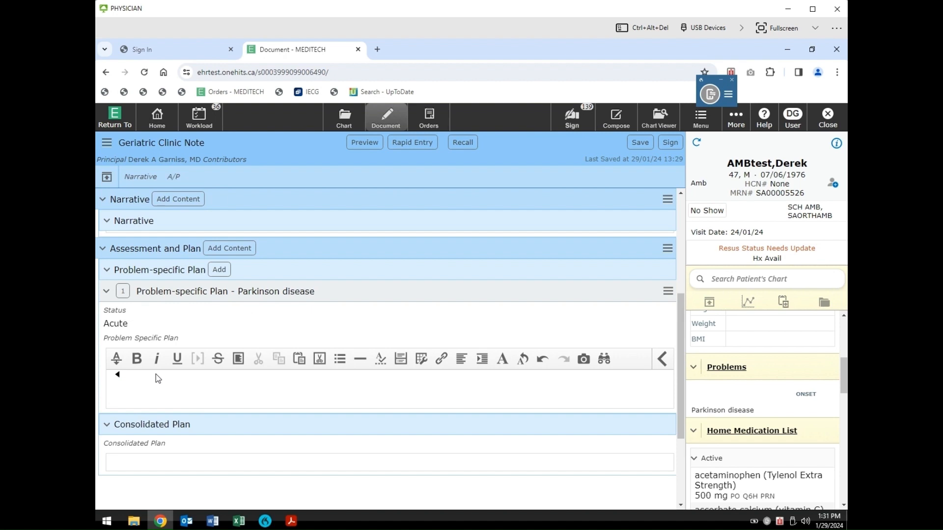
{"action": "type", "text": "Diagnosed Jan 2024."}
Reactivate CHF from the medical history and add it to the note as a second plan.
{"action": "left_click", "coordinate": [224, 273]}
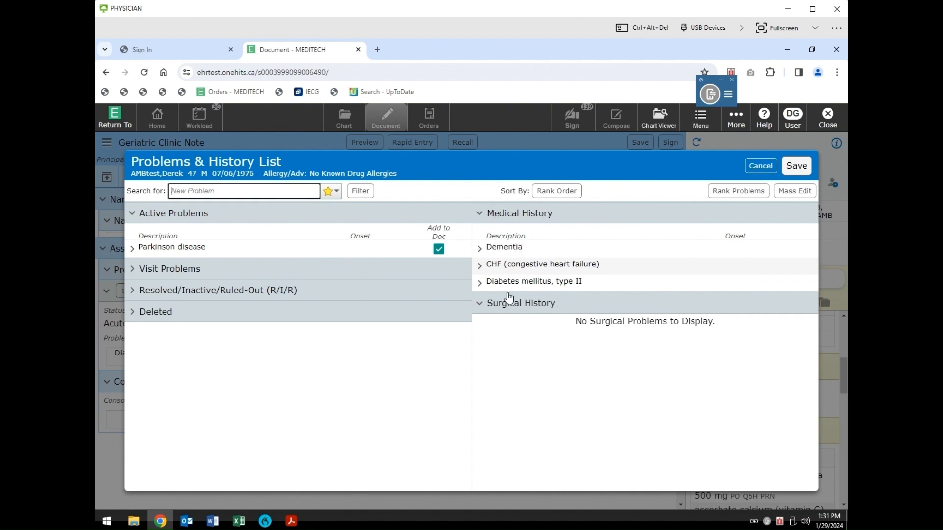
{"action": "left_click", "coordinate": [496, 265]}
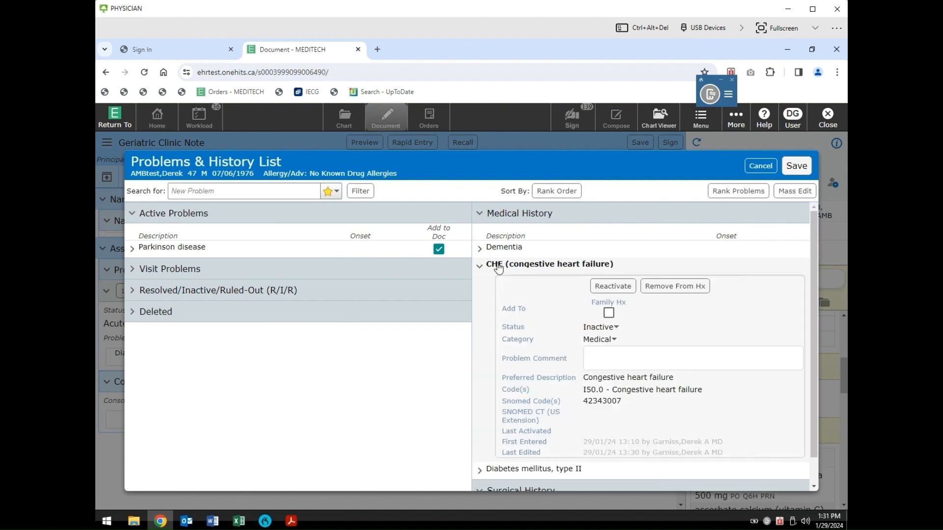
{"action": "left_click", "coordinate": [618, 286]}
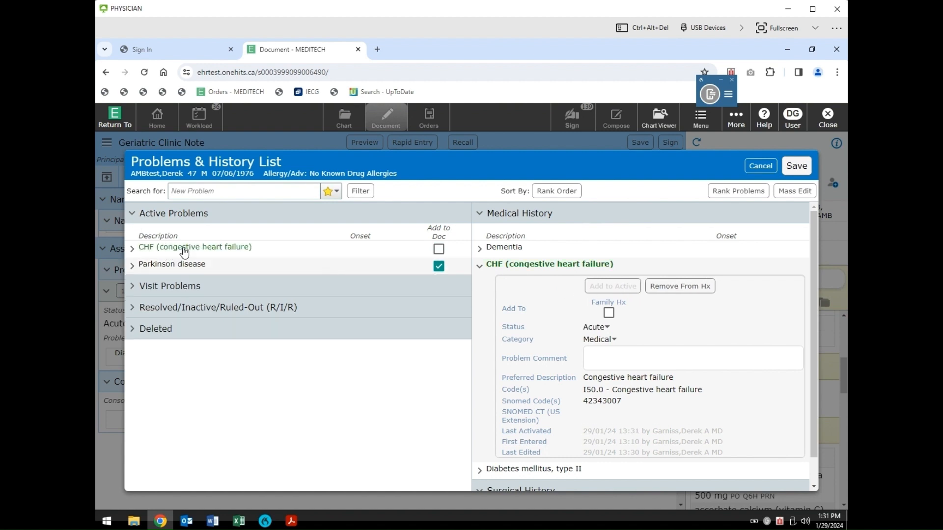
{"action": "left_click", "coordinate": [439, 250]}
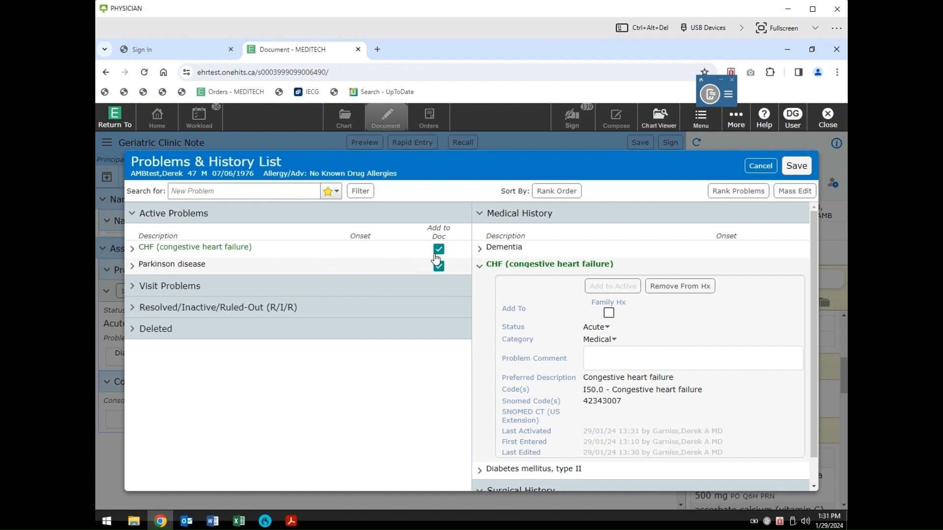
{"action": "left_click", "coordinate": [797, 166]}
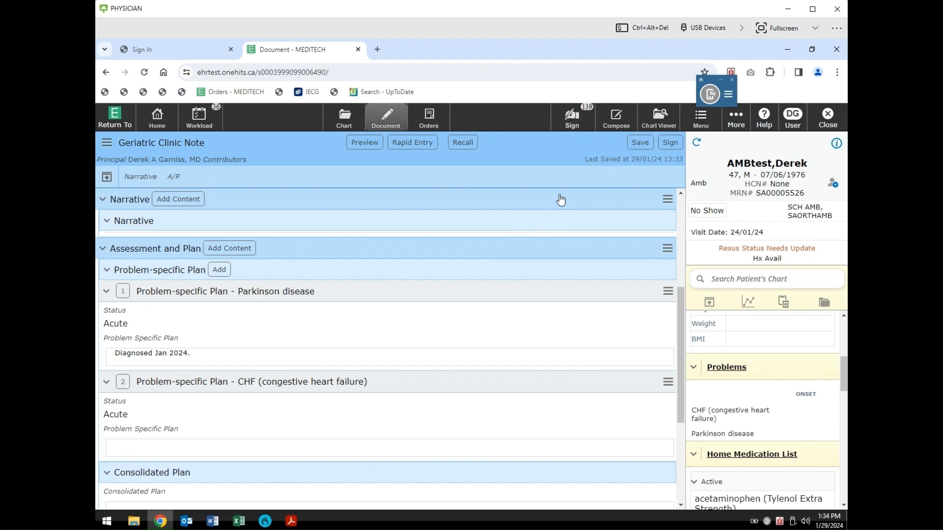
Sign the Geriatric Clinic Note, accepting the contributors and entering the signing PIN.
{"action": "left_click", "coordinate": [673, 143]}
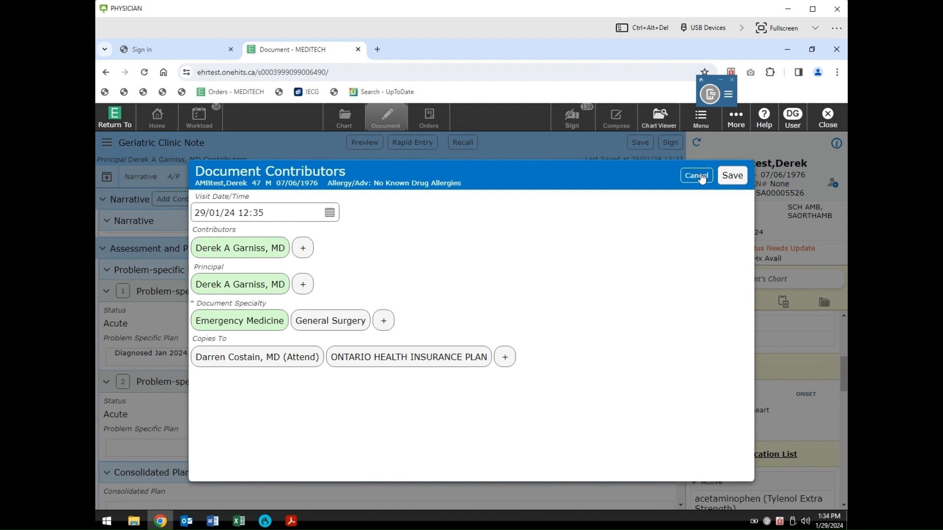
{"action": "left_click", "coordinate": [730, 176]}
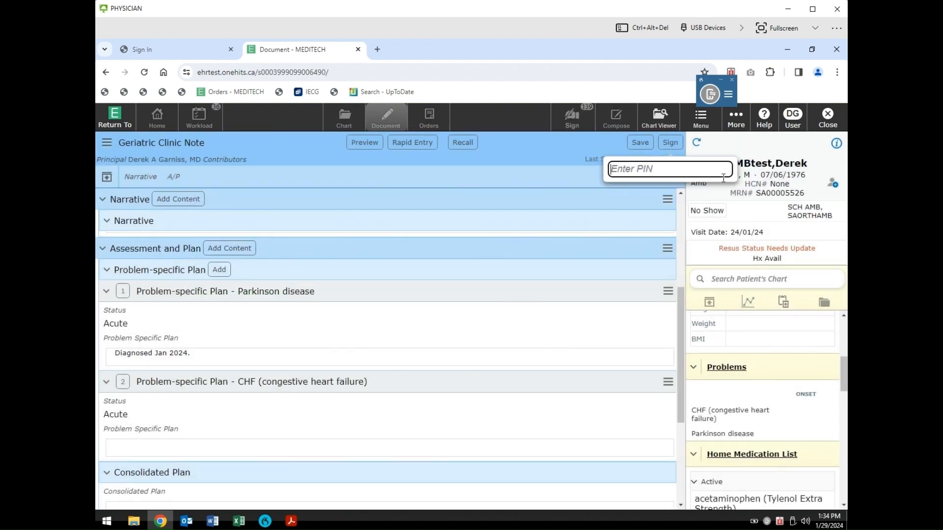
{"action": "type", "text": "****"}
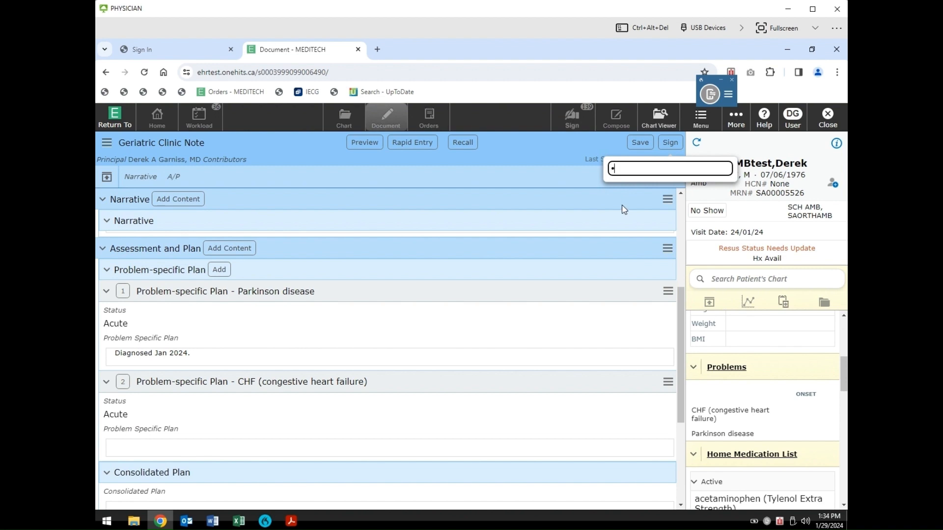
{"action": "key", "text": "Return"}
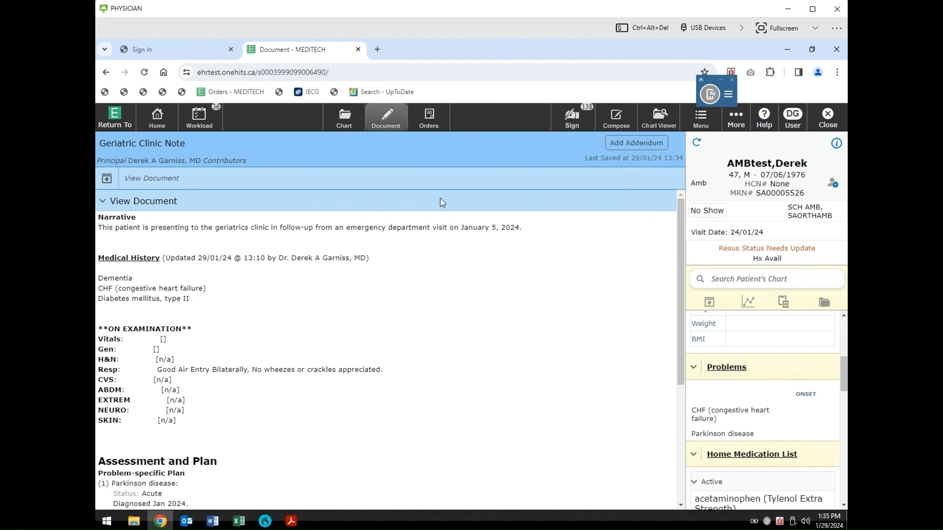
Reopen the draft Geriatric Clinic Note "This is my Note" from the Chart and save it.
{"action": "left_click", "coordinate": [344, 118]}
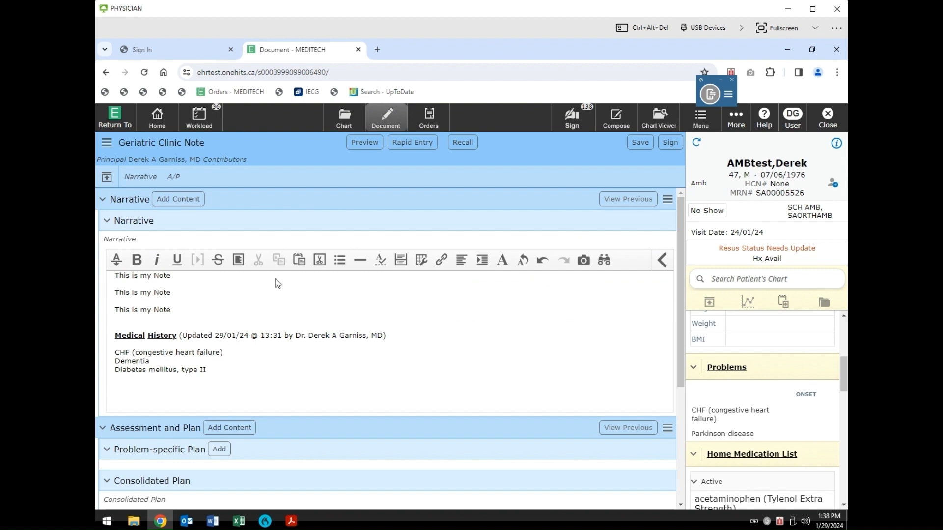
{"action": "left_click", "coordinate": [640, 143]}
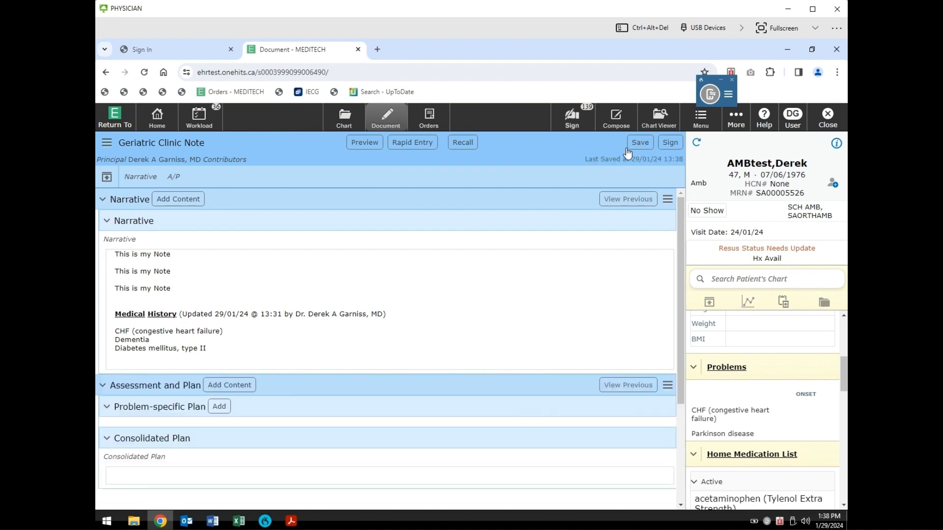
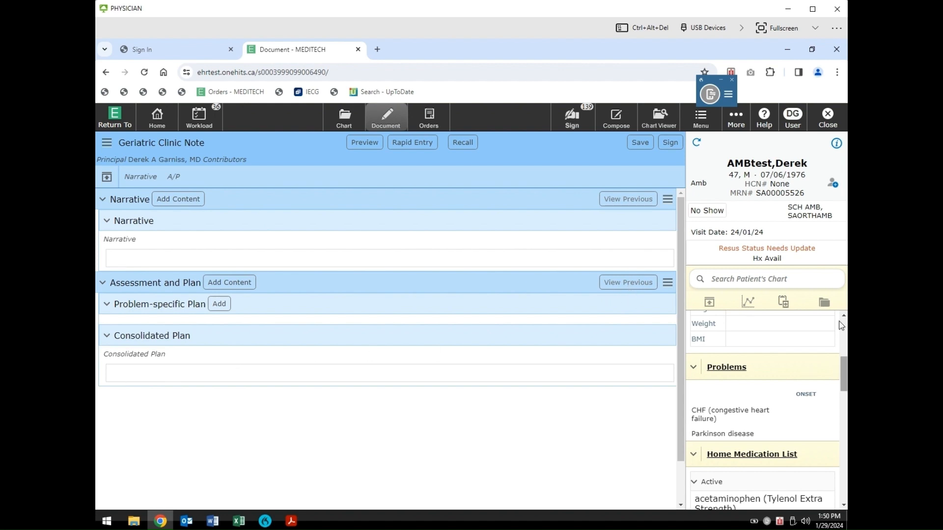
Import the previous Parkinson disease plan into Assessment and Plan, leaving out CHF.
{"action": "left_click", "coordinate": [629, 284]}
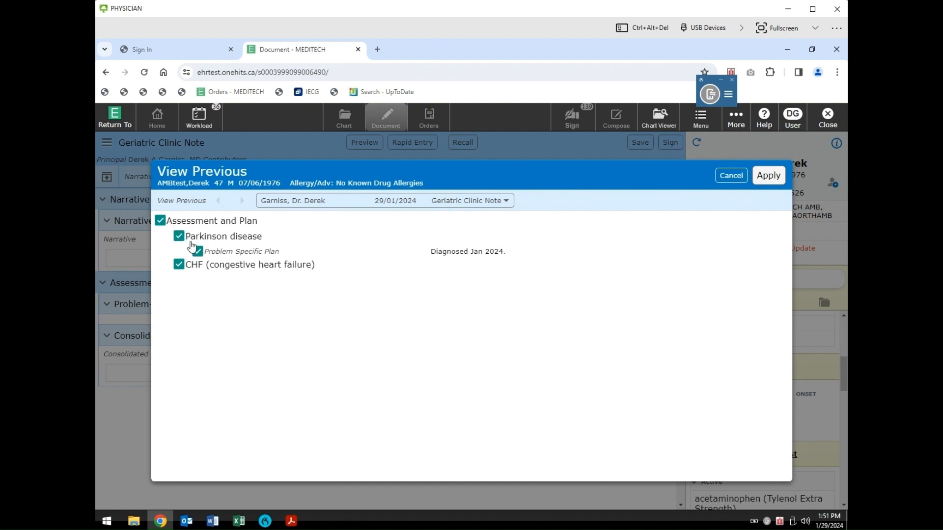
{"action": "left_click", "coordinate": [178, 264]}
{"action": "left_click", "coordinate": [768, 176]}
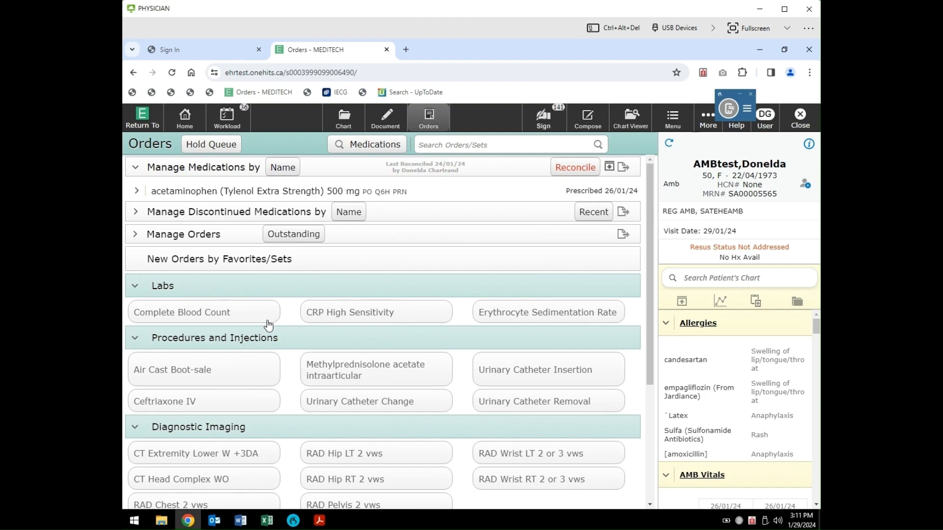
{"action": "scroll", "coordinate": [273, 330], "scroll_direction": "down", "scroll_amount": 1}
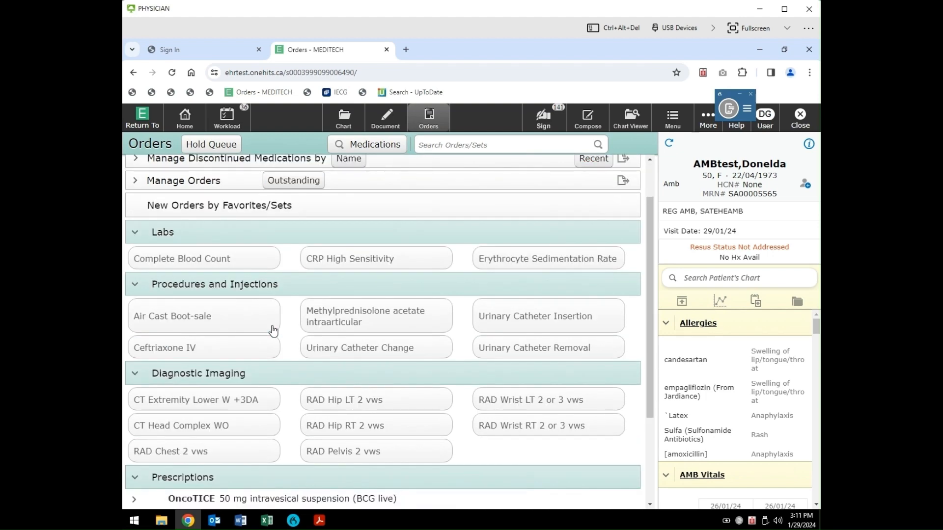
{"action": "scroll", "coordinate": [273, 331], "scroll_direction": "down", "scroll_amount": 2}
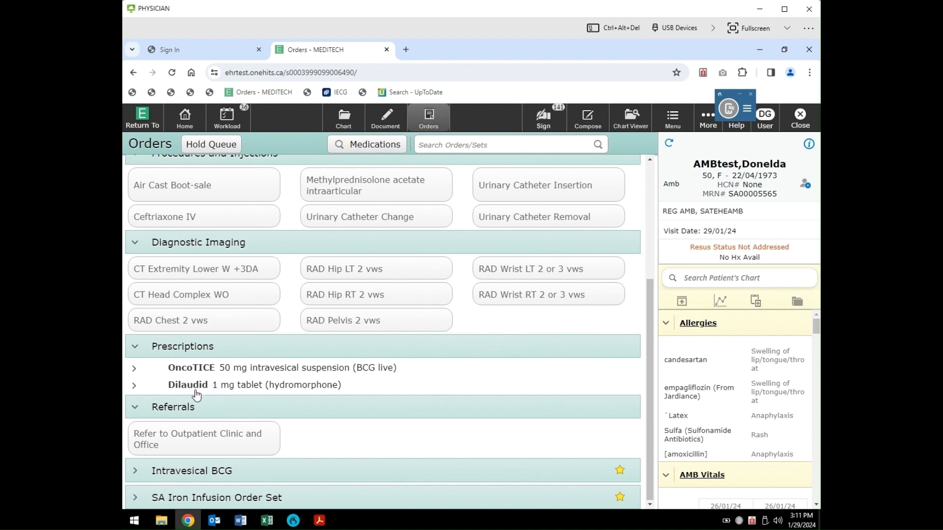
{"action": "left_click", "coordinate": [134, 385]}
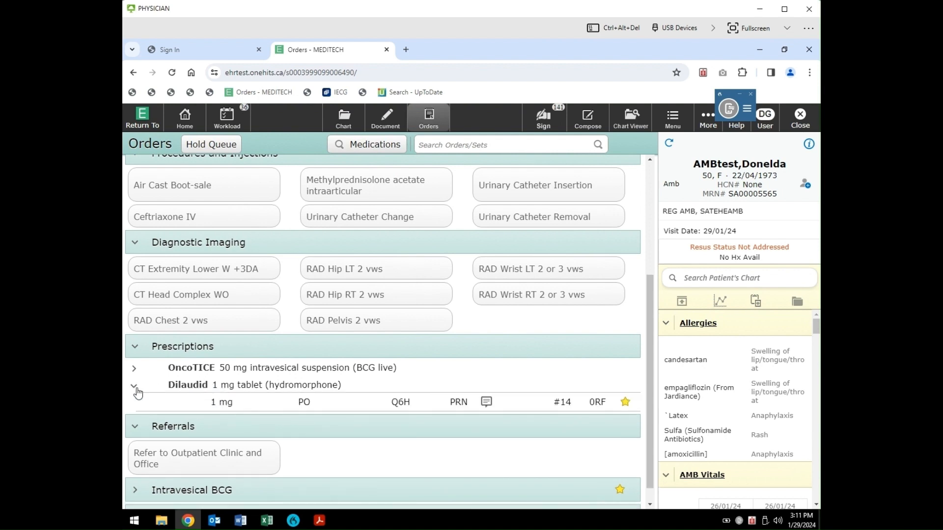
{"action": "left_click", "coordinate": [225, 409]}
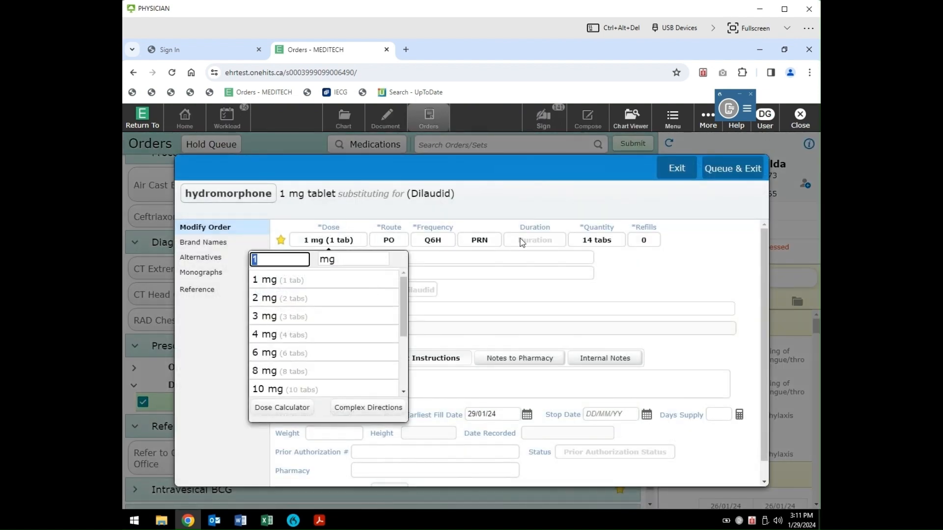
{"action": "left_click", "coordinate": [646, 281]}
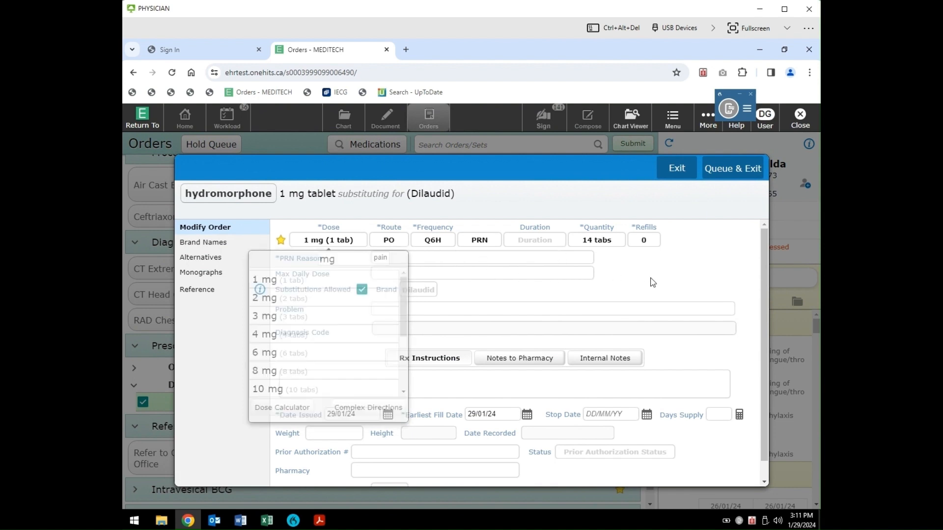
{"action": "left_click", "coordinate": [732, 168]}
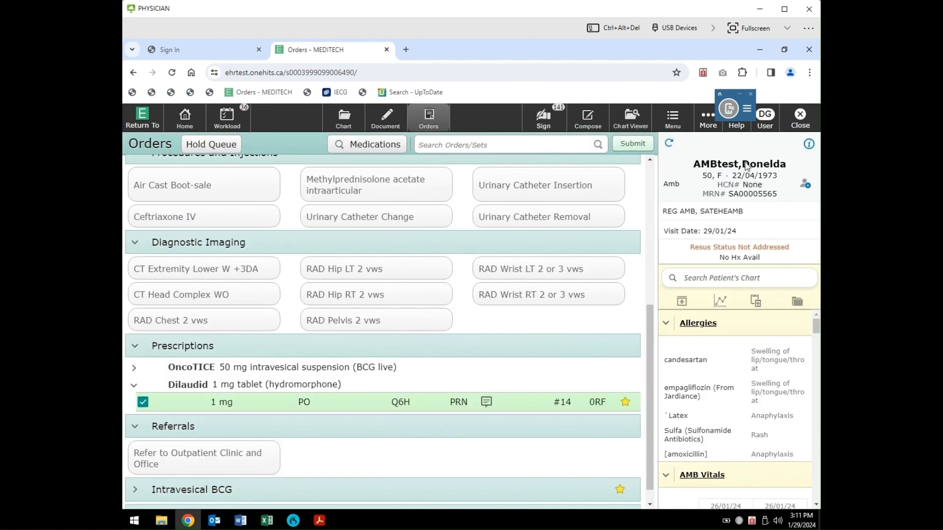
{"action": "left_click", "coordinate": [638, 144]}
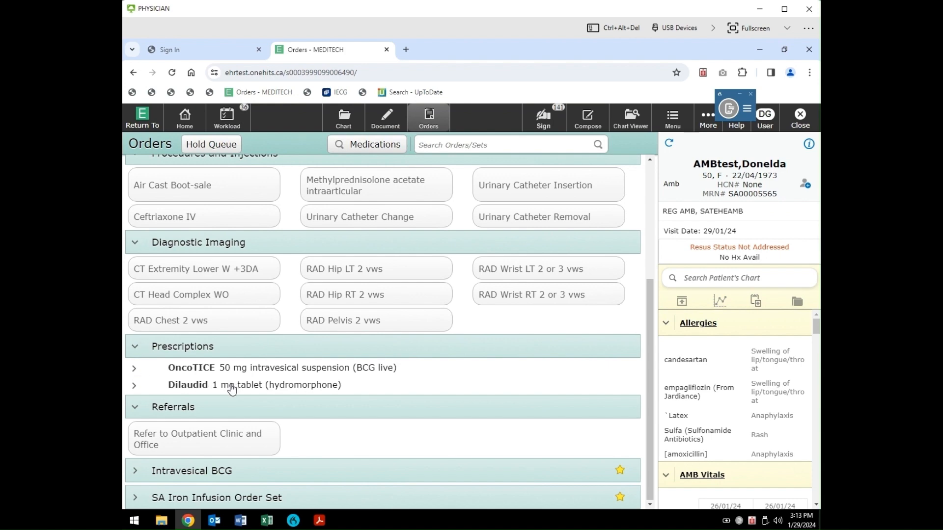
{"action": "scroll", "coordinate": [233, 393], "scroll_direction": "up", "scroll_amount": 1}
{"action": "scroll", "coordinate": [233, 395], "scroll_direction": "up", "scroll_amount": 3}
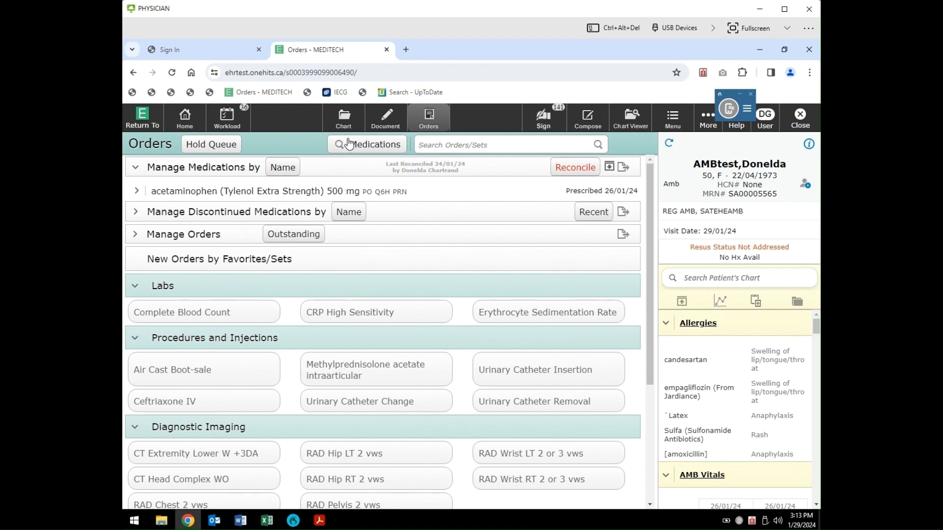
Queue a citalopram 20 mg tablet PO once order with a quantity of 30 tabs.
{"action": "left_click", "coordinate": [375, 147]}
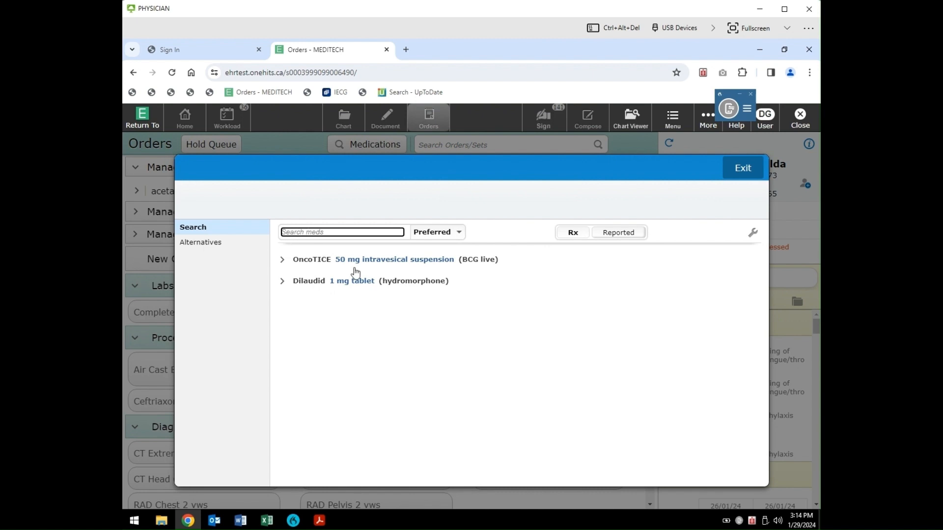
{"action": "type", "text": "citalopram"}
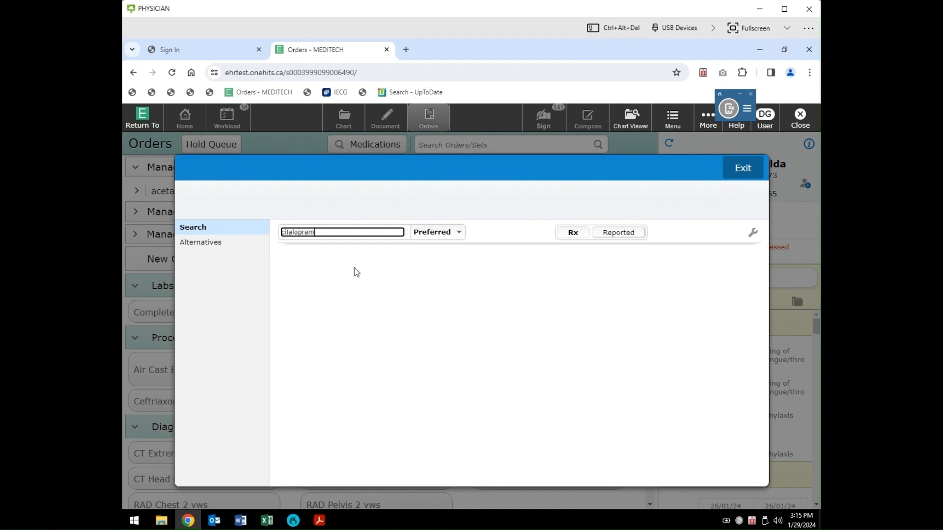
{"action": "key", "text": "Tab"}
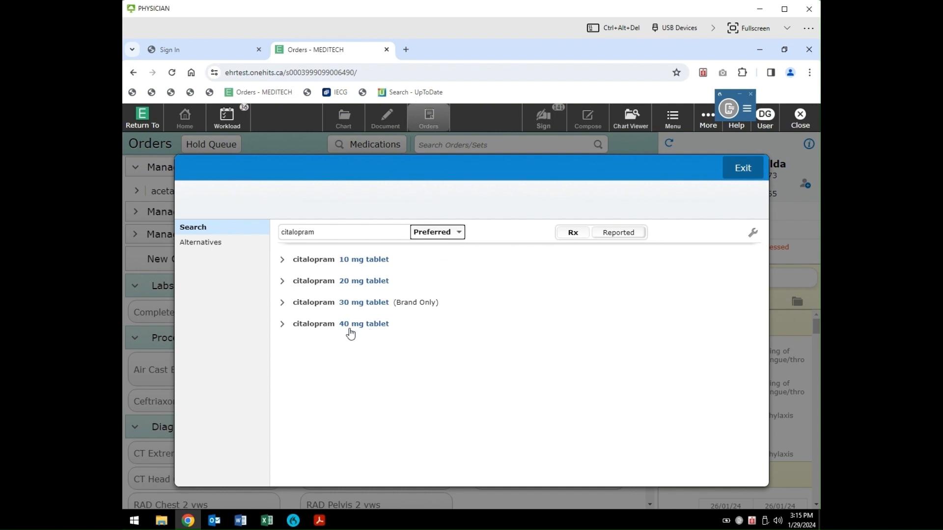
{"action": "left_click", "coordinate": [168, 340]}
{"action": "left_click", "coordinate": [279, 283]}
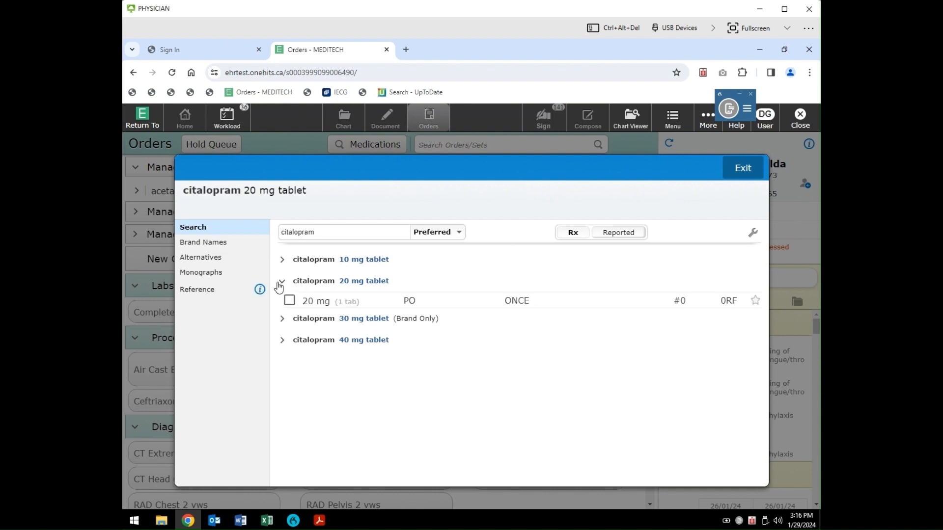
{"action": "left_click", "coordinate": [290, 301]}
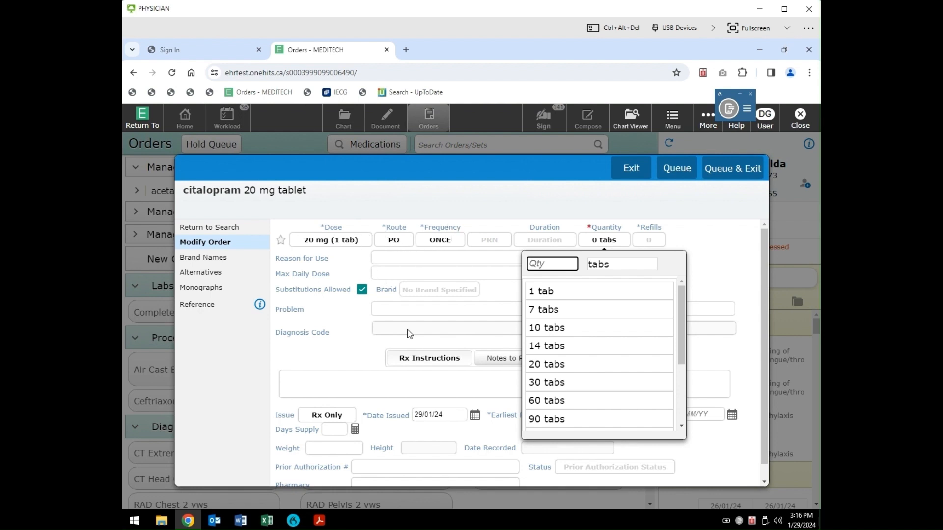
{"action": "left_click", "coordinate": [543, 382]}
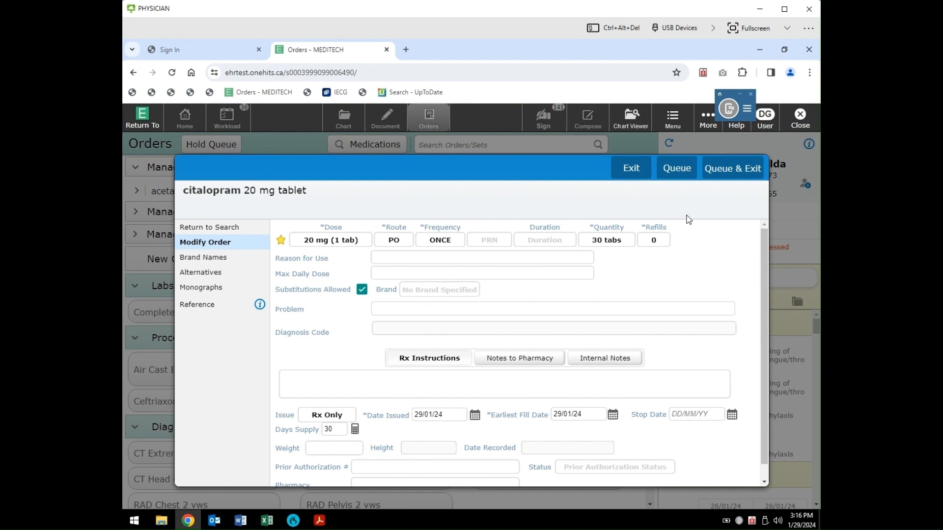
{"action": "left_click", "coordinate": [730, 172]}
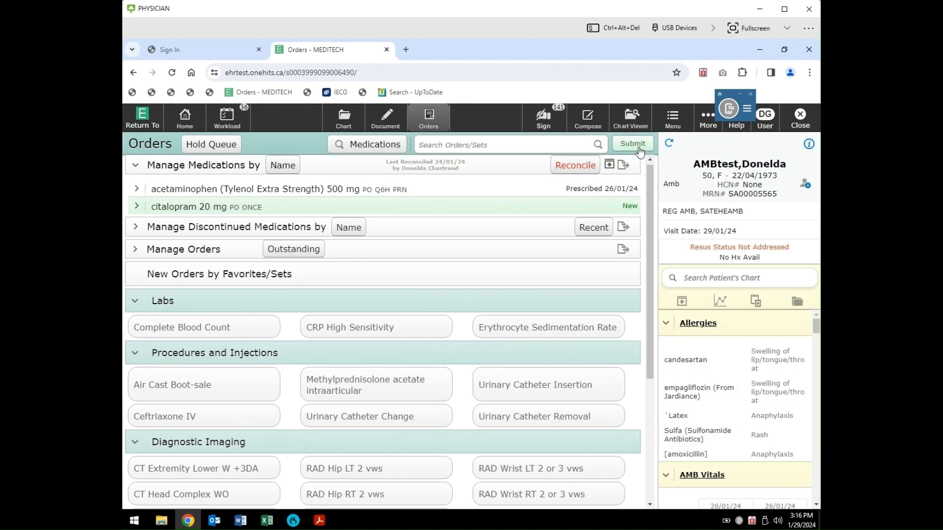
Submit the citalopram order with the Print action and sign it with the PIN.
{"action": "left_click", "coordinate": [630, 145]}
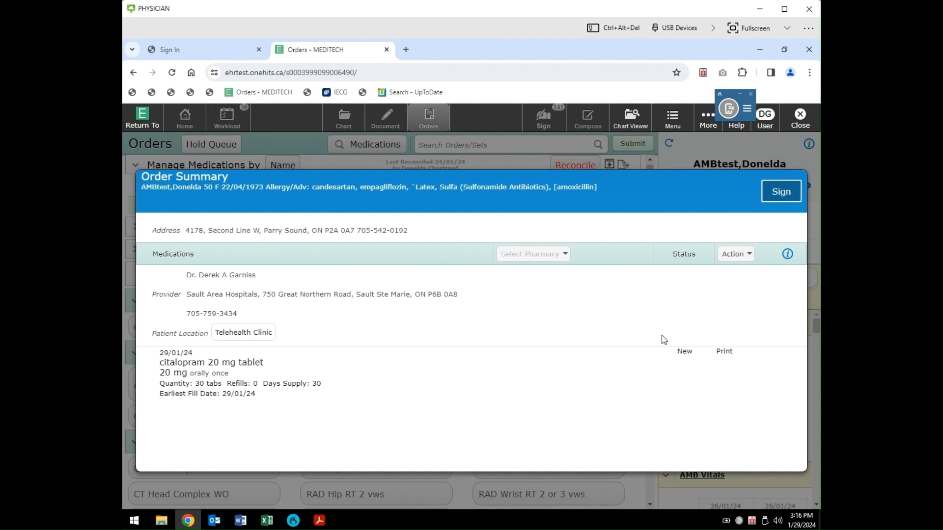
{"action": "left_click", "coordinate": [748, 254]}
{"action": "left_click", "coordinate": [740, 290]}
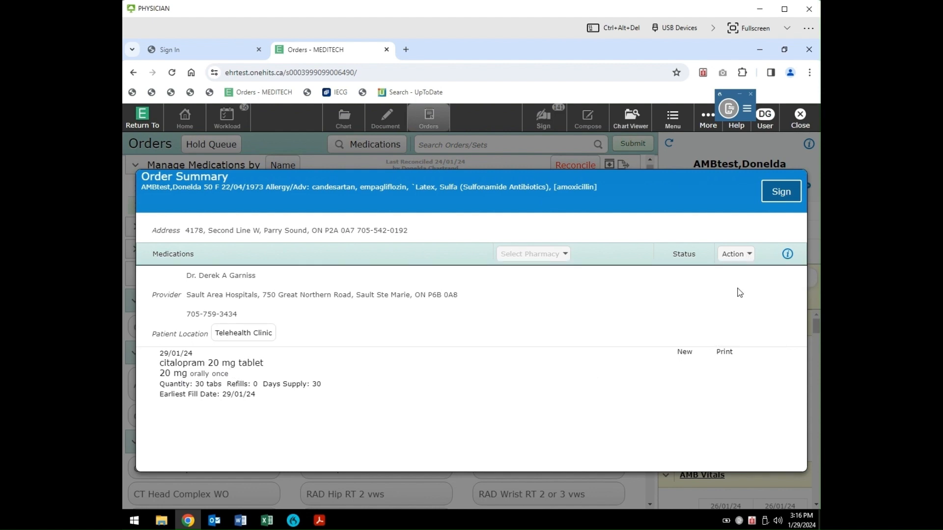
{"action": "left_click", "coordinate": [780, 194]}
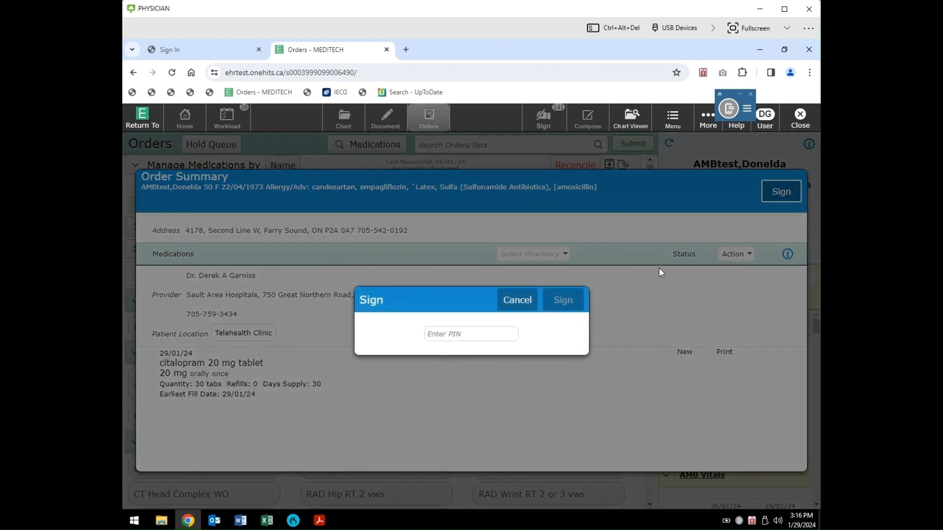
{"action": "left_click", "coordinate": [480, 333]}
{"action": "type", "text": "*"}
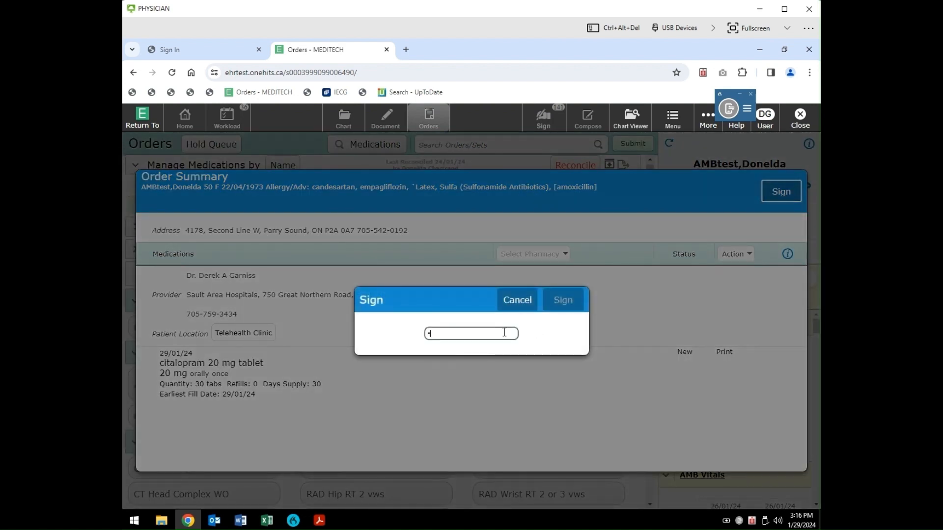
{"action": "type", "text": "***"}
{"action": "key", "text": "Return"}
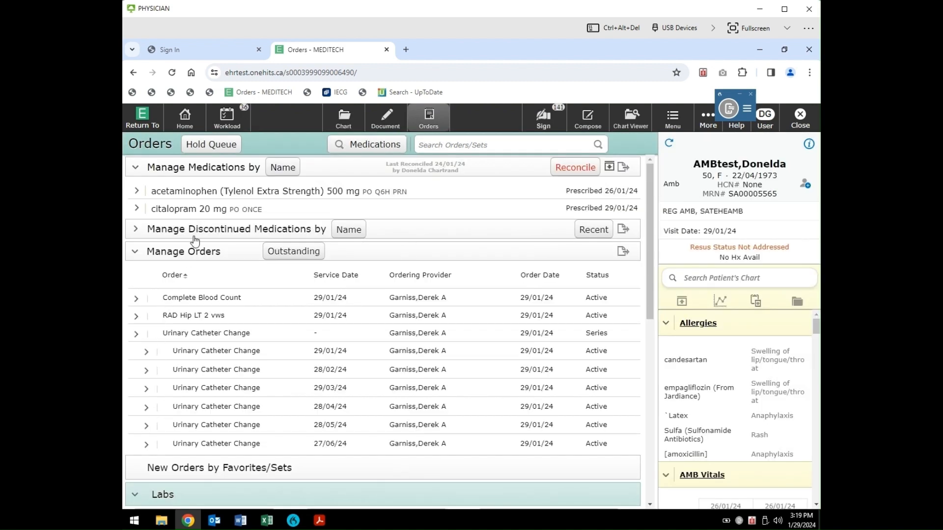
{"action": "scroll", "coordinate": [194, 246], "scroll_direction": "down", "scroll_amount": 2}
{"action": "scroll", "coordinate": [192, 262], "scroll_direction": "down", "scroll_amount": 6}
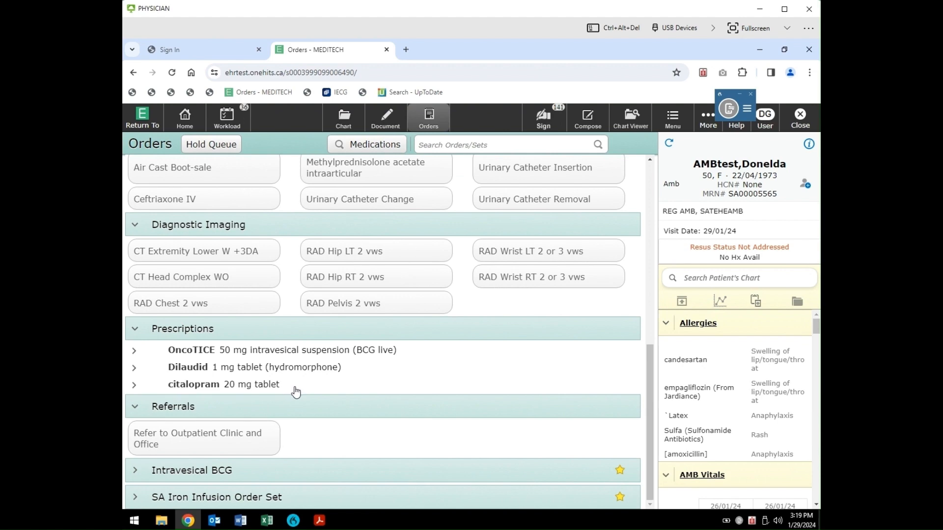
{"action": "scroll", "coordinate": [295, 391], "scroll_direction": "up", "scroll_amount": 8}
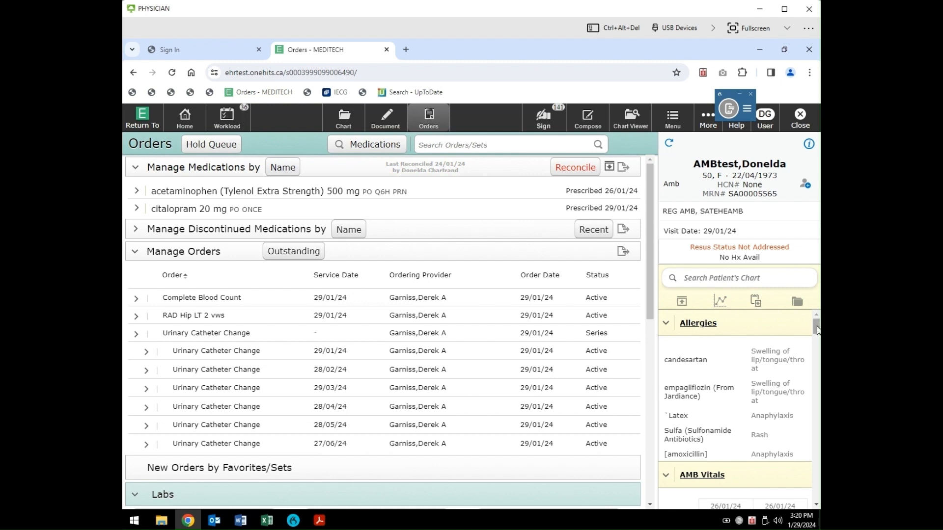
{"action": "scroll", "coordinate": [764, 434], "scroll_direction": "down", "scroll_amount": 5}
{"action": "scroll", "coordinate": [736, 409], "scroll_direction": "down", "scroll_amount": 2}
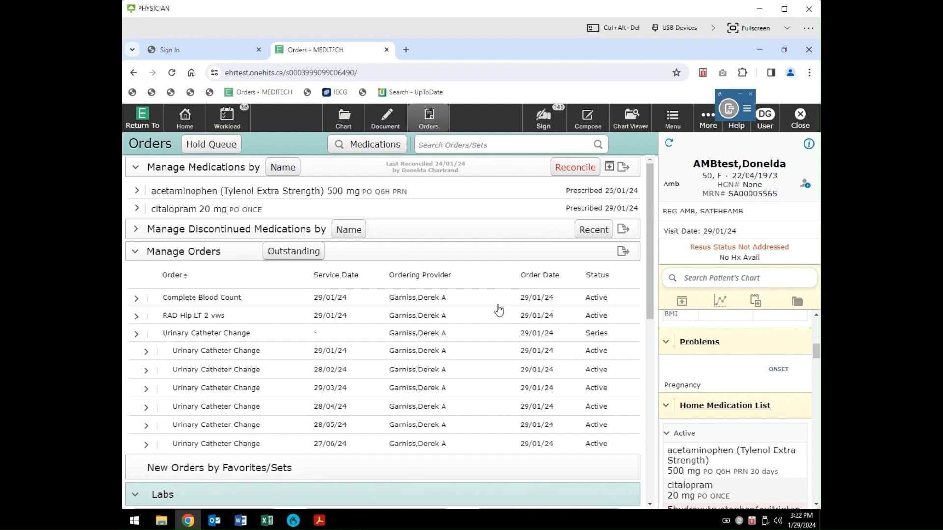
Reconcile home medications, confirming acetaminophen, and save the reconciliation.
{"action": "left_click", "coordinate": [573, 172]}
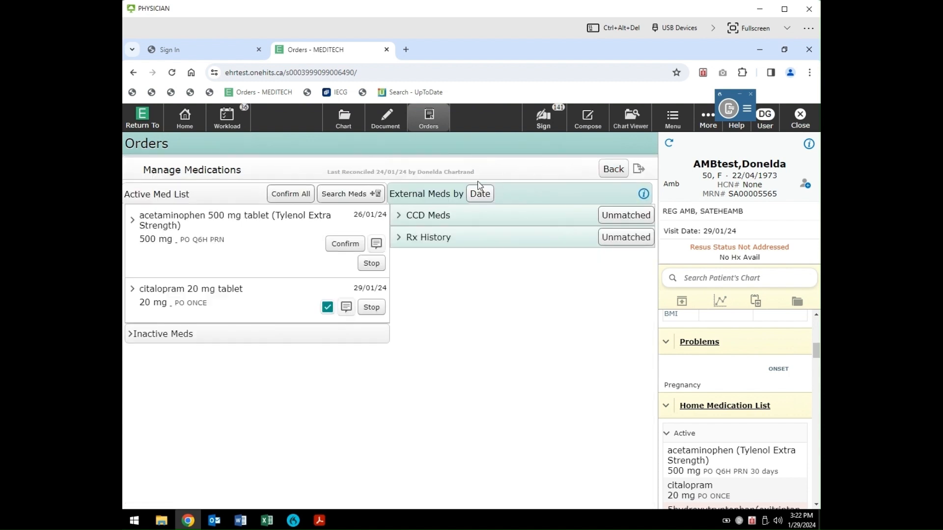
{"action": "left_click", "coordinate": [171, 339]}
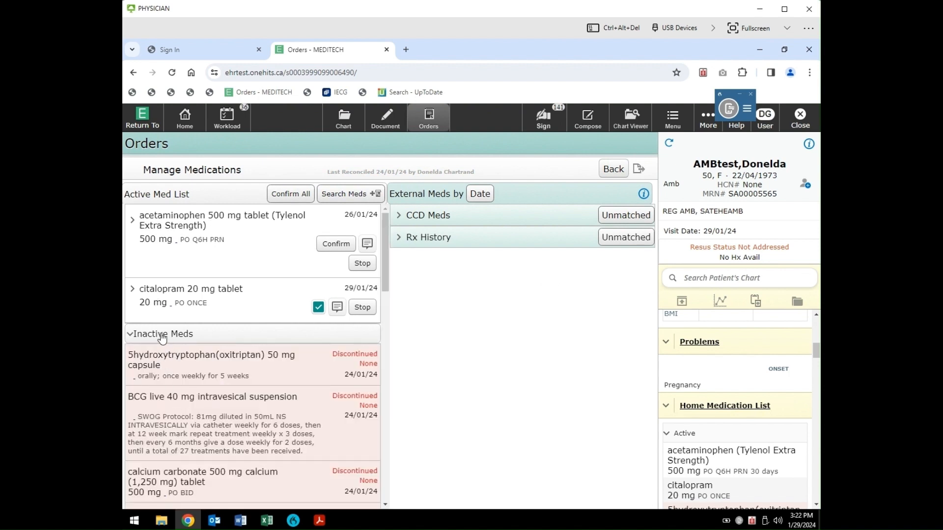
{"action": "left_click", "coordinate": [163, 338]}
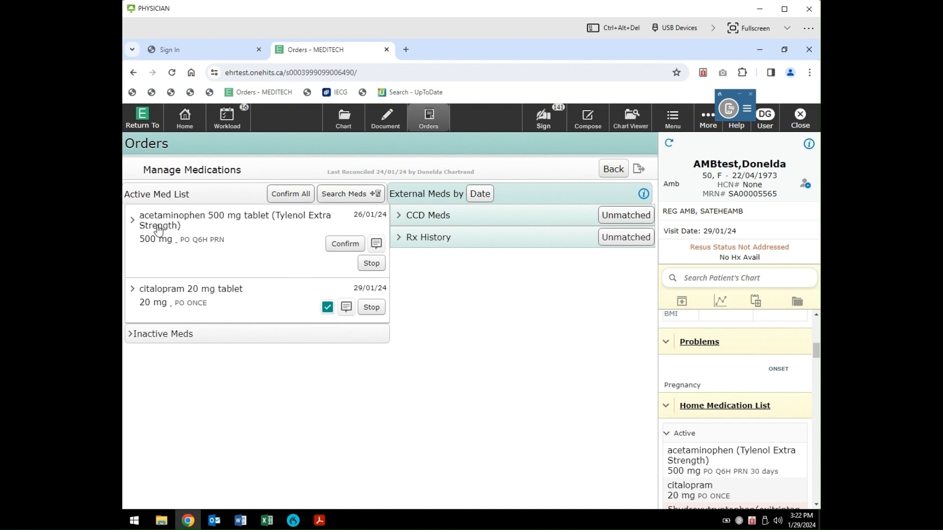
{"action": "left_click", "coordinate": [345, 245]}
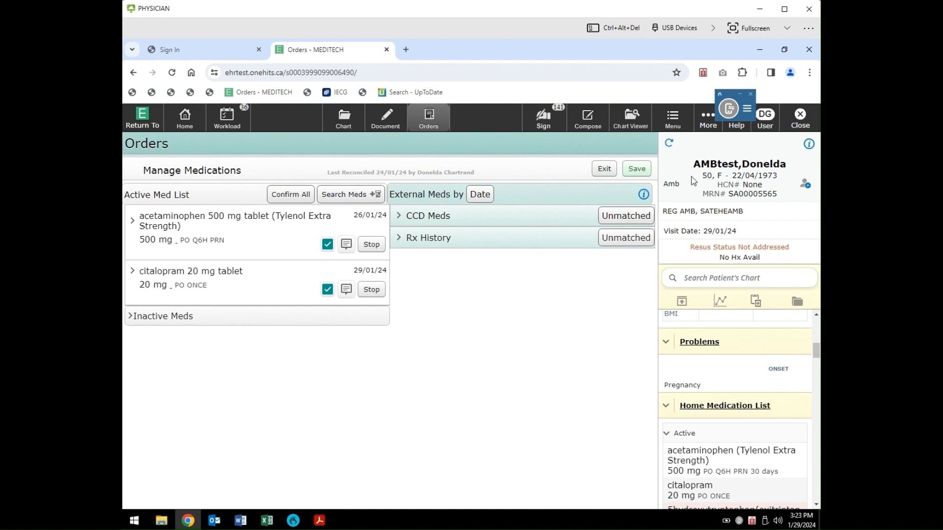
{"action": "left_click", "coordinate": [633, 168]}
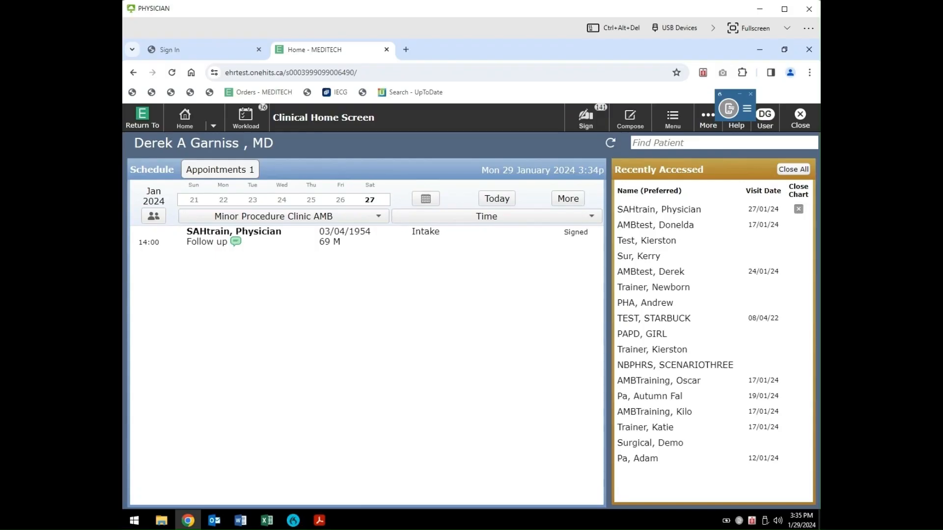
Open the scheduled follow-up patient's chart and go to their Orders page.
{"action": "left_click", "coordinate": [195, 246]}
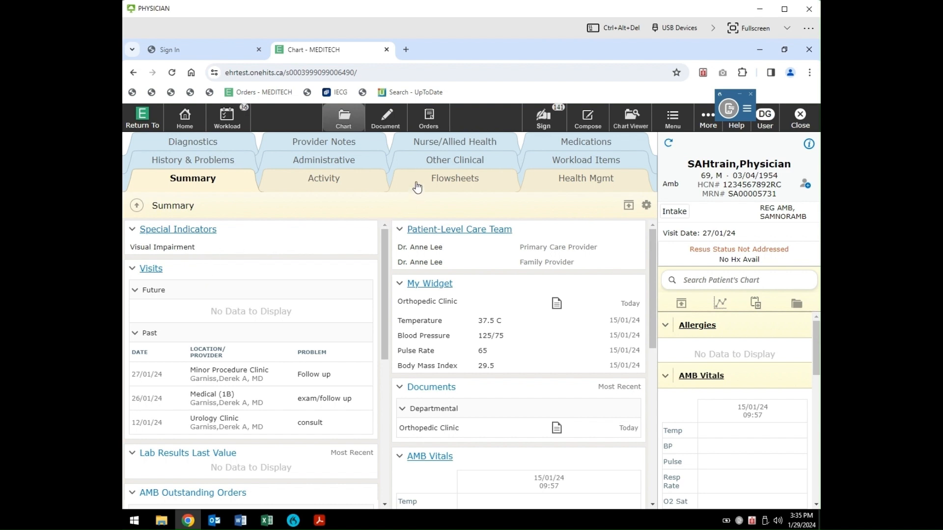
{"action": "left_click", "coordinate": [429, 127]}
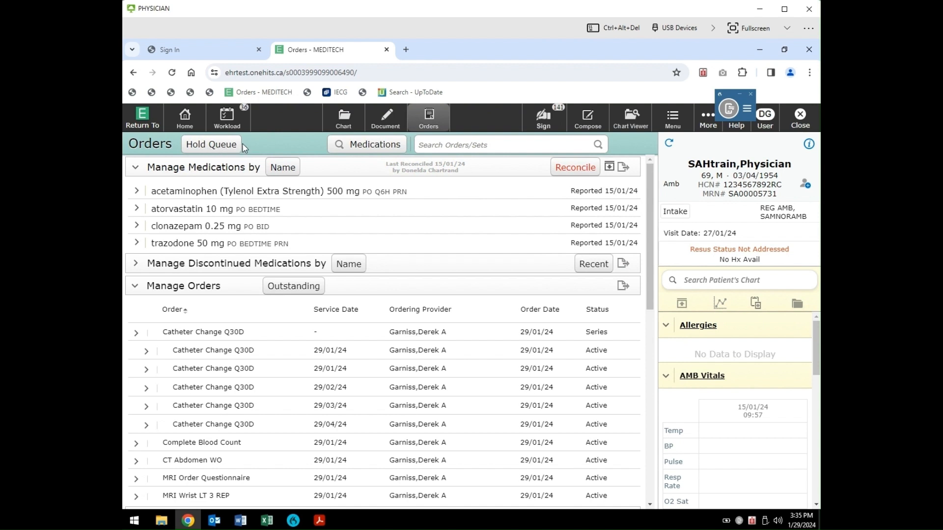
Open the patient's Hold Queue and start a new hold queue event.
{"action": "left_click", "coordinate": [211, 147]}
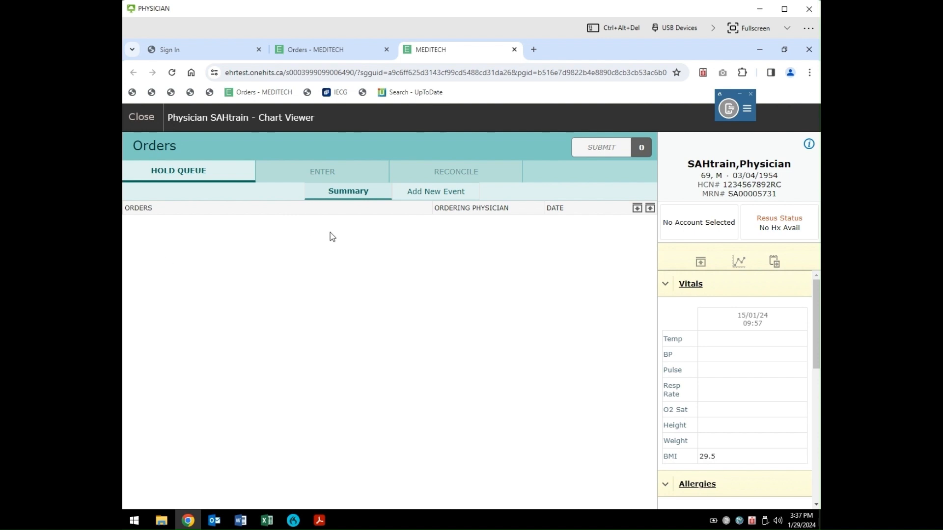
{"action": "left_click", "coordinate": [425, 197]}
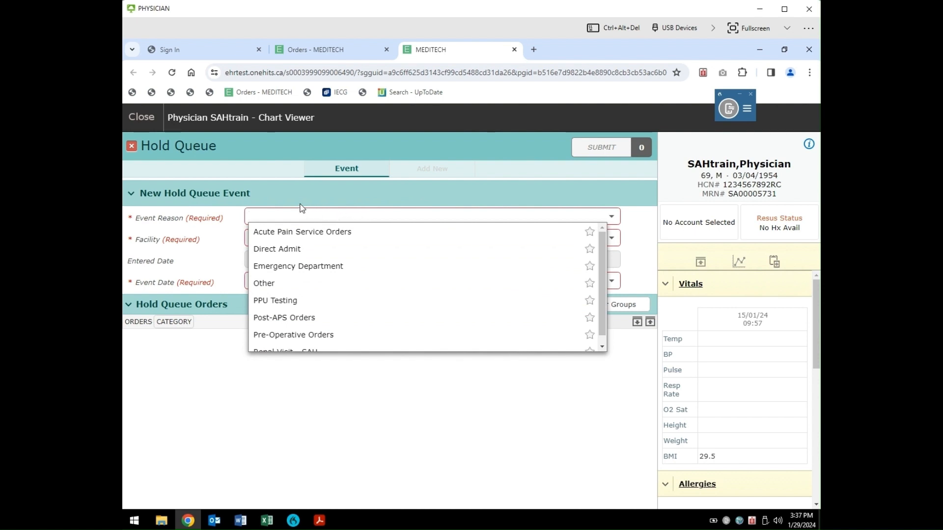
Save a Direct Admit hold queue event at Sault Area Hospital dated today, then start adding orders.
{"action": "left_click", "coordinate": [276, 252]}
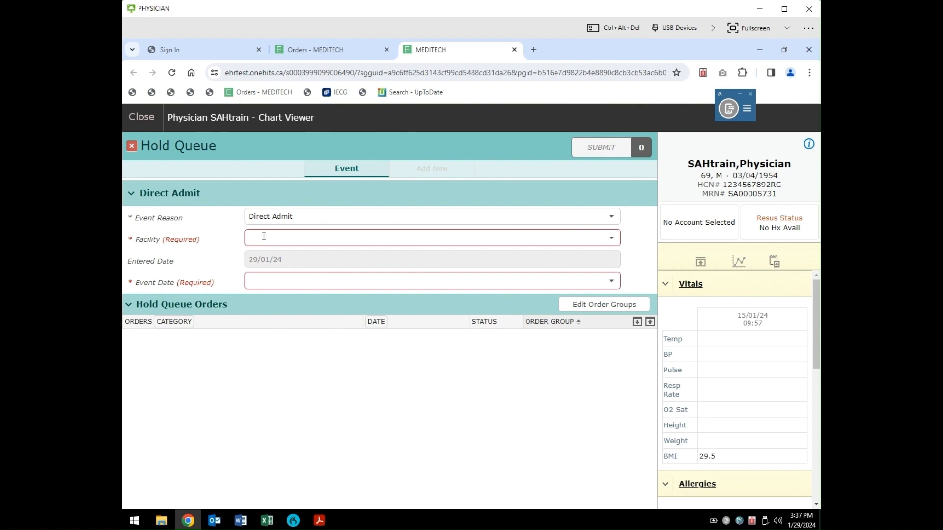
{"action": "left_click", "coordinate": [263, 236]}
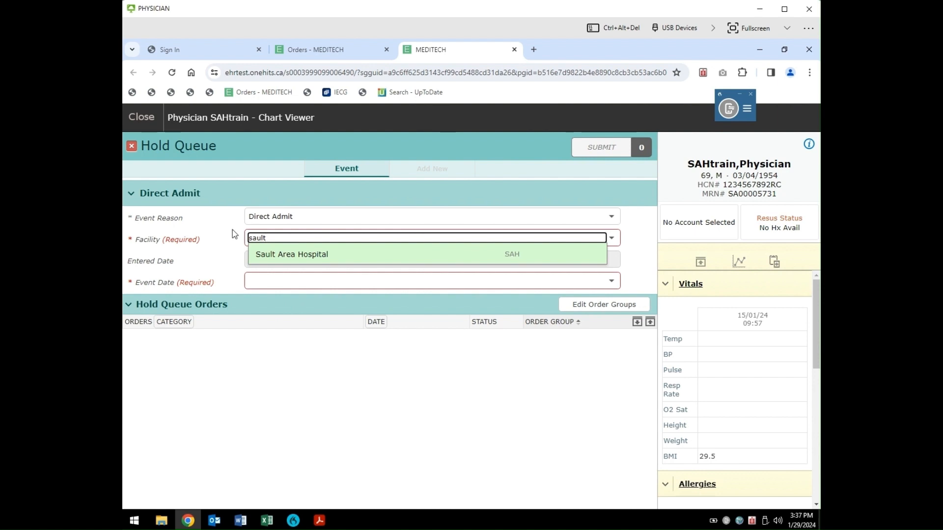
{"action": "type", "text": "sault"}
{"action": "left_click", "coordinate": [385, 255]}
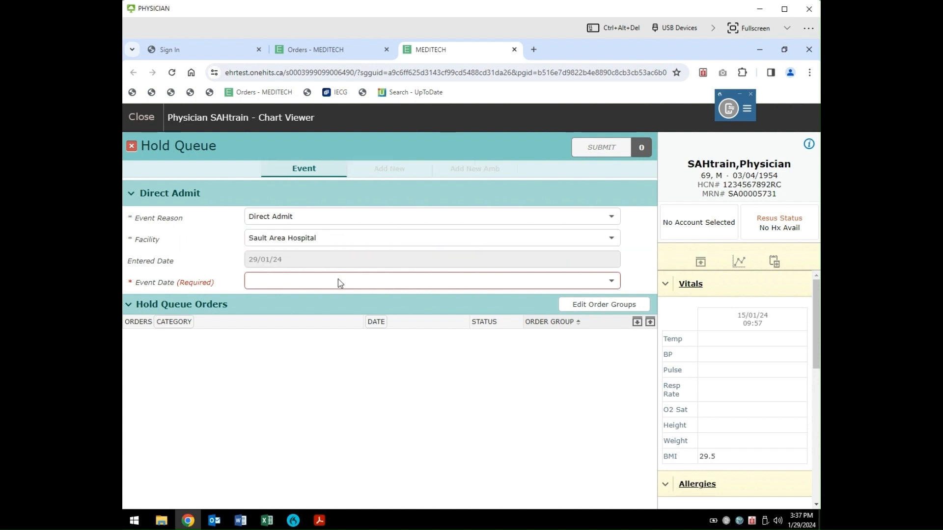
{"action": "left_click", "coordinate": [610, 283]}
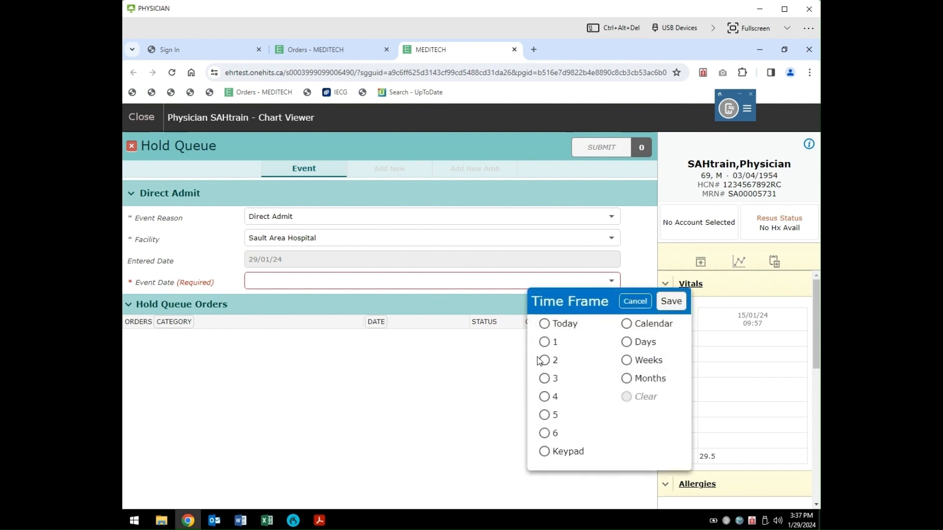
{"action": "left_click", "coordinate": [544, 325]}
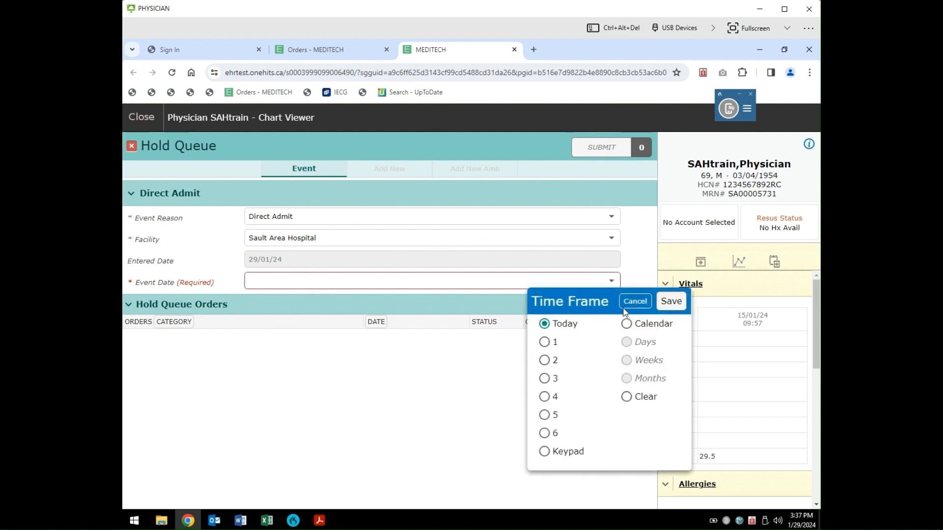
{"action": "left_click", "coordinate": [671, 301]}
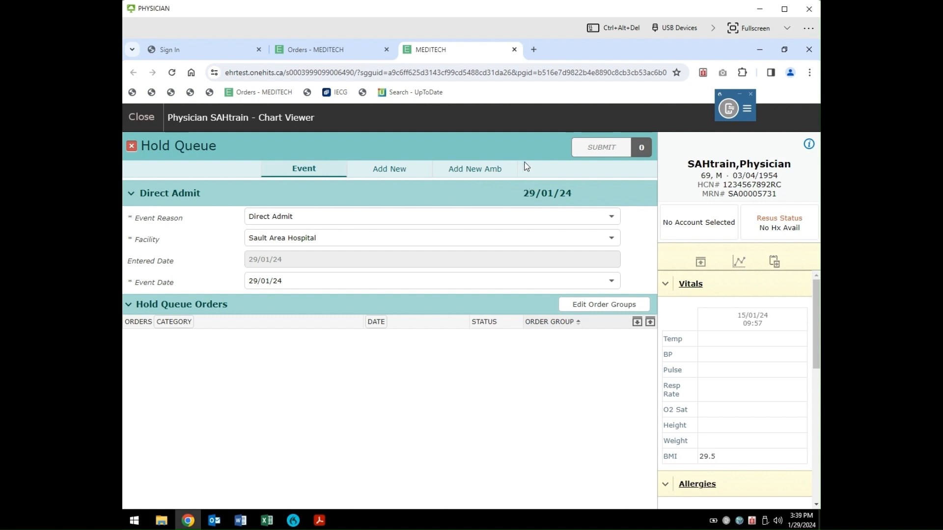
{"action": "left_click", "coordinate": [394, 178]}
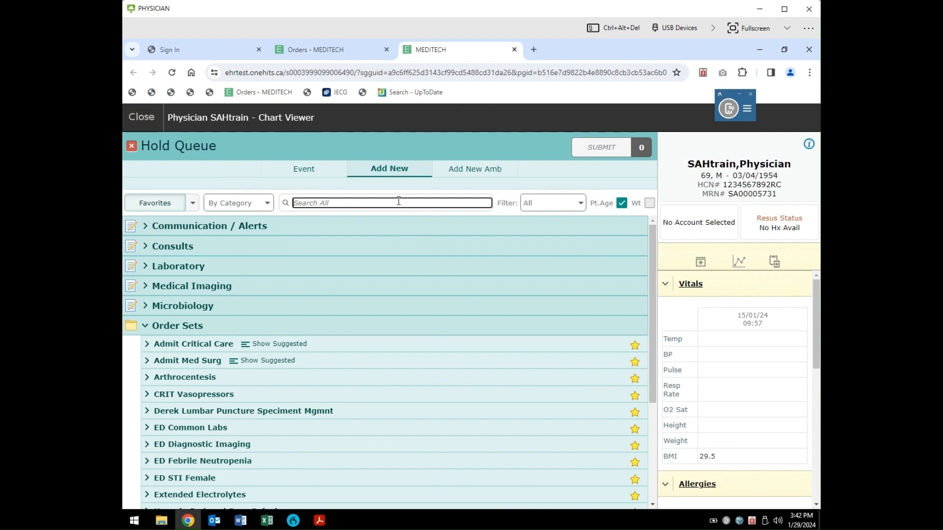
Open Admit Psychiatry with service Acute Mental Health and admission diagnosis Depression.
{"action": "type", "text": "admit psy"}
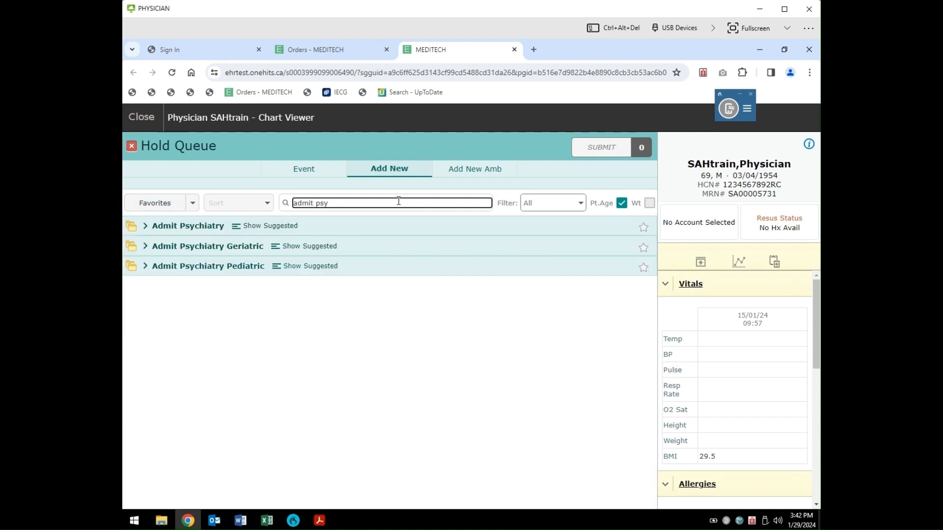
{"action": "left_click", "coordinate": [190, 230]}
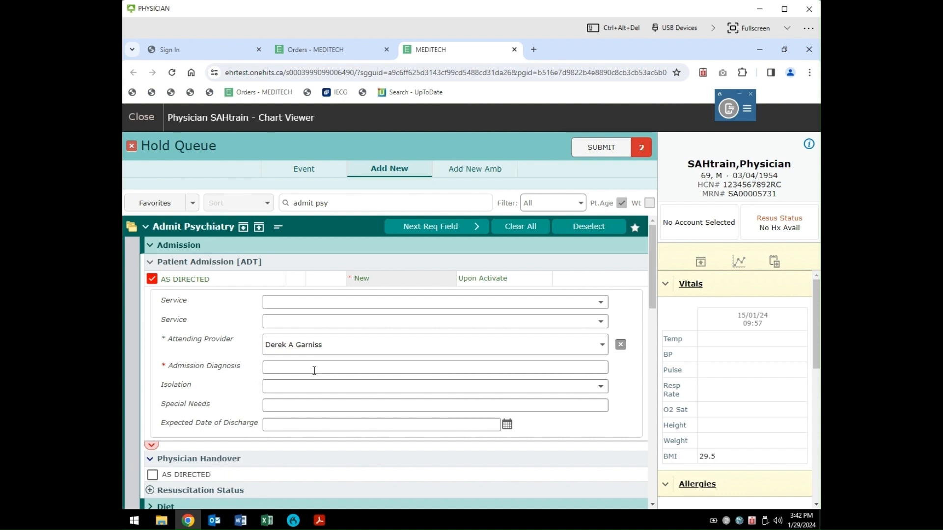
{"action": "left_click", "coordinate": [314, 302]}
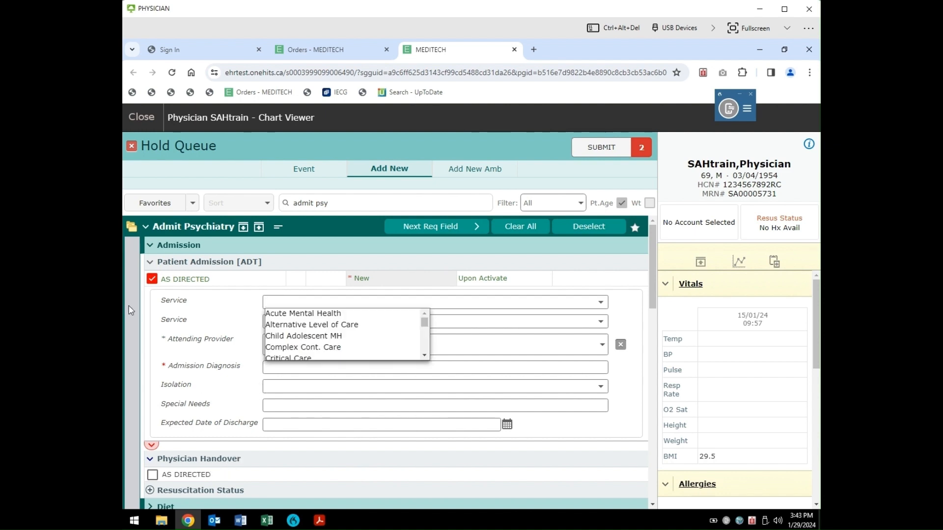
{"action": "left_click", "coordinate": [289, 315]}
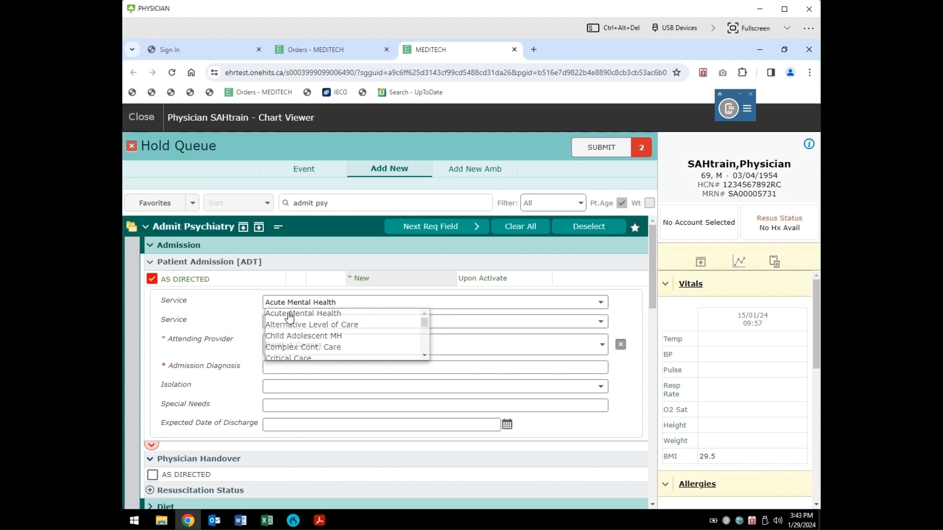
{"action": "left_click", "coordinate": [283, 368]}
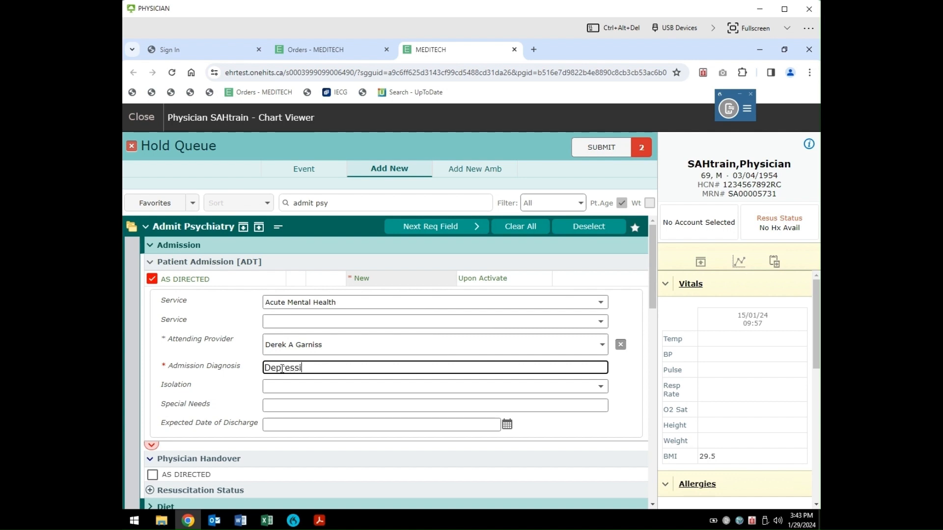
{"action": "type", "text": "Depressiobn"}
{"action": "scroll", "coordinate": [285, 388], "scroll_direction": "down", "scroll_amount": 5}
{"action": "scroll", "coordinate": [283, 393], "scroll_direction": "down", "scroll_amount": 8}
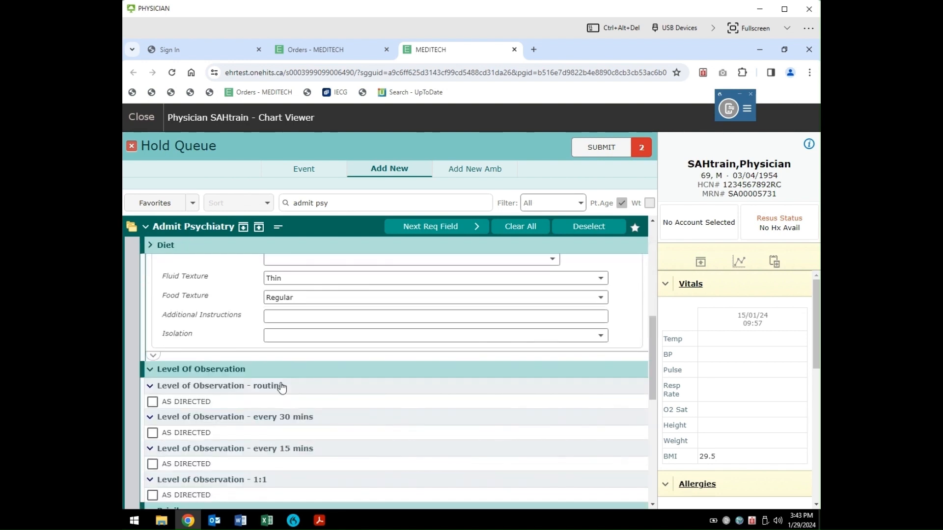
{"action": "scroll", "coordinate": [239, 354], "scroll_direction": "down", "scroll_amount": 5}
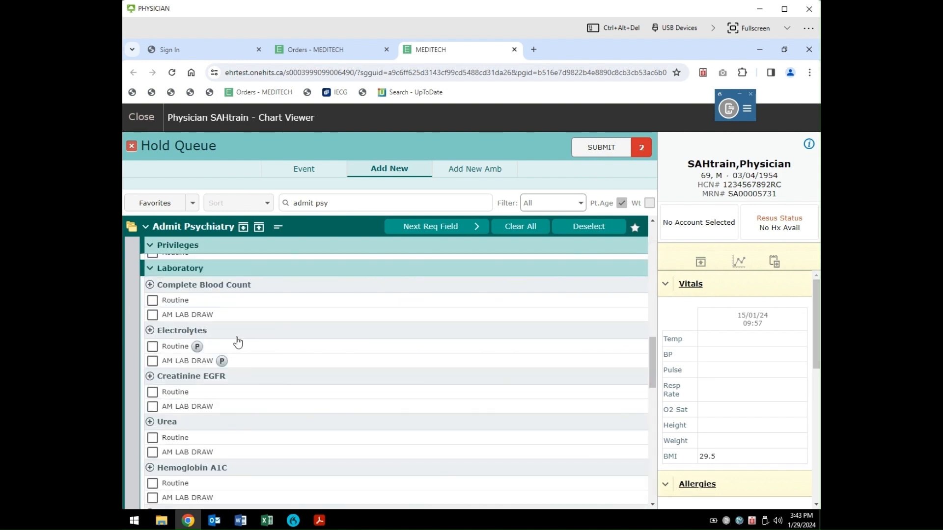
{"action": "scroll", "coordinate": [231, 378], "scroll_direction": "down", "scroll_amount": 3}
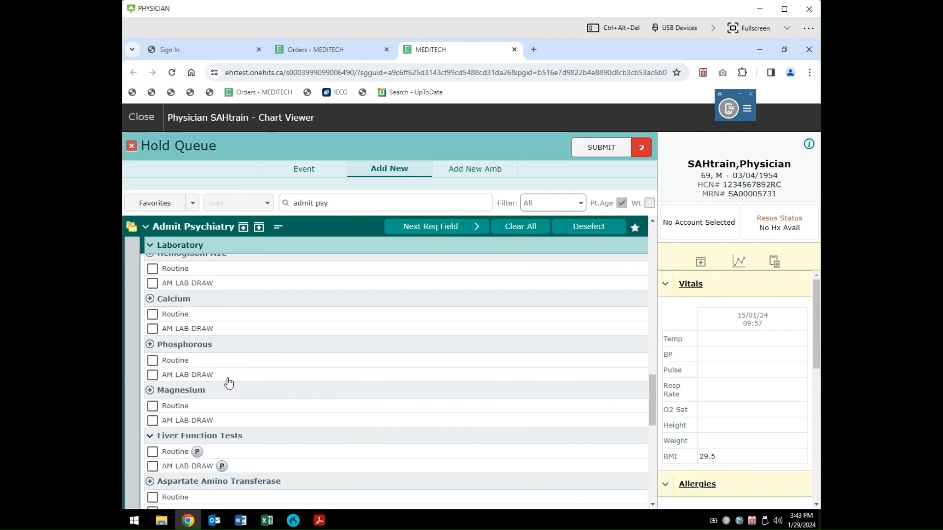
{"action": "scroll", "coordinate": [228, 380], "scroll_direction": "up", "scroll_amount": 4}
{"action": "scroll", "coordinate": [228, 380], "scroll_direction": "up", "scroll_amount": 12}
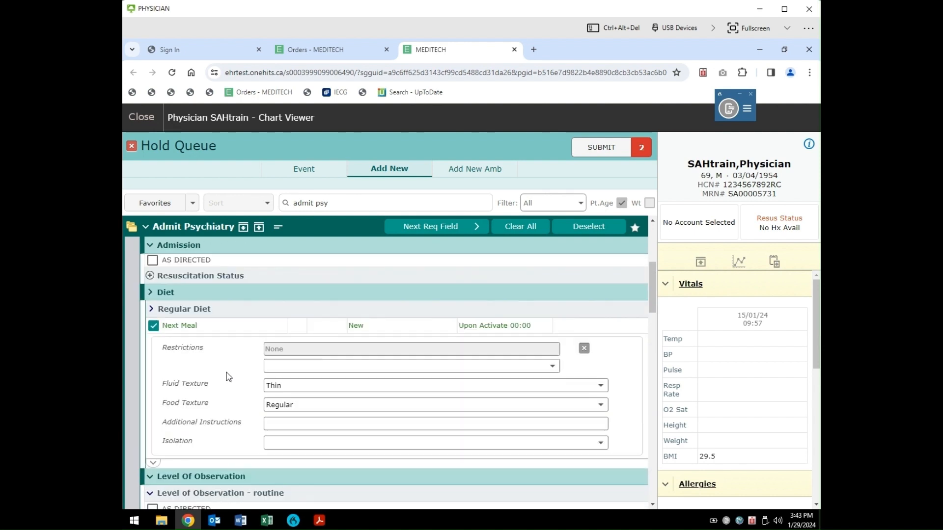
Submit and save the admission and diet orders with the PIN, then close the Chart Viewer.
{"action": "left_click", "coordinate": [601, 148]}
{"action": "left_click", "coordinate": [602, 147]}
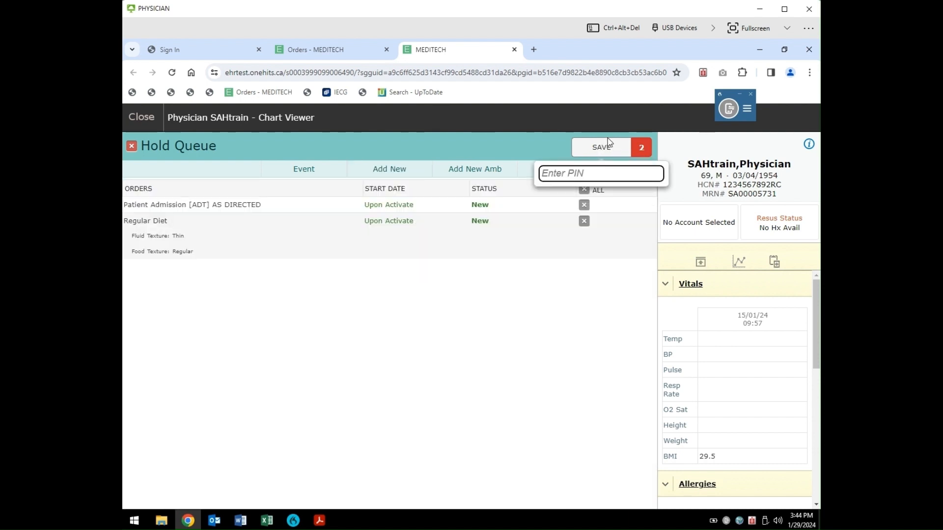
{"action": "type", "text": "••••"}
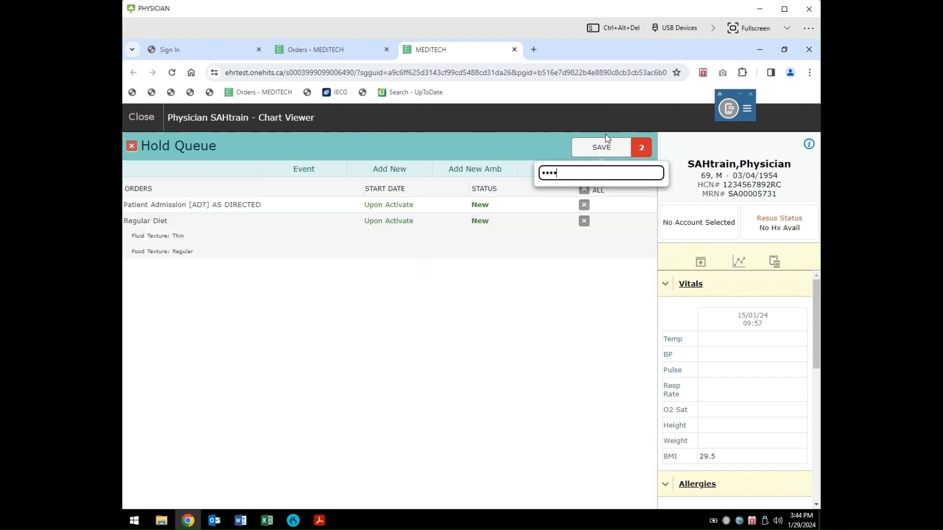
{"action": "key", "text": "Return"}
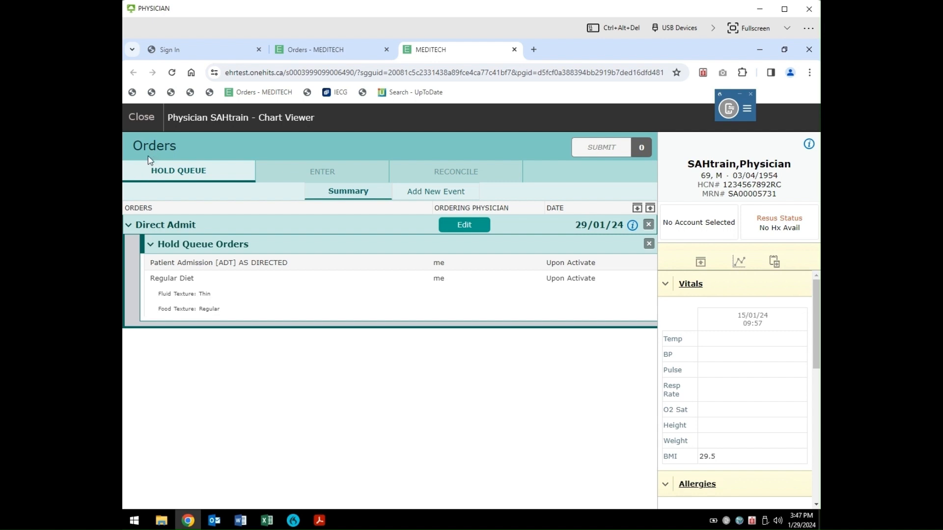
{"action": "left_click", "coordinate": [142, 121]}
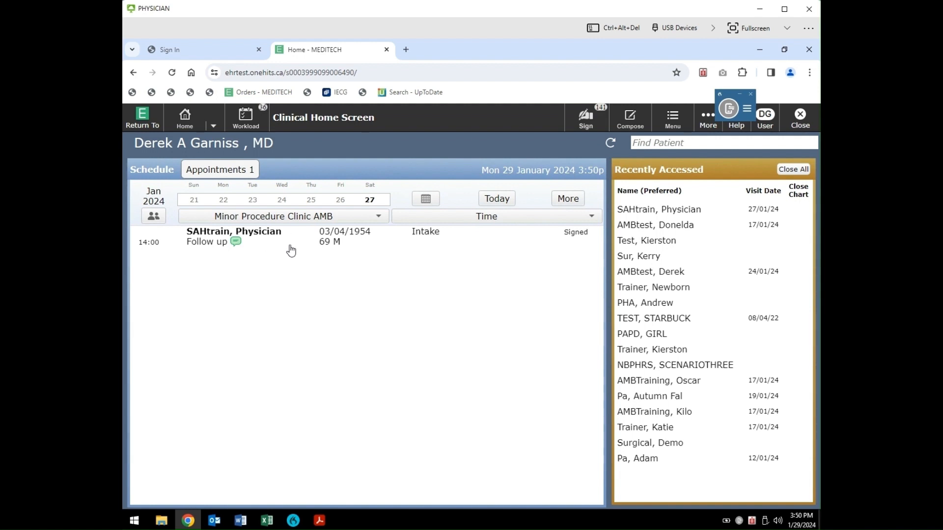
{"action": "left_click", "coordinate": [205, 242]}
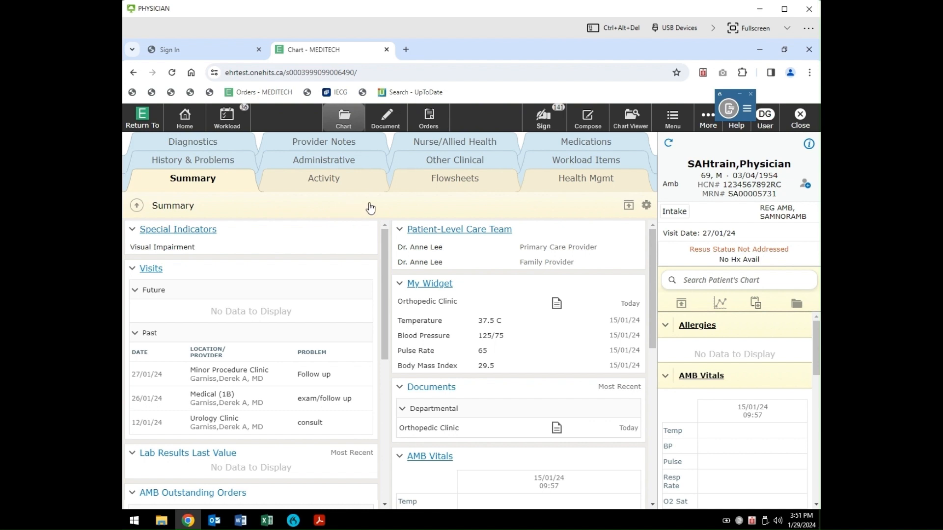
{"action": "left_click", "coordinate": [429, 122]}
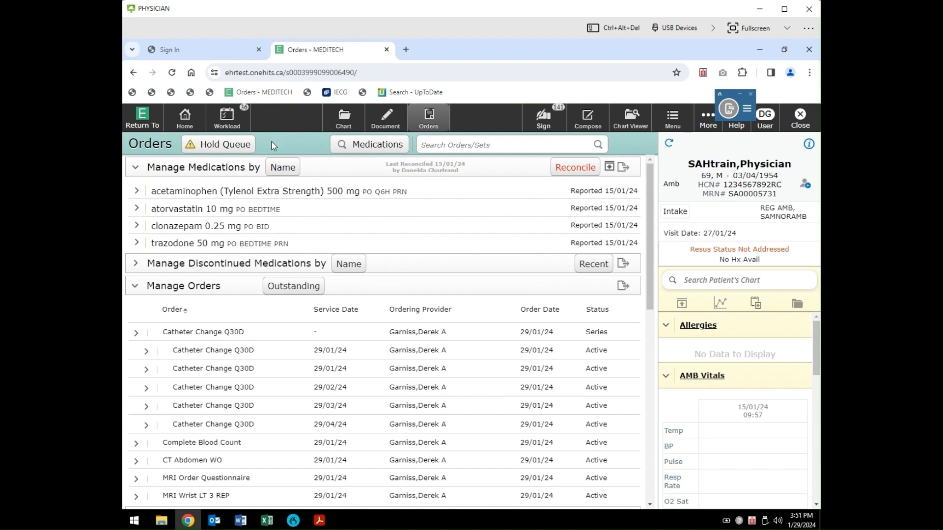
Add an Urgent CBC [Complete Blood Count] order to the hold queue and save it with the PIN.
{"action": "left_click", "coordinate": [215, 147]}
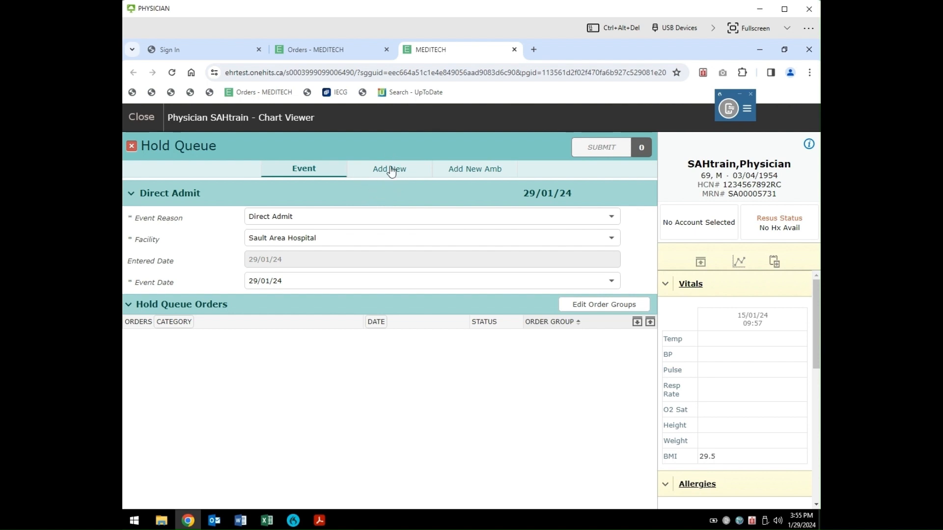
{"action": "left_click", "coordinate": [380, 177]}
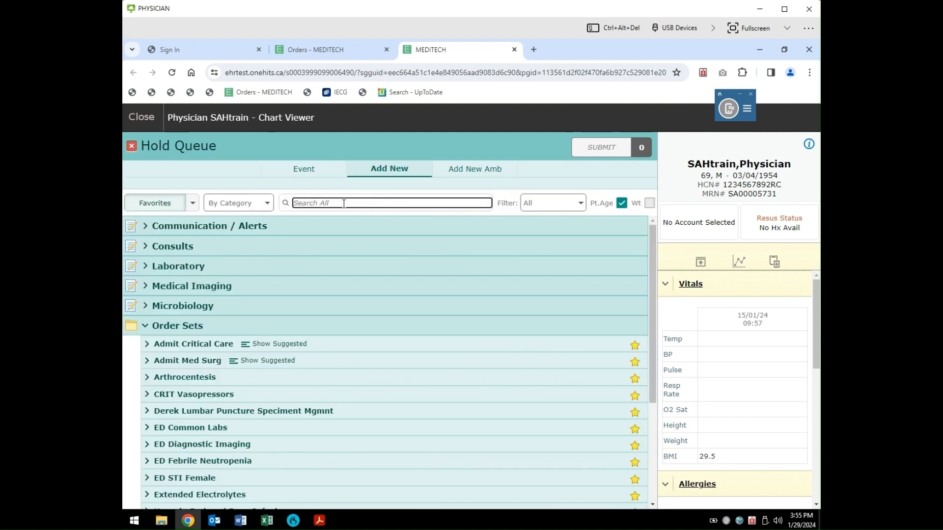
{"action": "left_click", "coordinate": [344, 202]}
{"action": "type", "text": "cbc"}
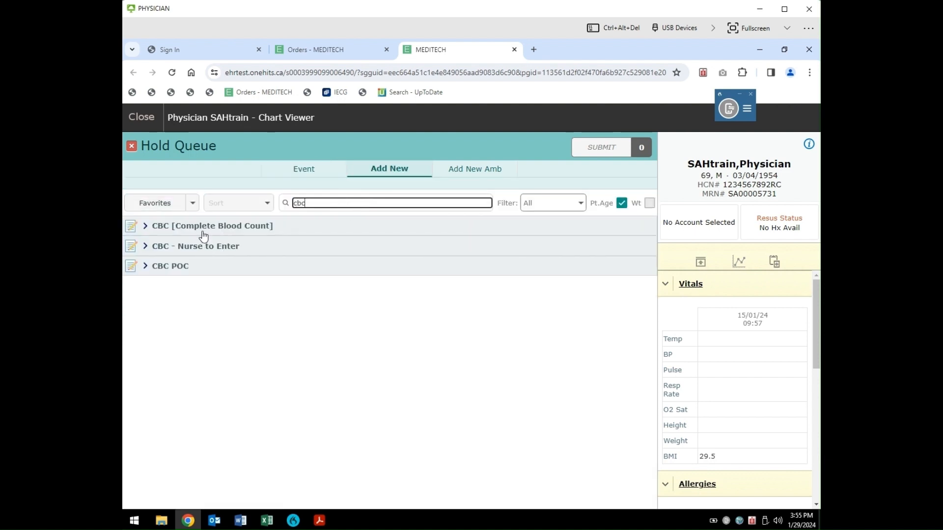
{"action": "left_click", "coordinate": [203, 227]}
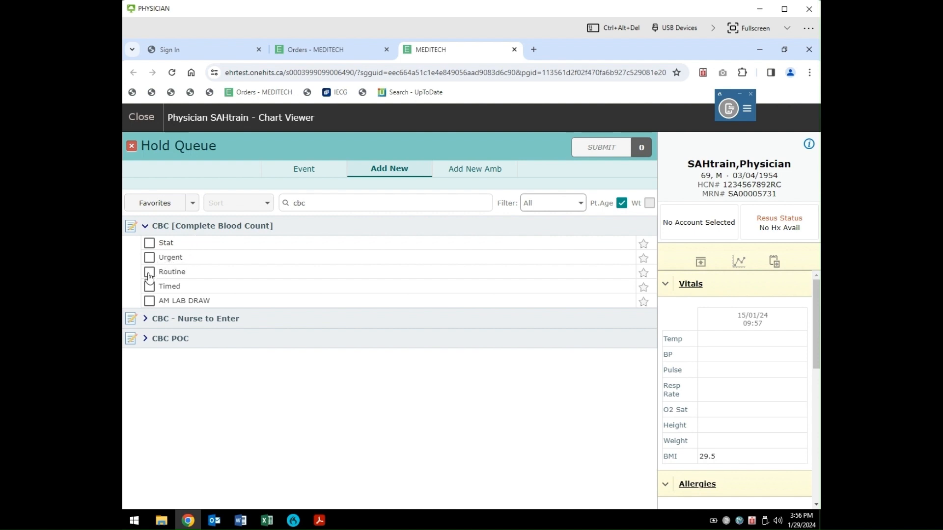
{"action": "left_click", "coordinate": [149, 257]}
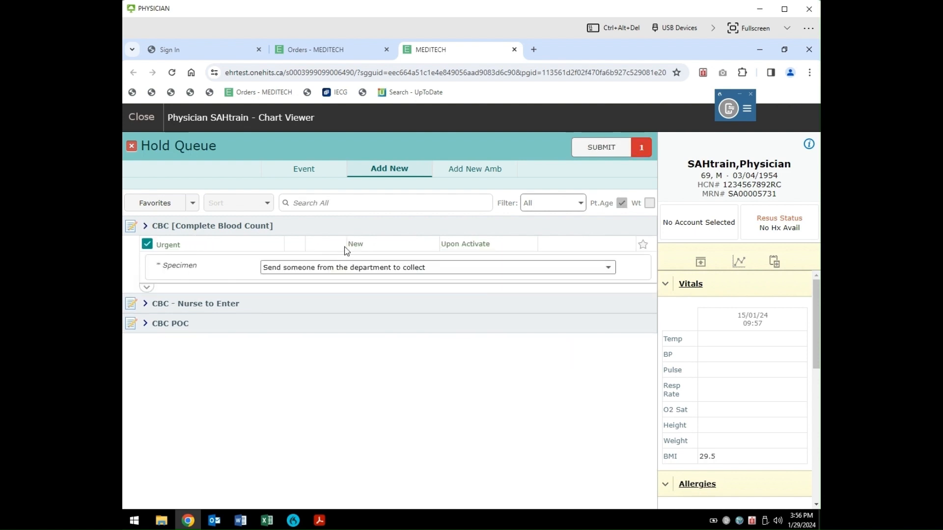
{"action": "left_click", "coordinate": [589, 153]}
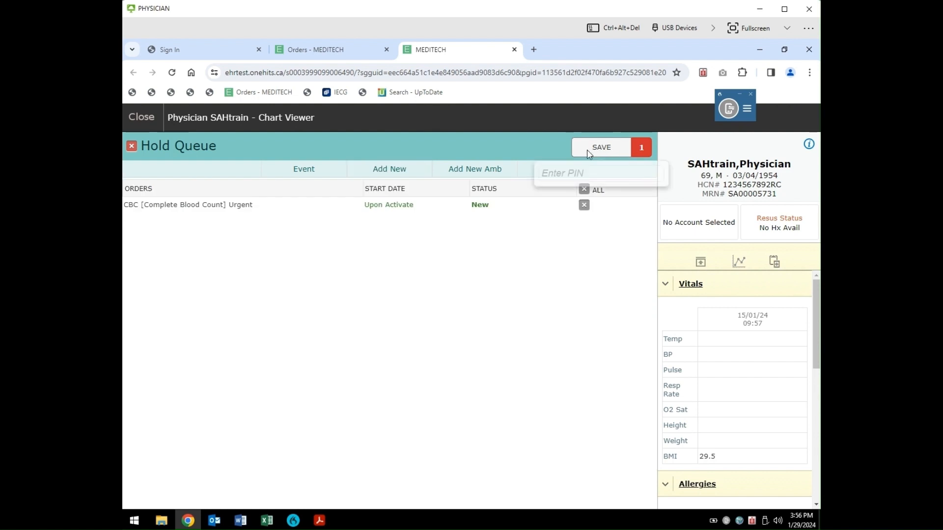
{"action": "type", "text": "****"}
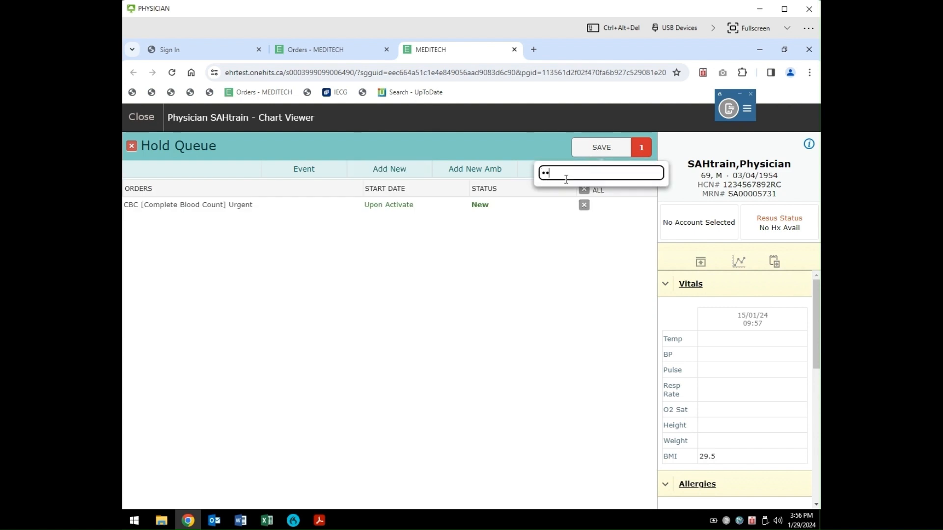
{"action": "key", "text": "Return"}
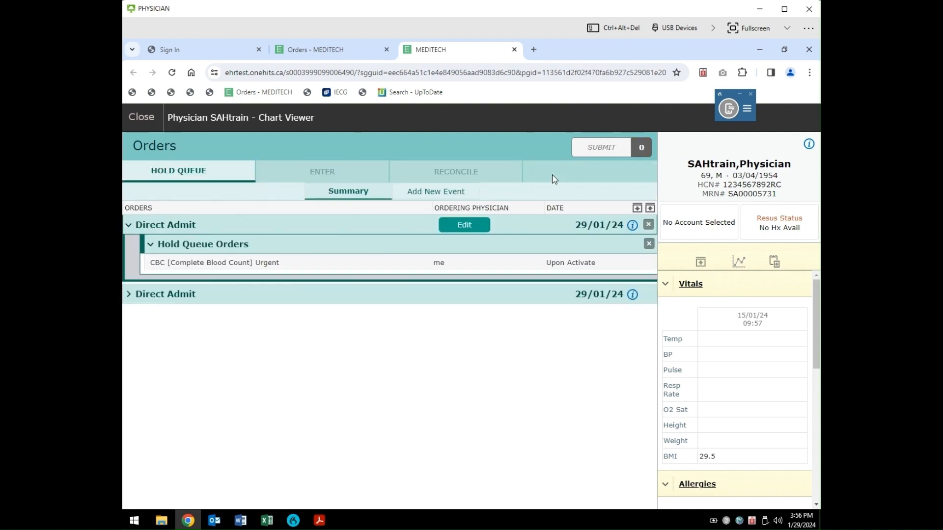